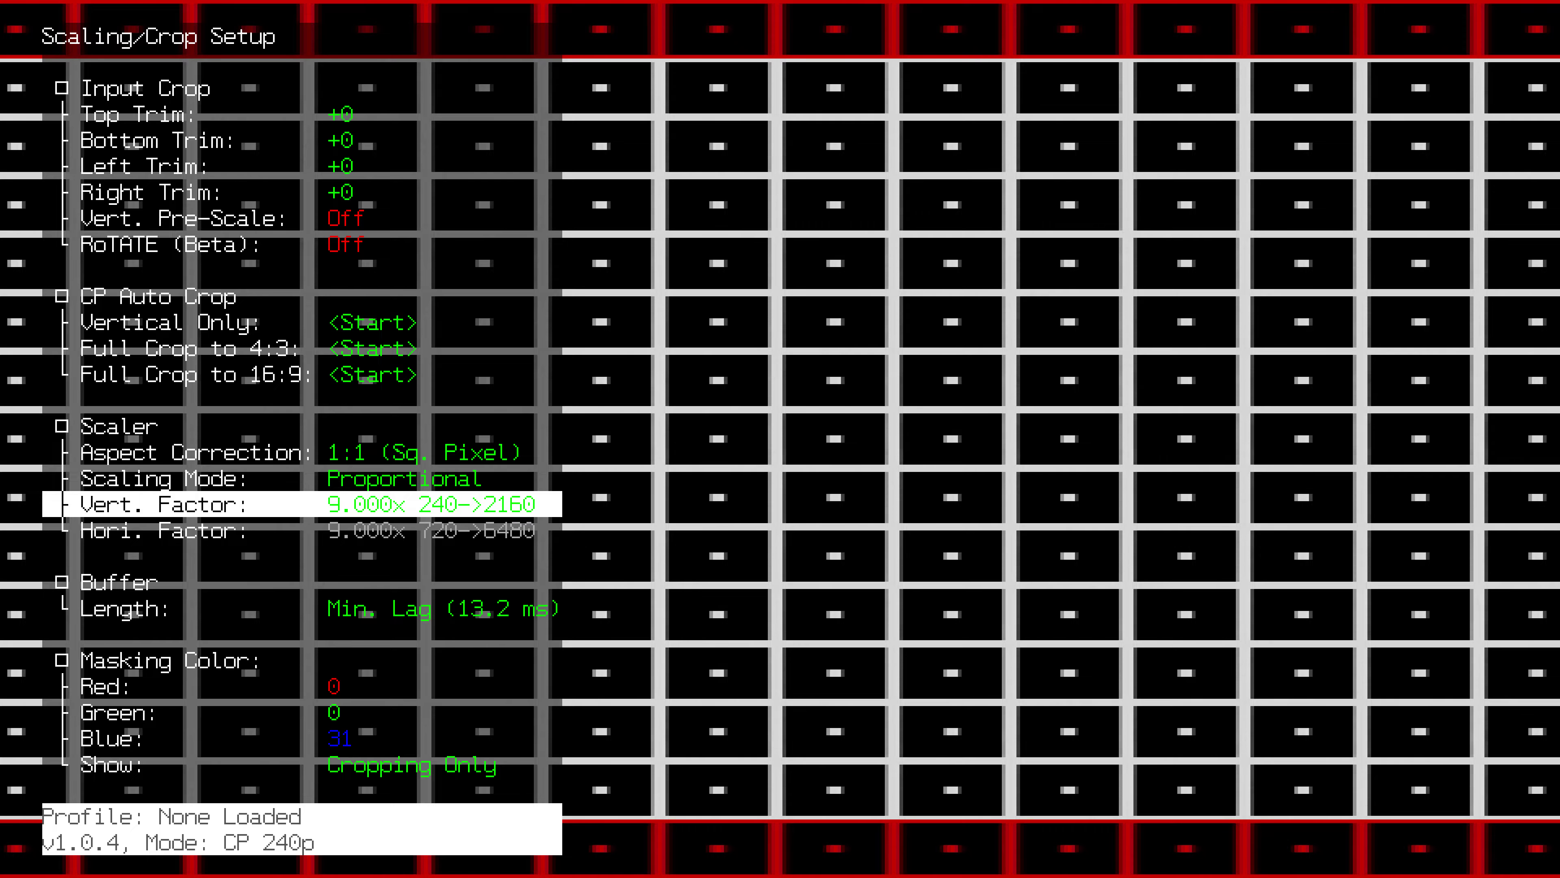
Auto-calibrate the phase three times to reach 2 of 4 at 112.50 deg, then exit the grid pattern
key("Right")
key("Up")
key("Up")
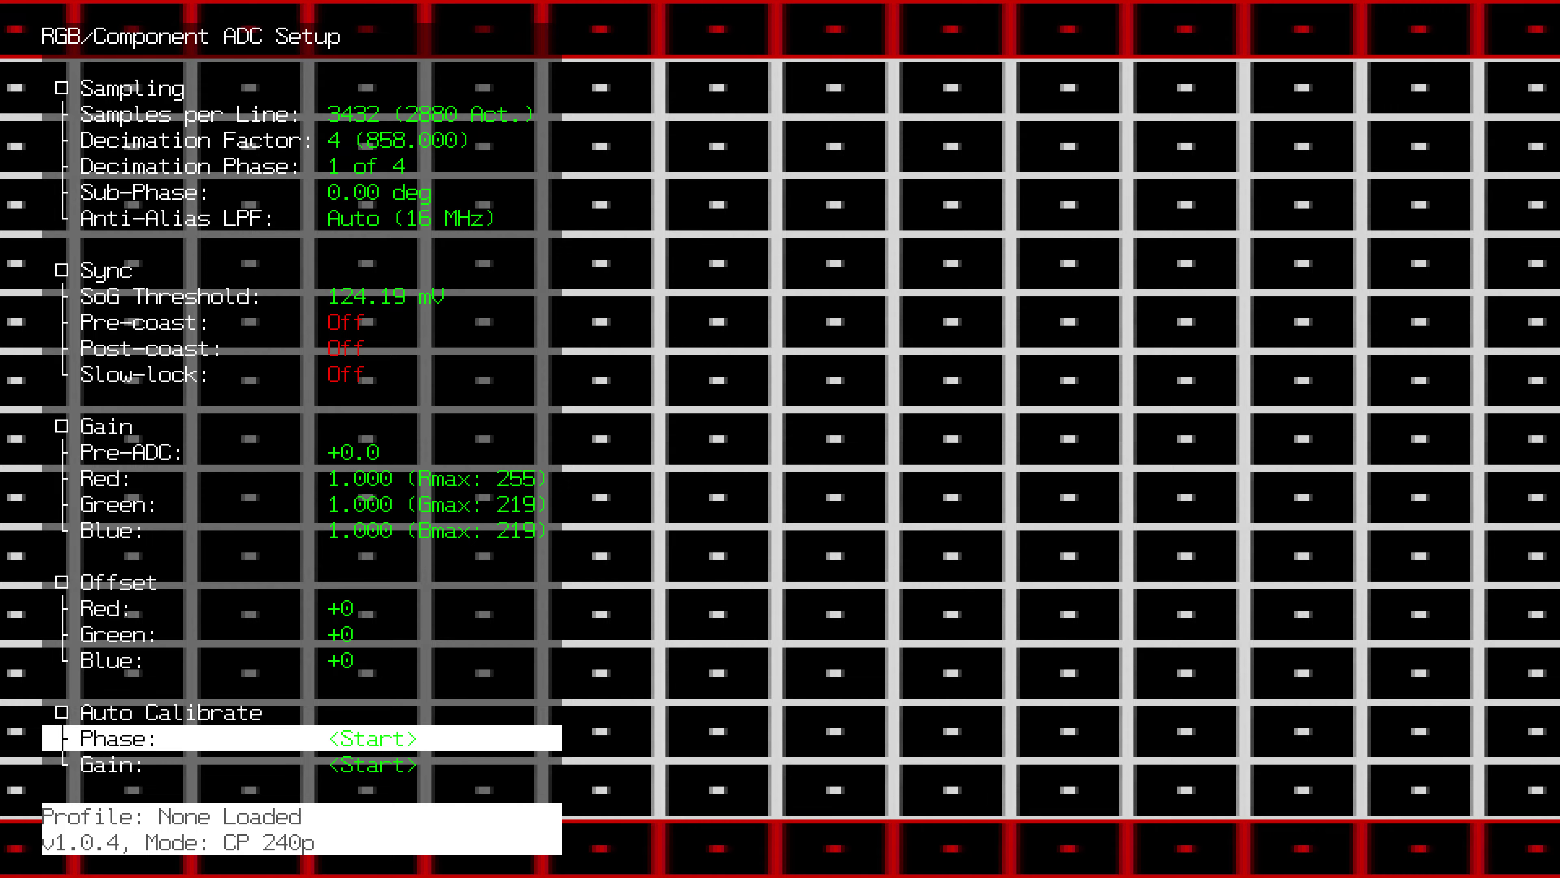
key("Return")
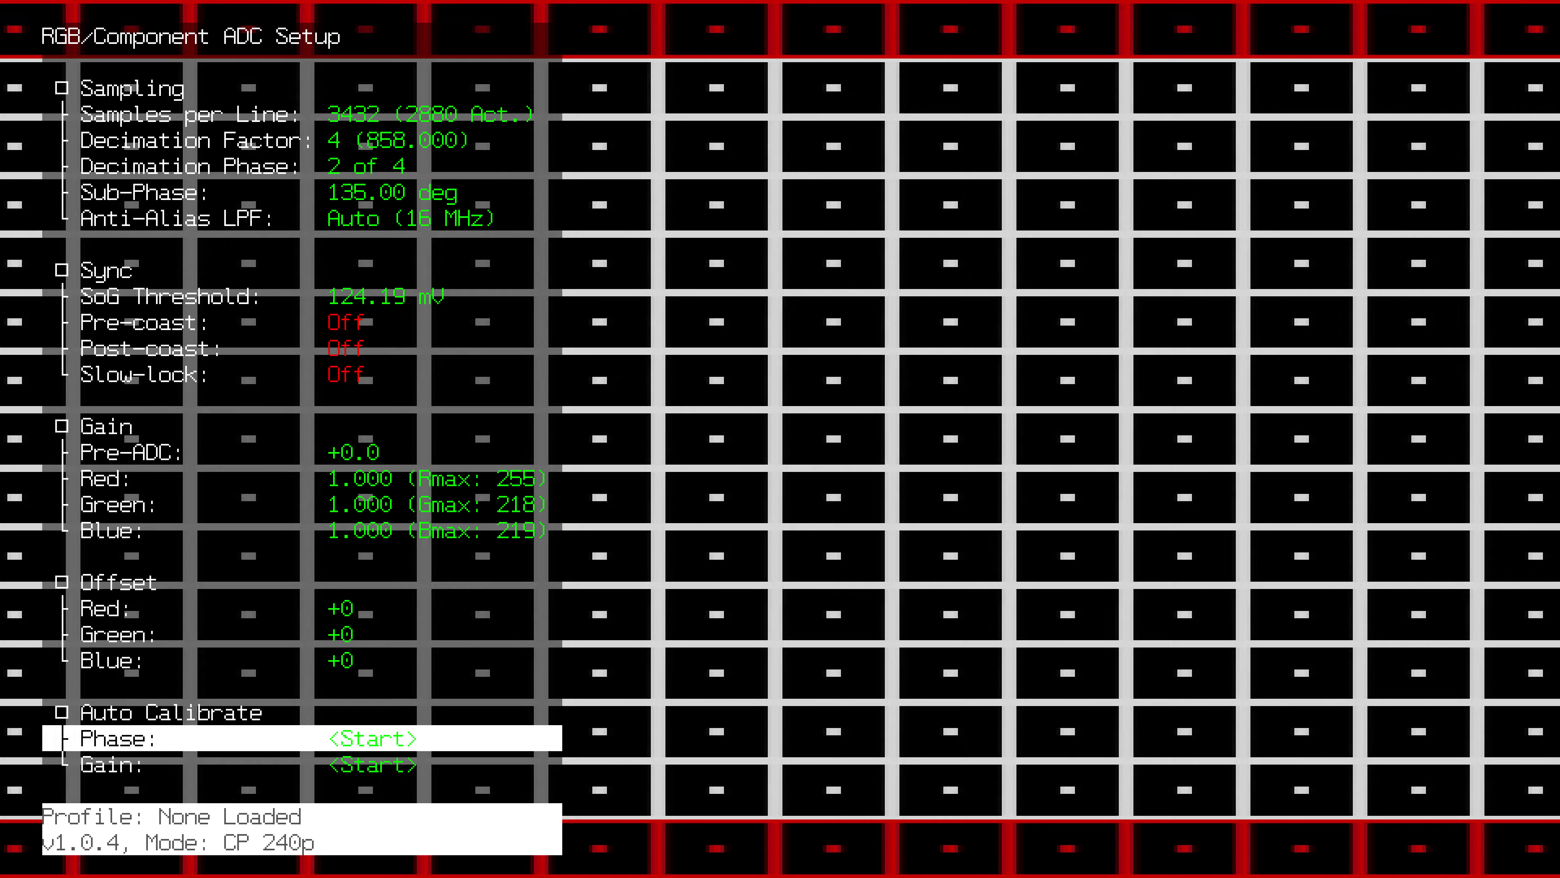
key("Return")
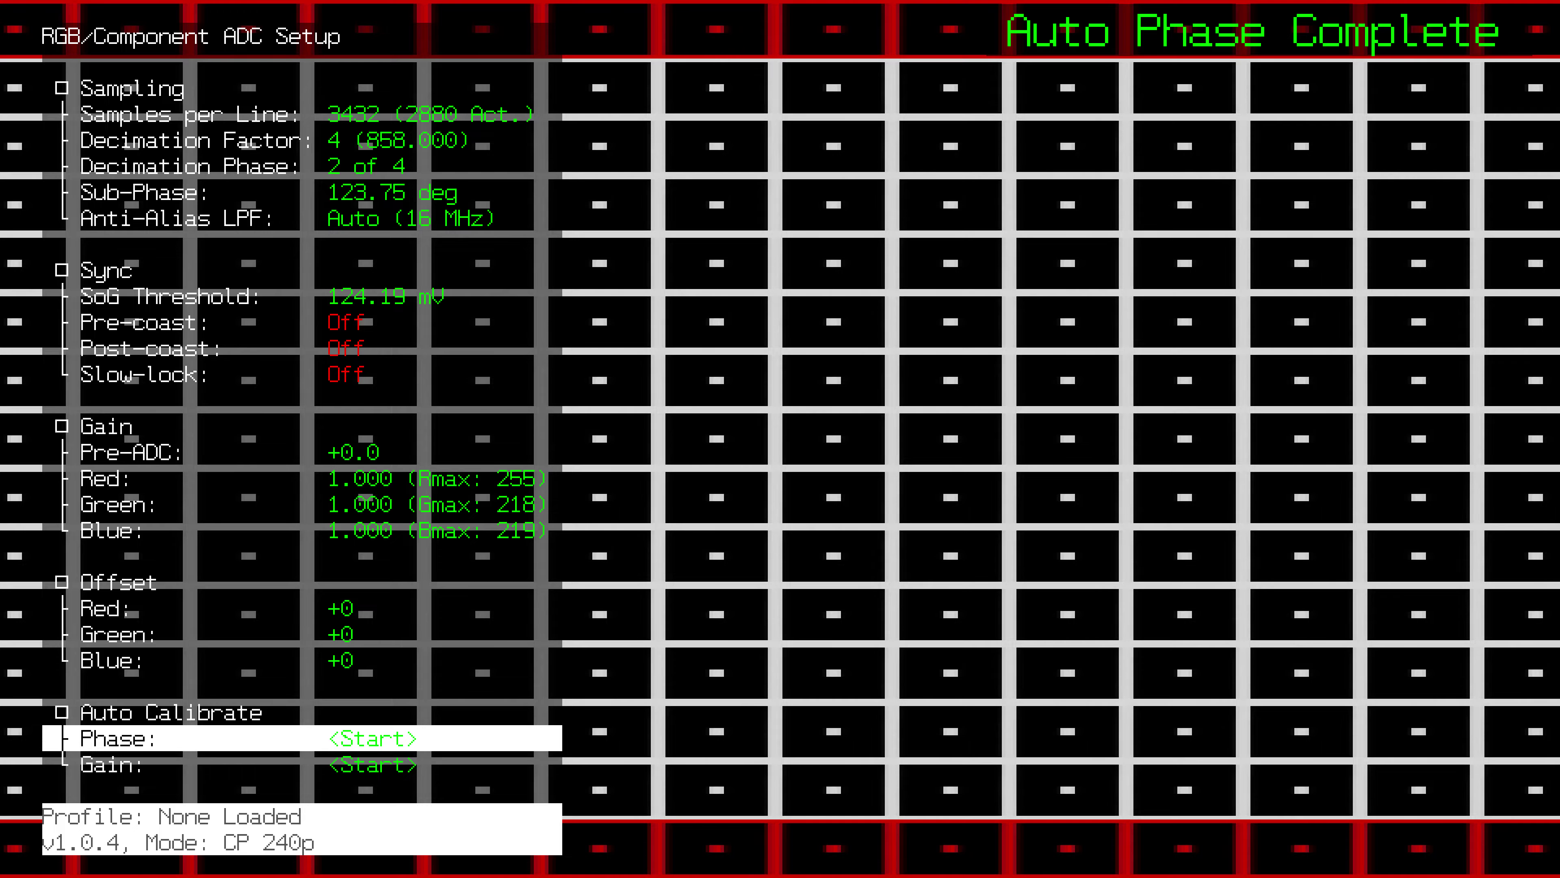
key("Return")
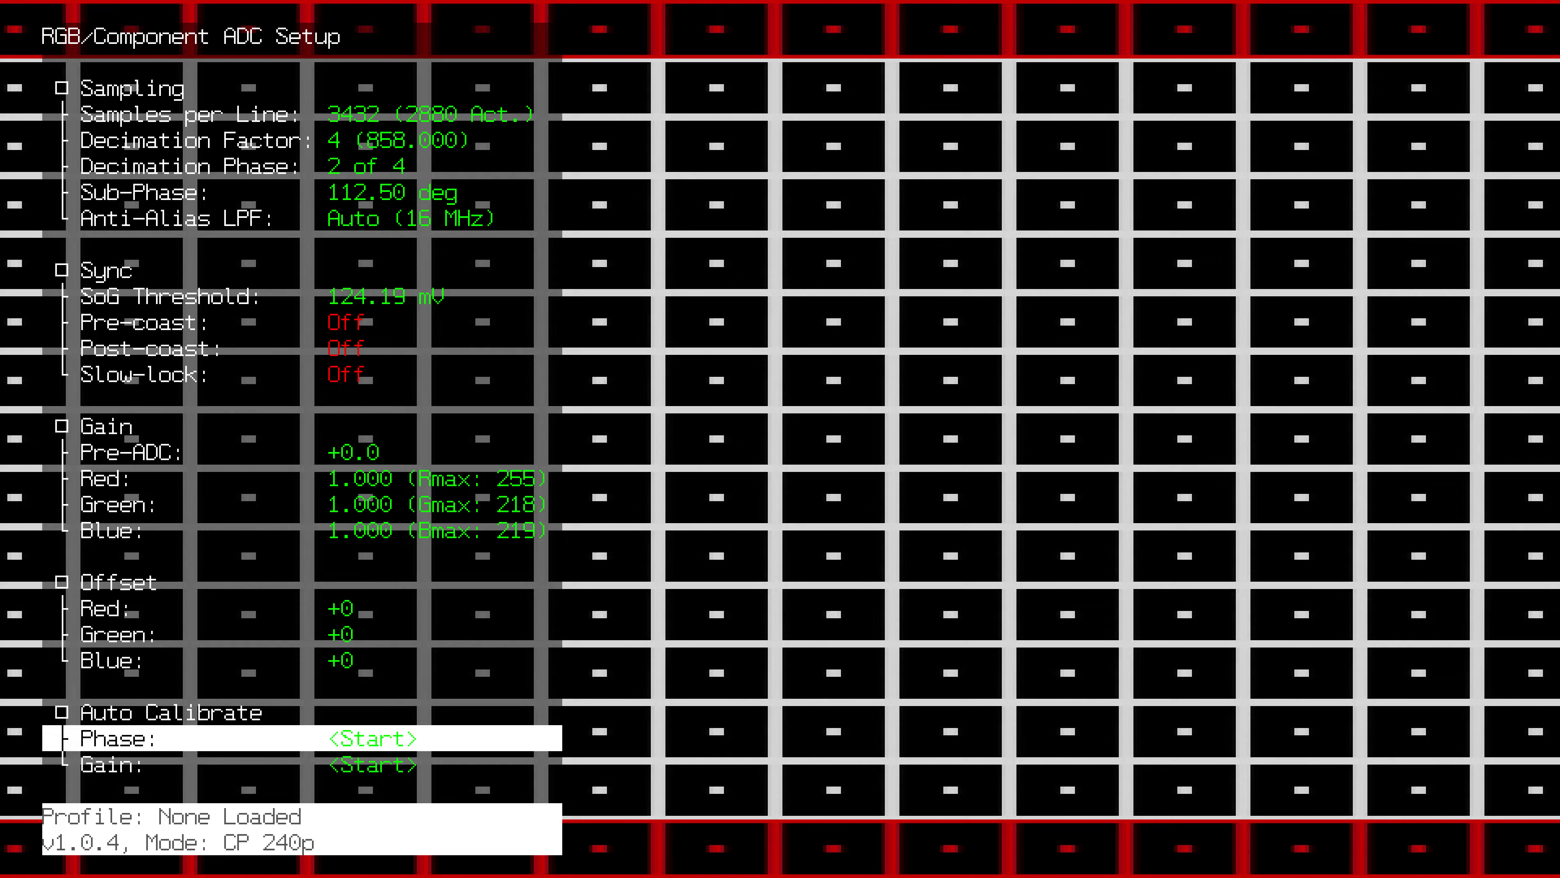
key("Escape")
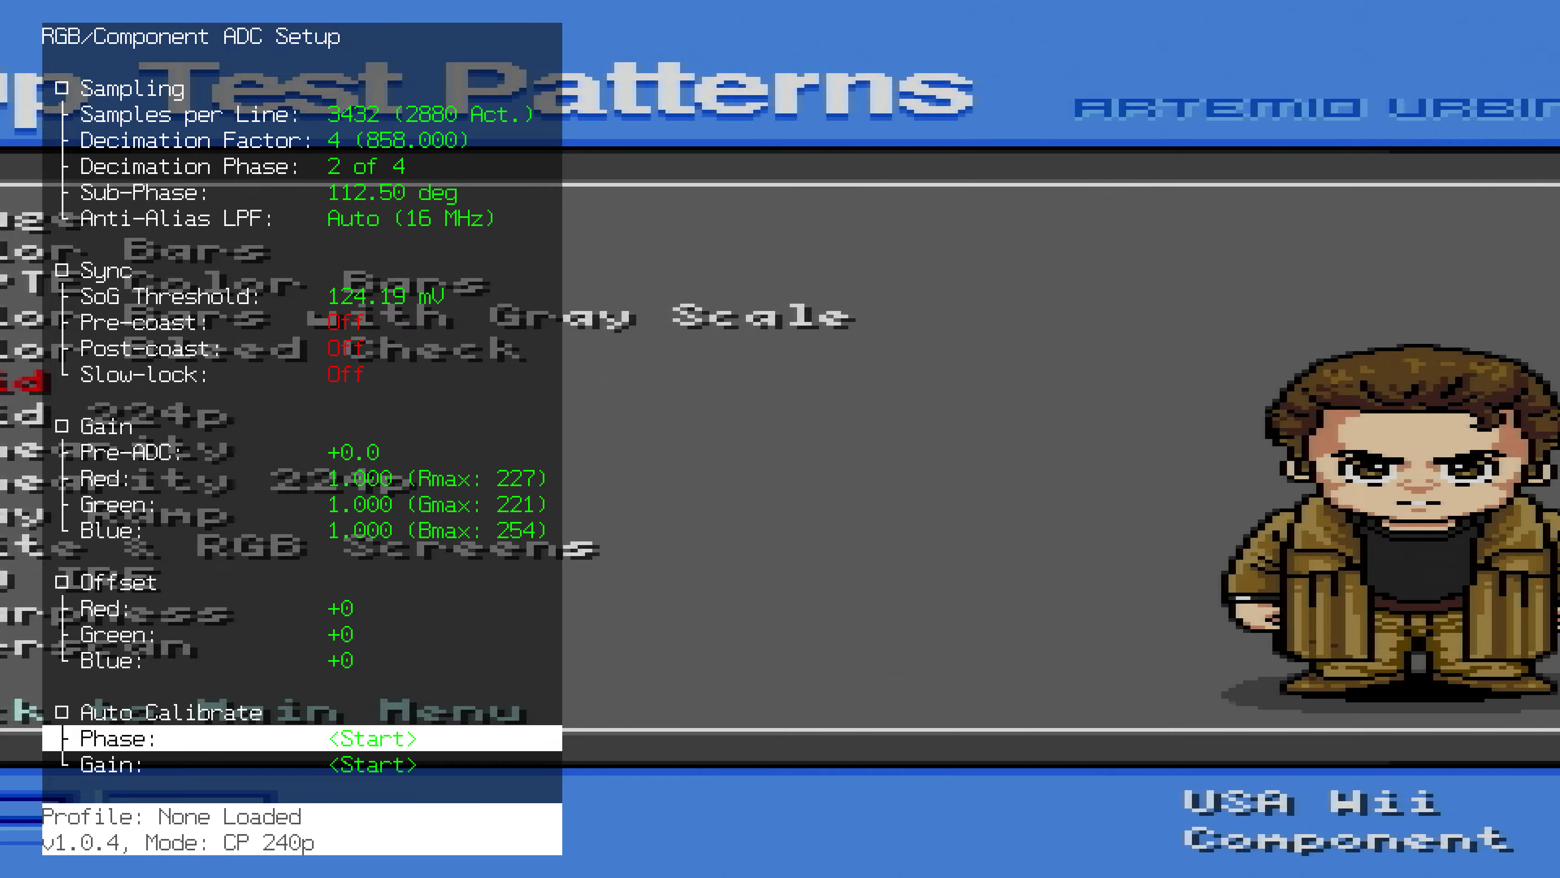
Set Aspect Correction in Scaling/Crop Setup to 4:3 (PAR)
key("Right")
key("Down")
key("Down")
key("Down")
key("Down")
key("Down")
key("Down")
key("Down")
key("Down")
key("Down")
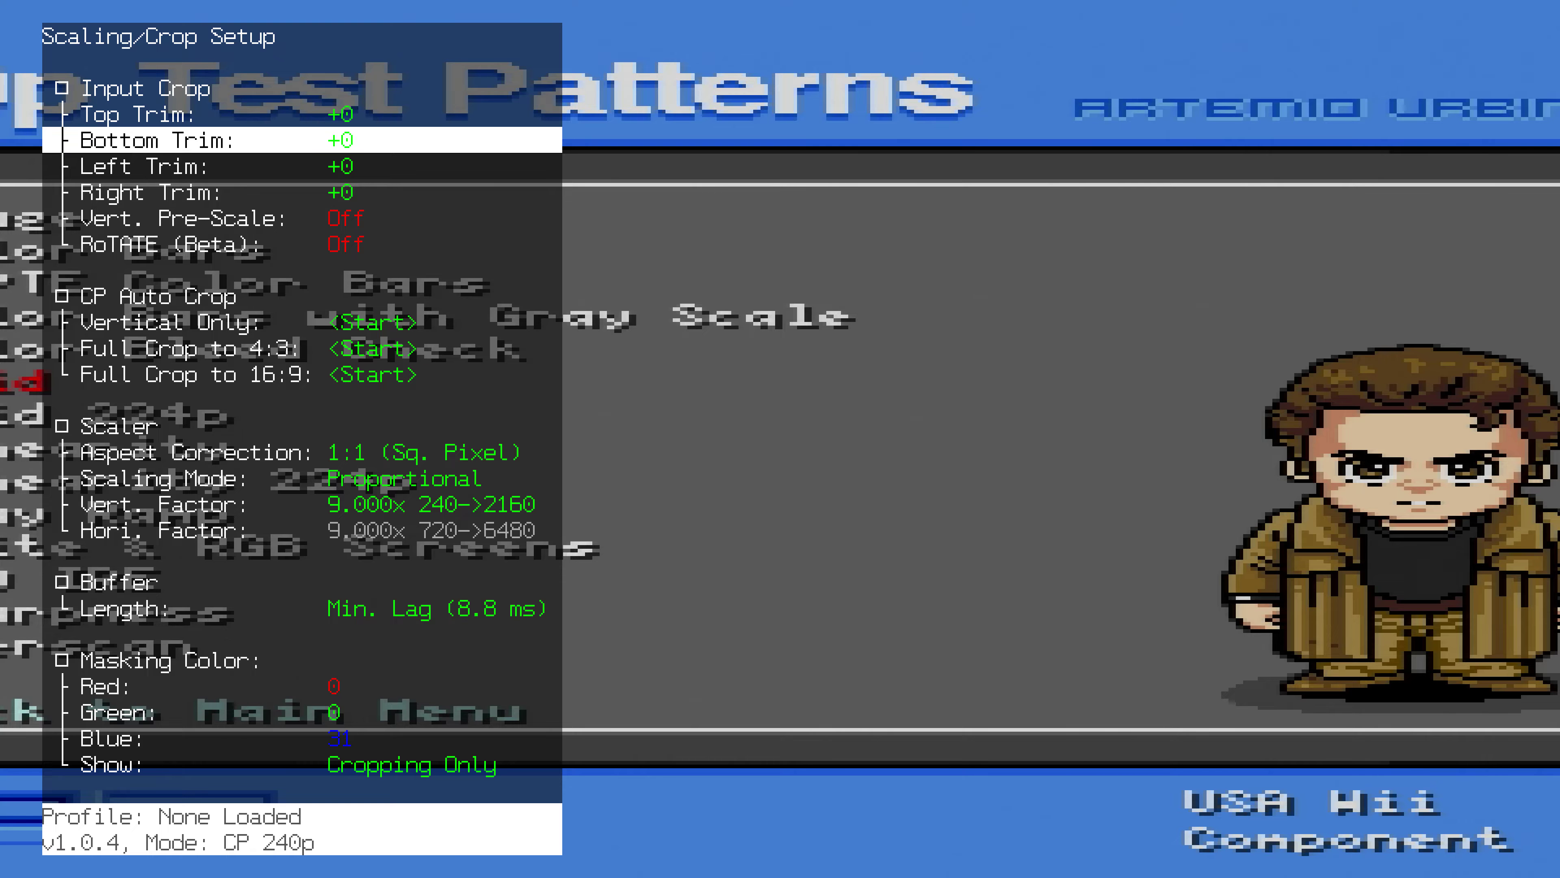
key("Left")
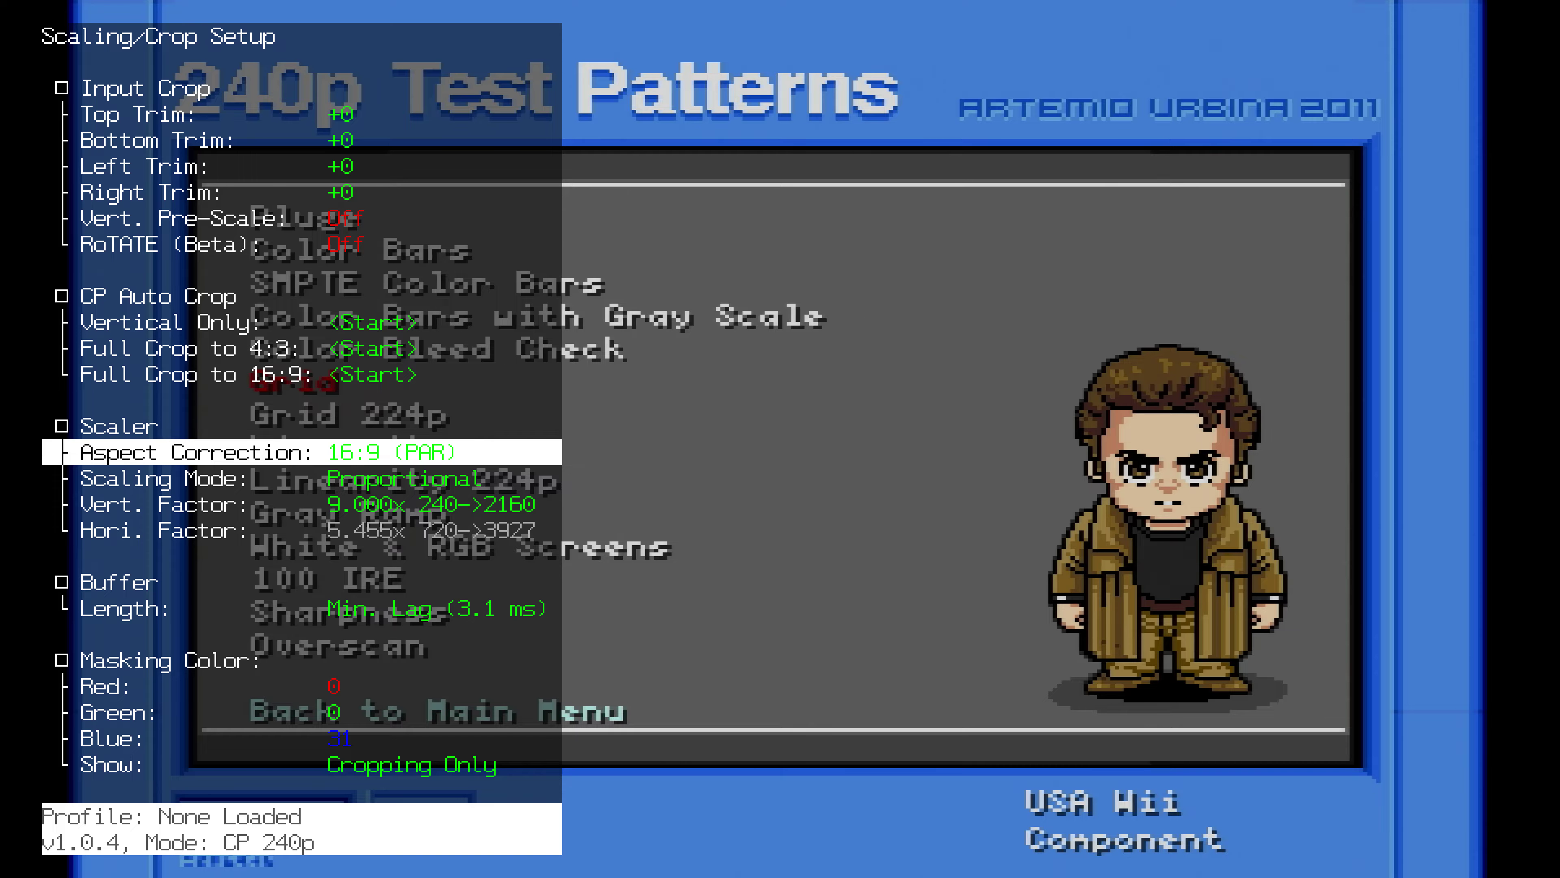
key("Left")
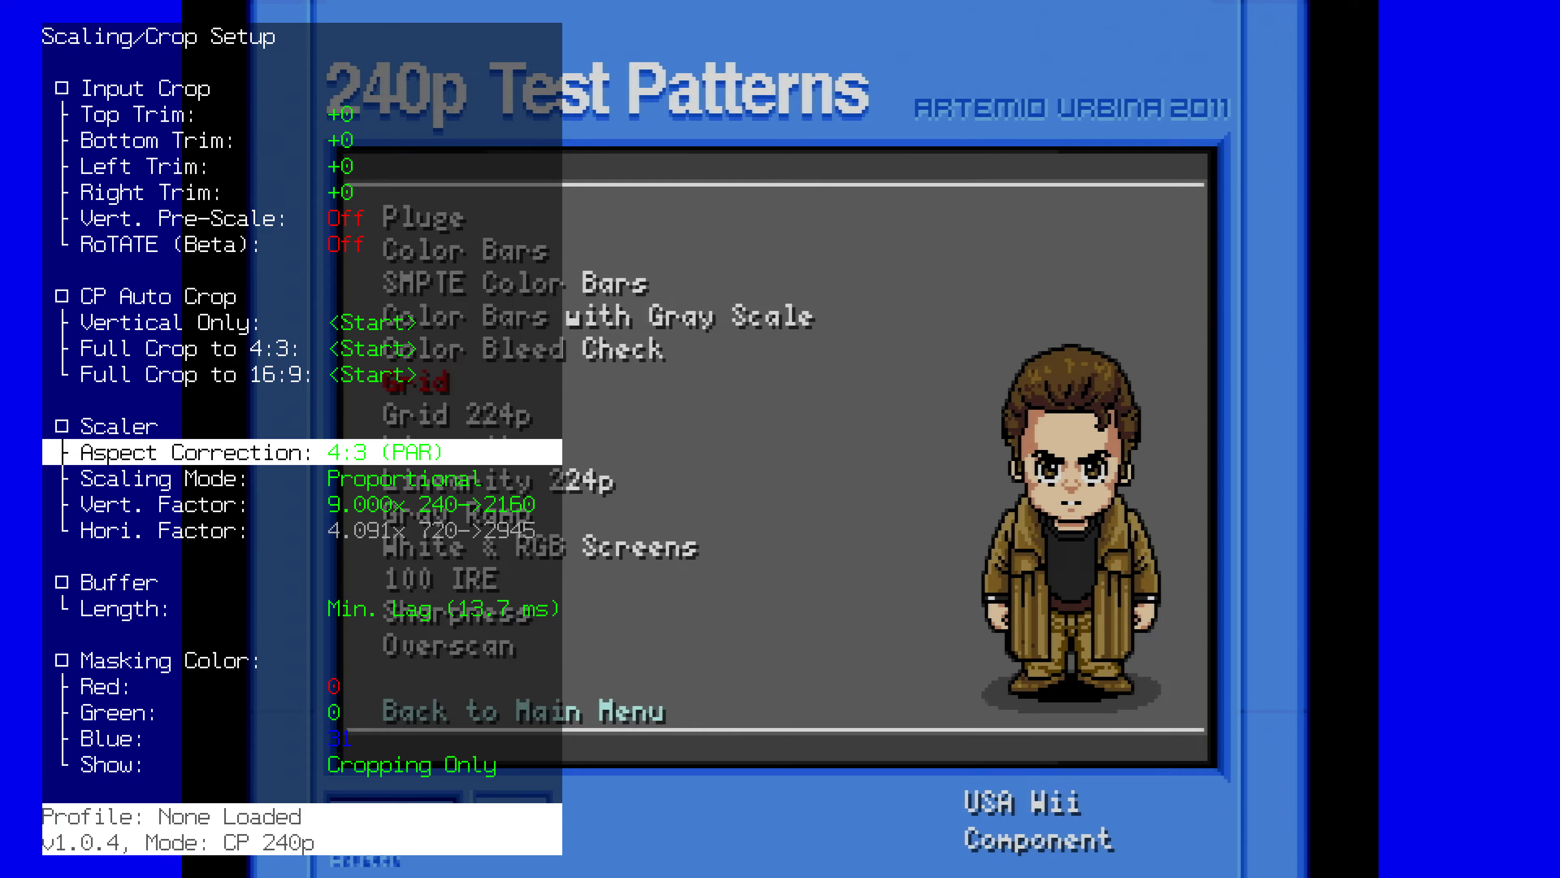
Display the SMPTE Color Bars pattern from the 240p Test Suite menu
key("Down")
key("Down")
key("Down")
key("Down")
key("Down")
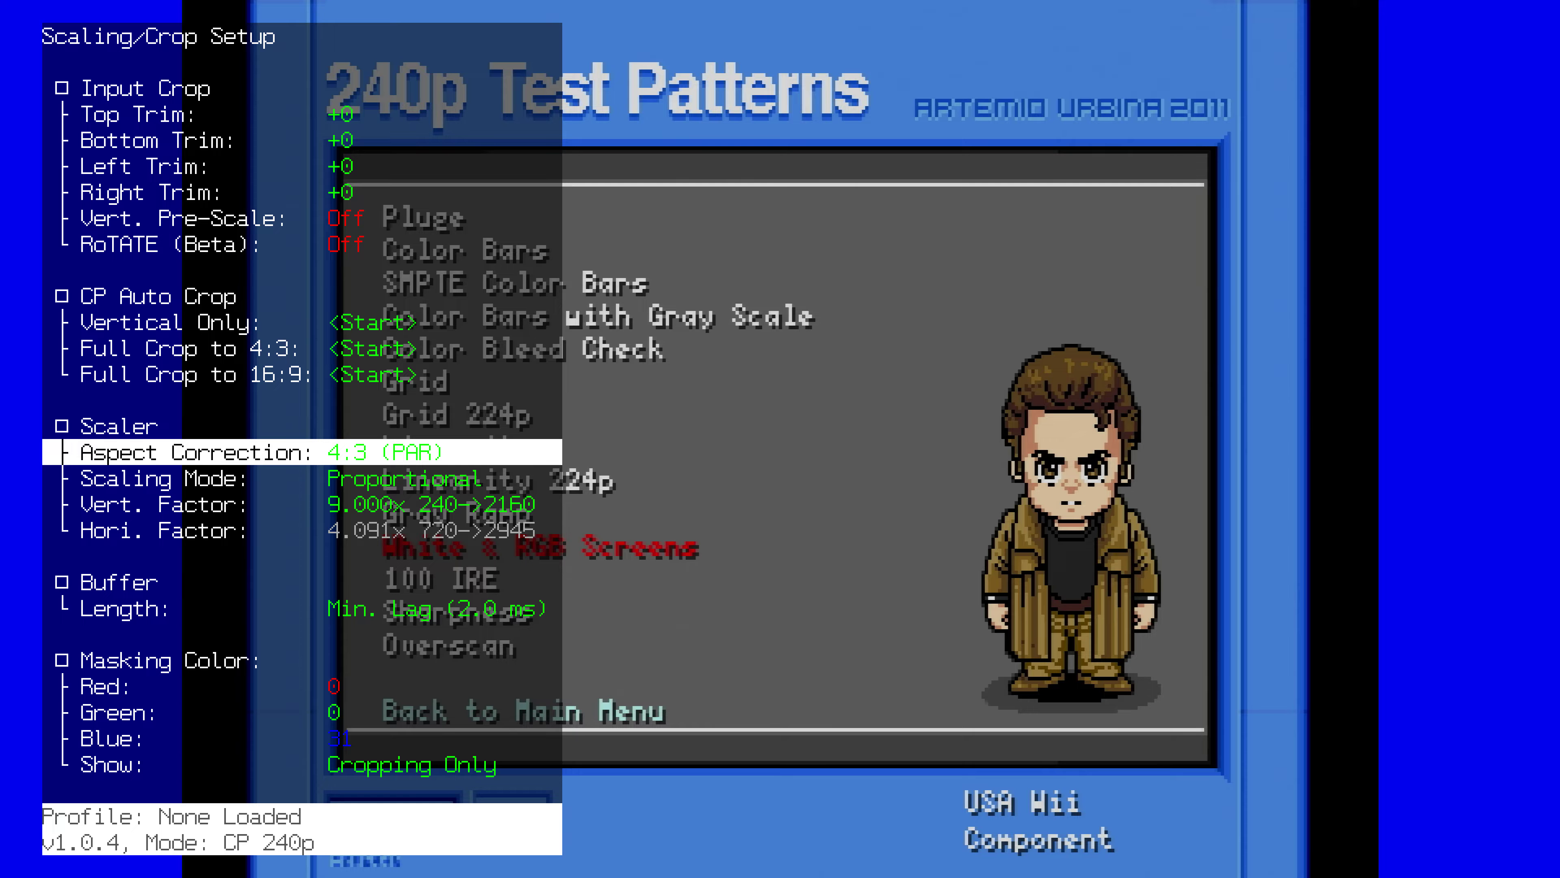
key("Up")
key("Up")
key("Up")
key("Up")
key("Up")
key("Up")
key("Up")
key("Up")
key("Up")
key("Down")
key("Return")
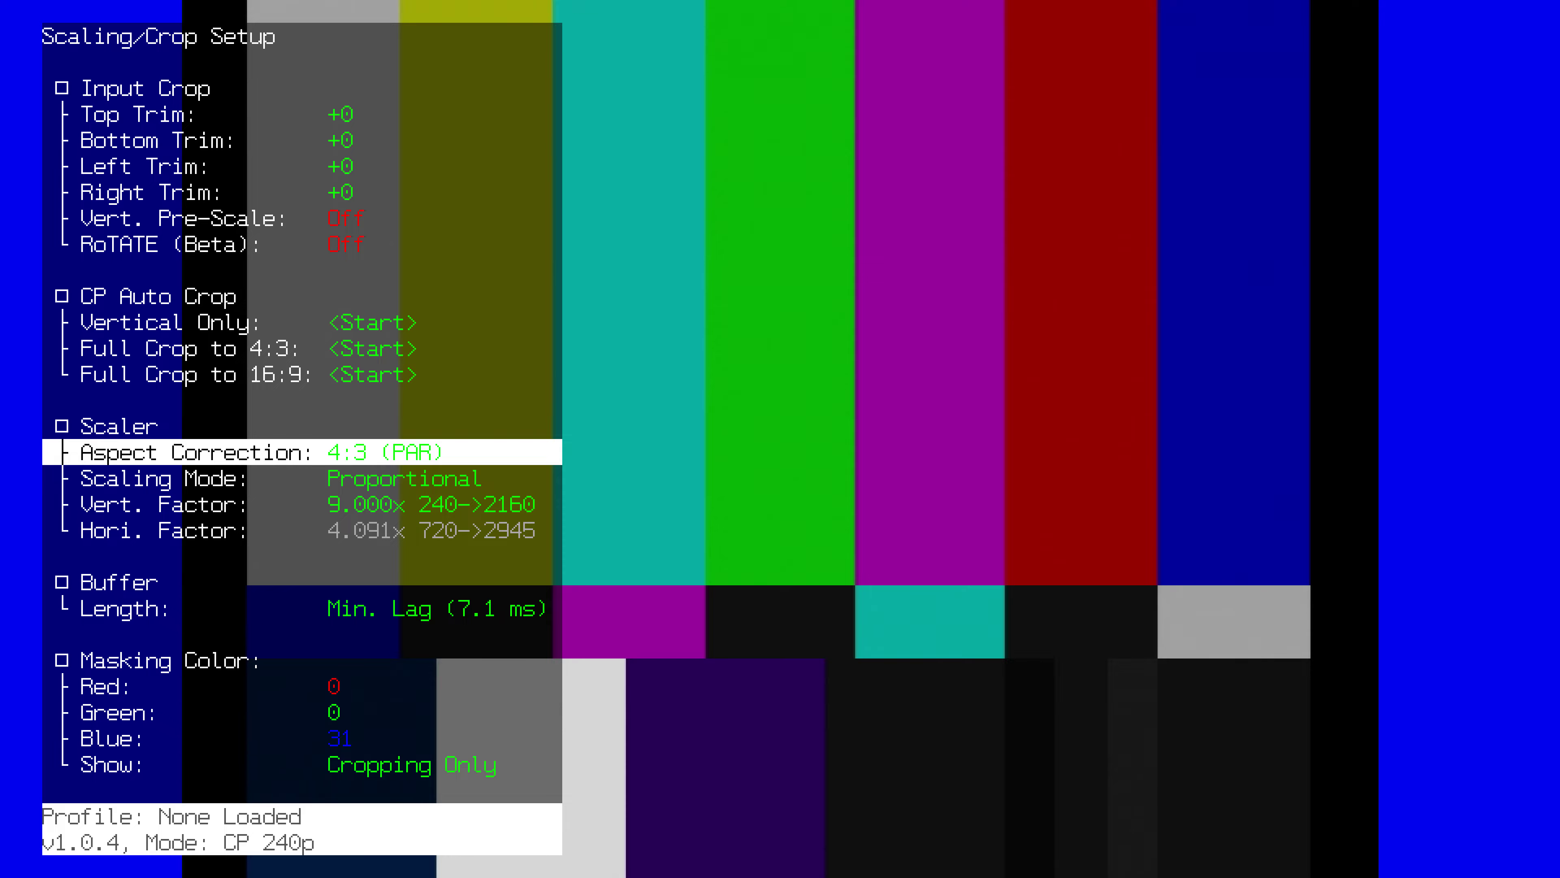
key("Down")
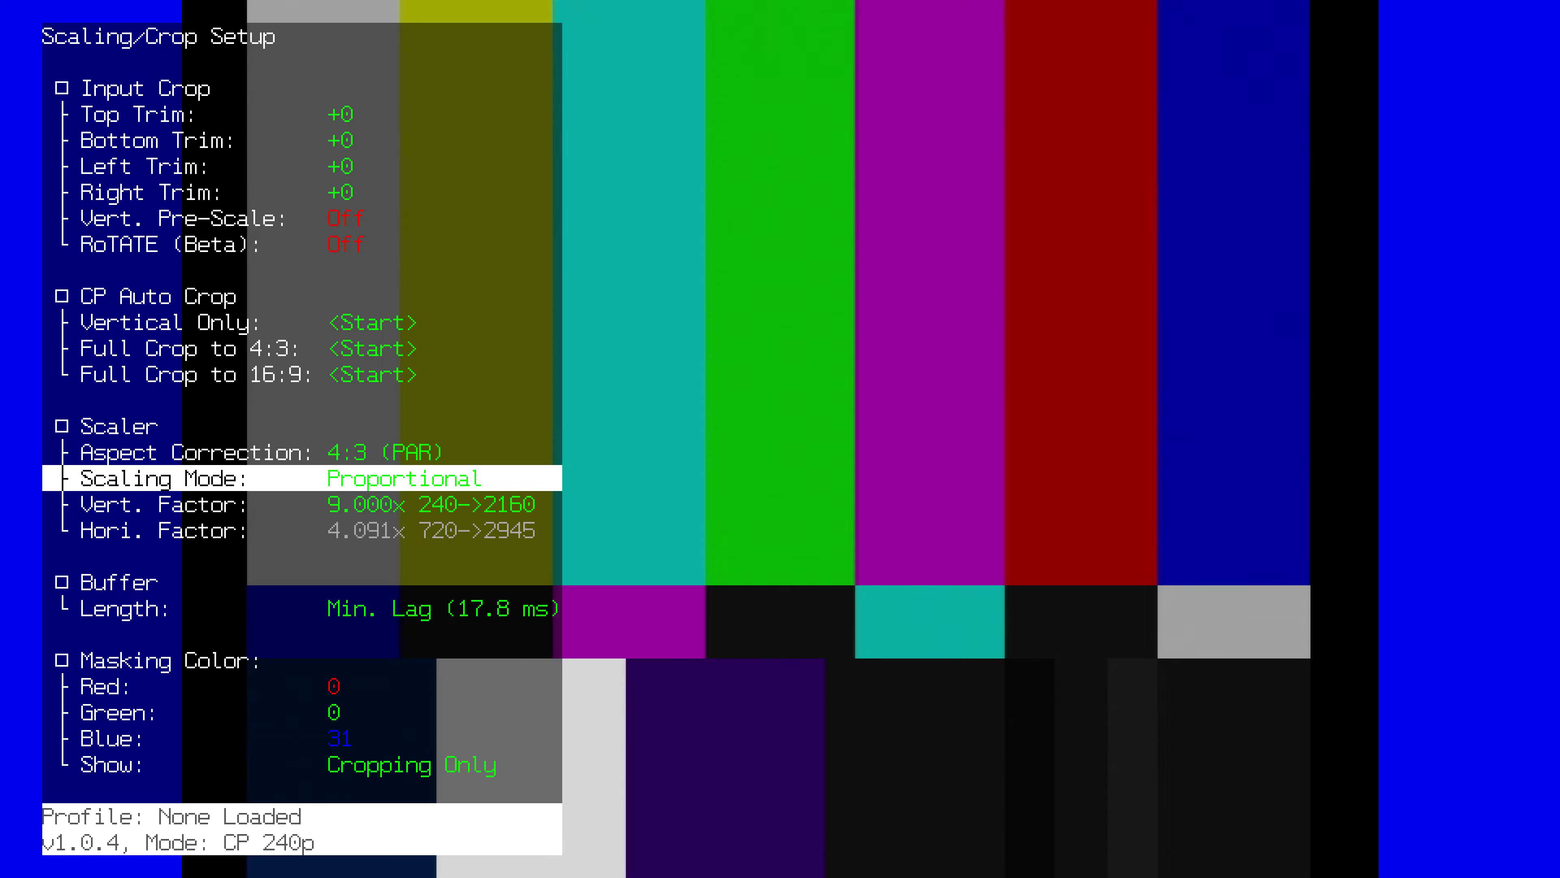
key("Down")
Run Auto Calibrate > Gain on the RGB/Component ADC page and review the gain values
key("Right")
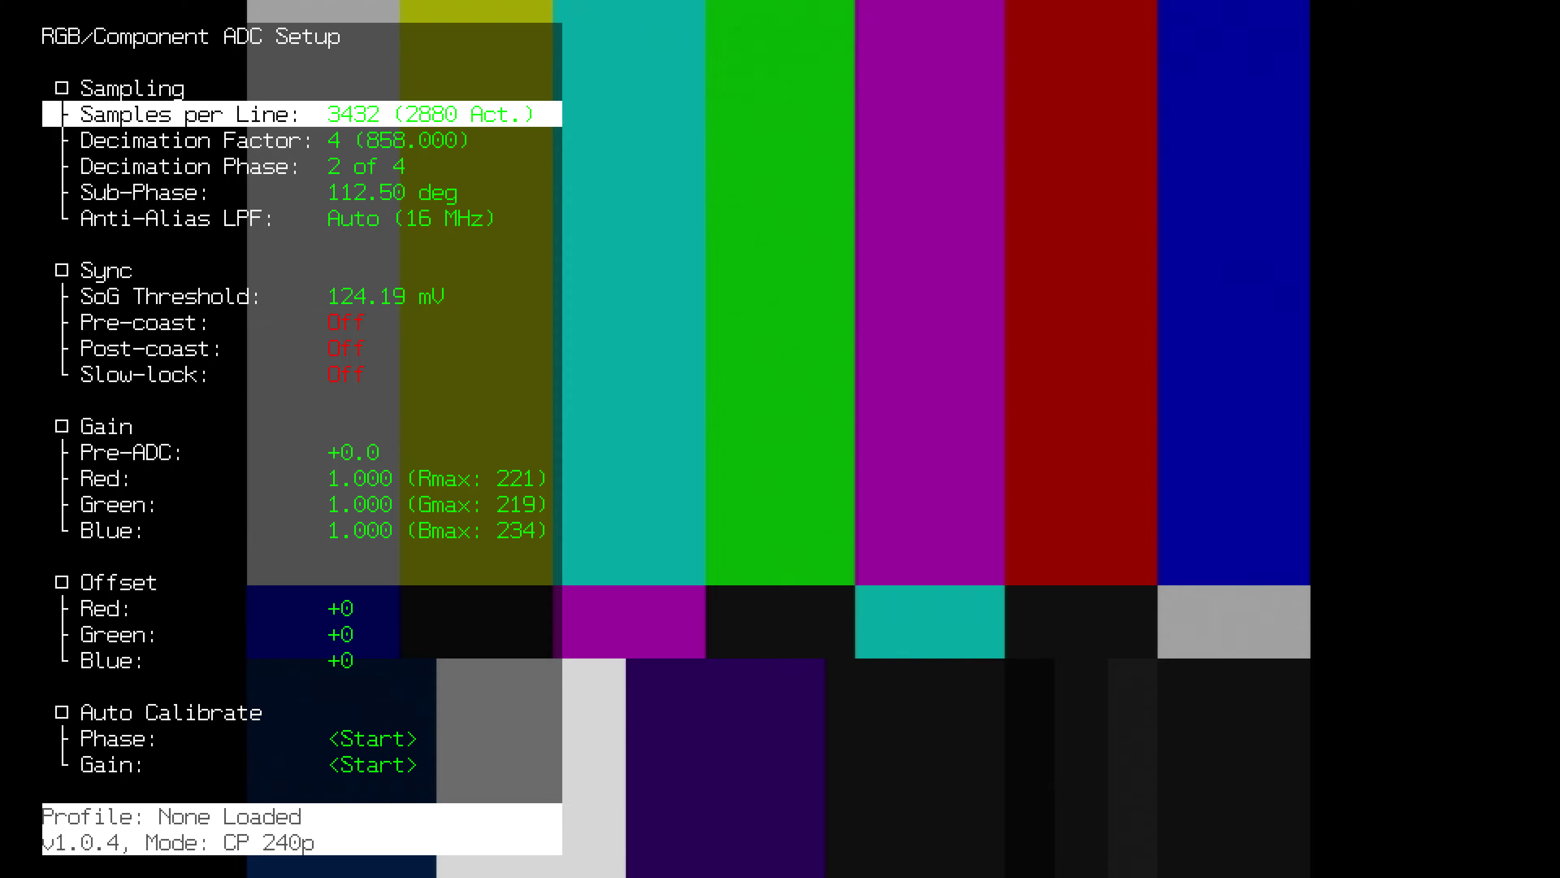
key("Up")
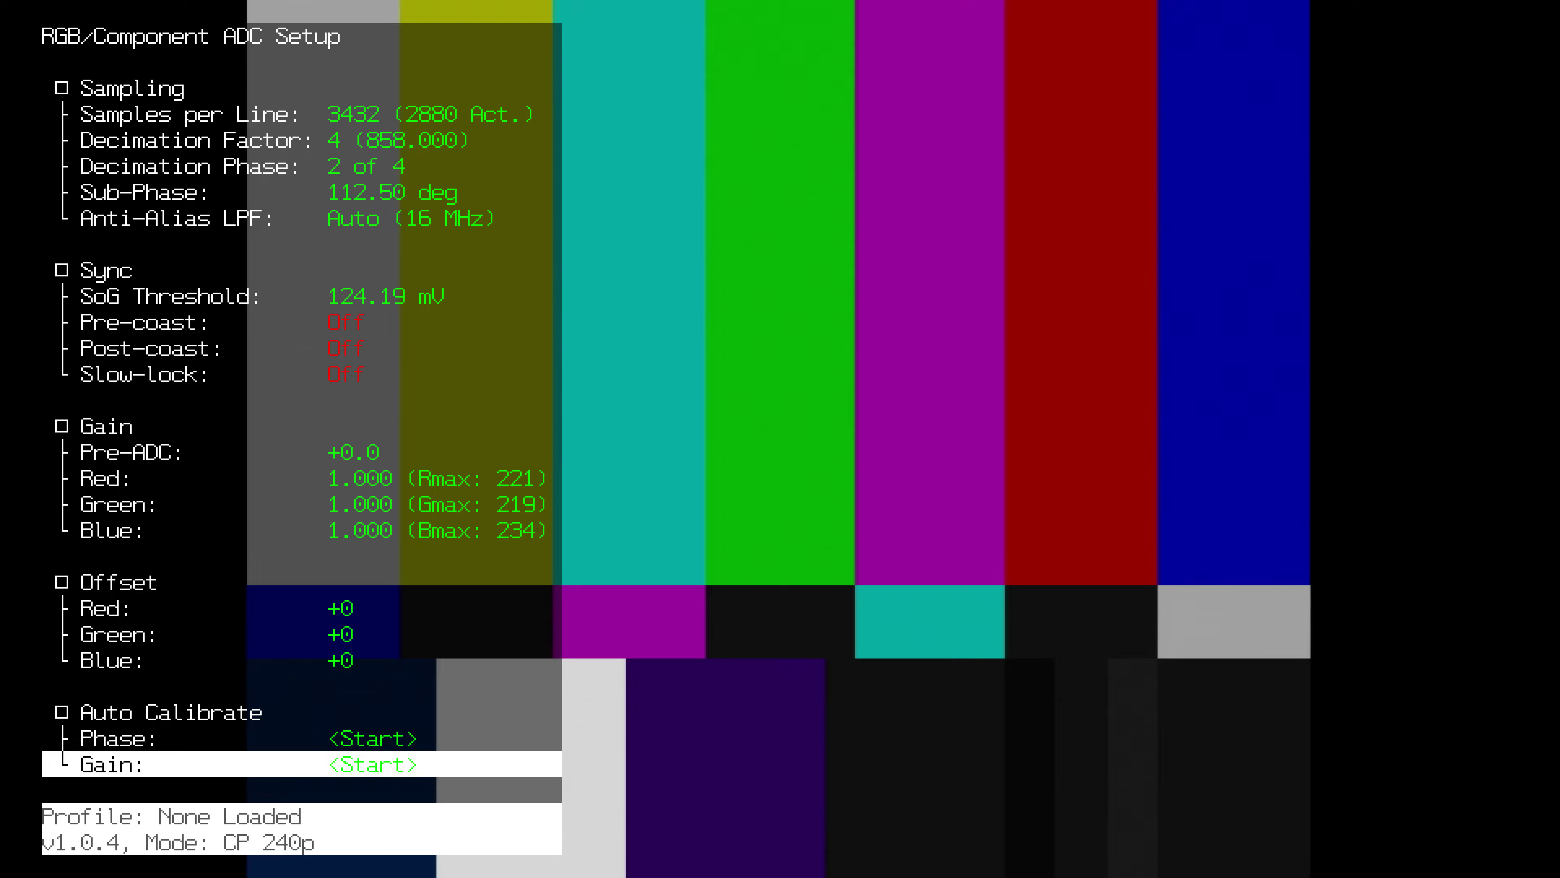
key("Return")
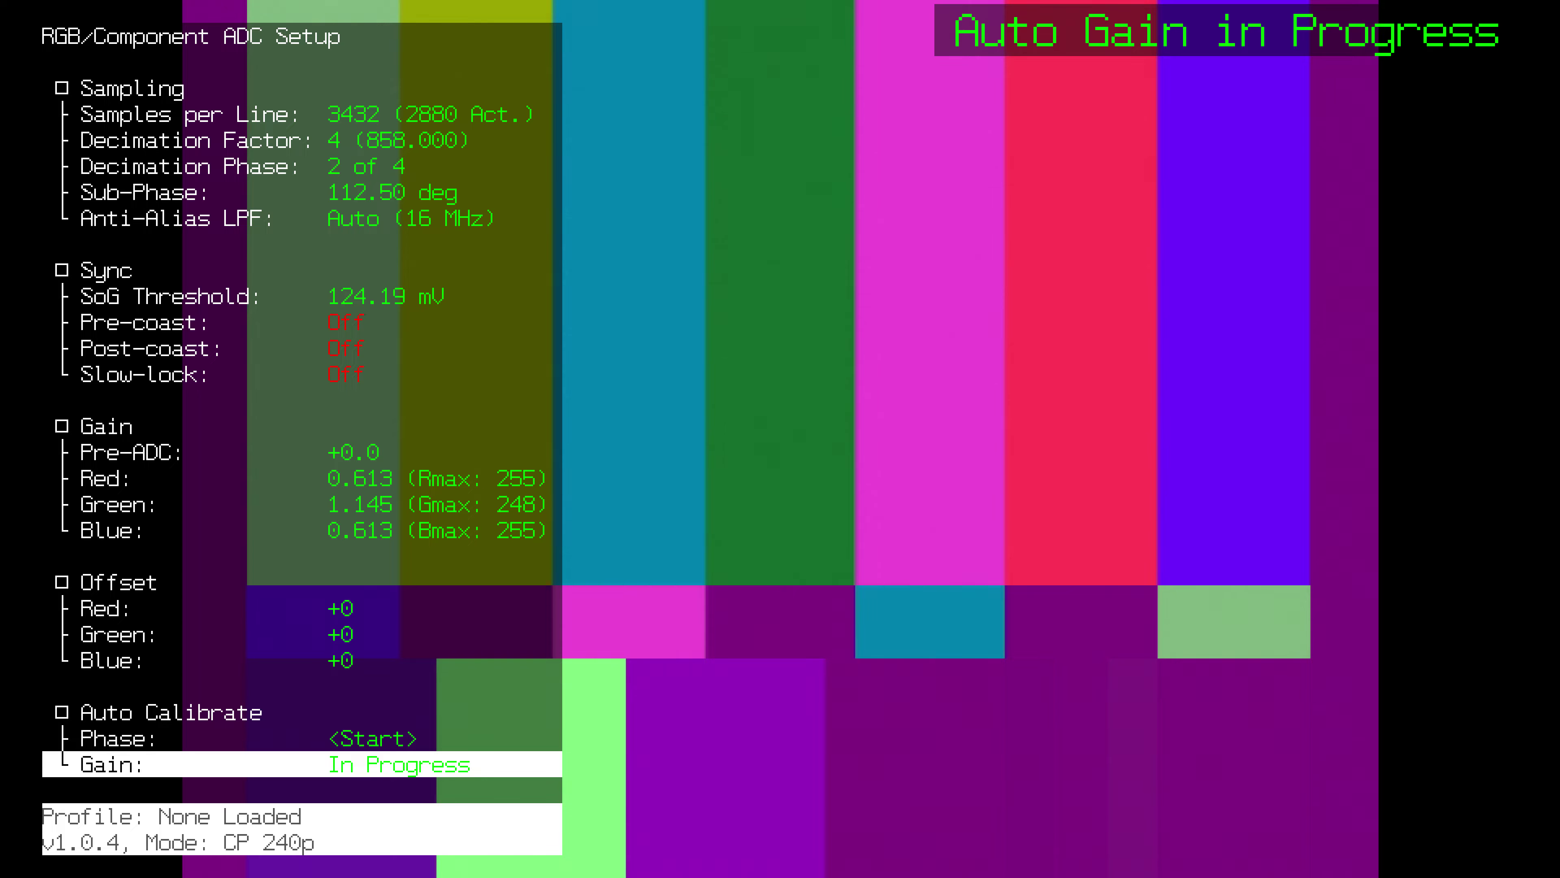
key("Up")
key("Up")
key("Up")
key("Up")
key("Up")
key("Up")
key("Up")
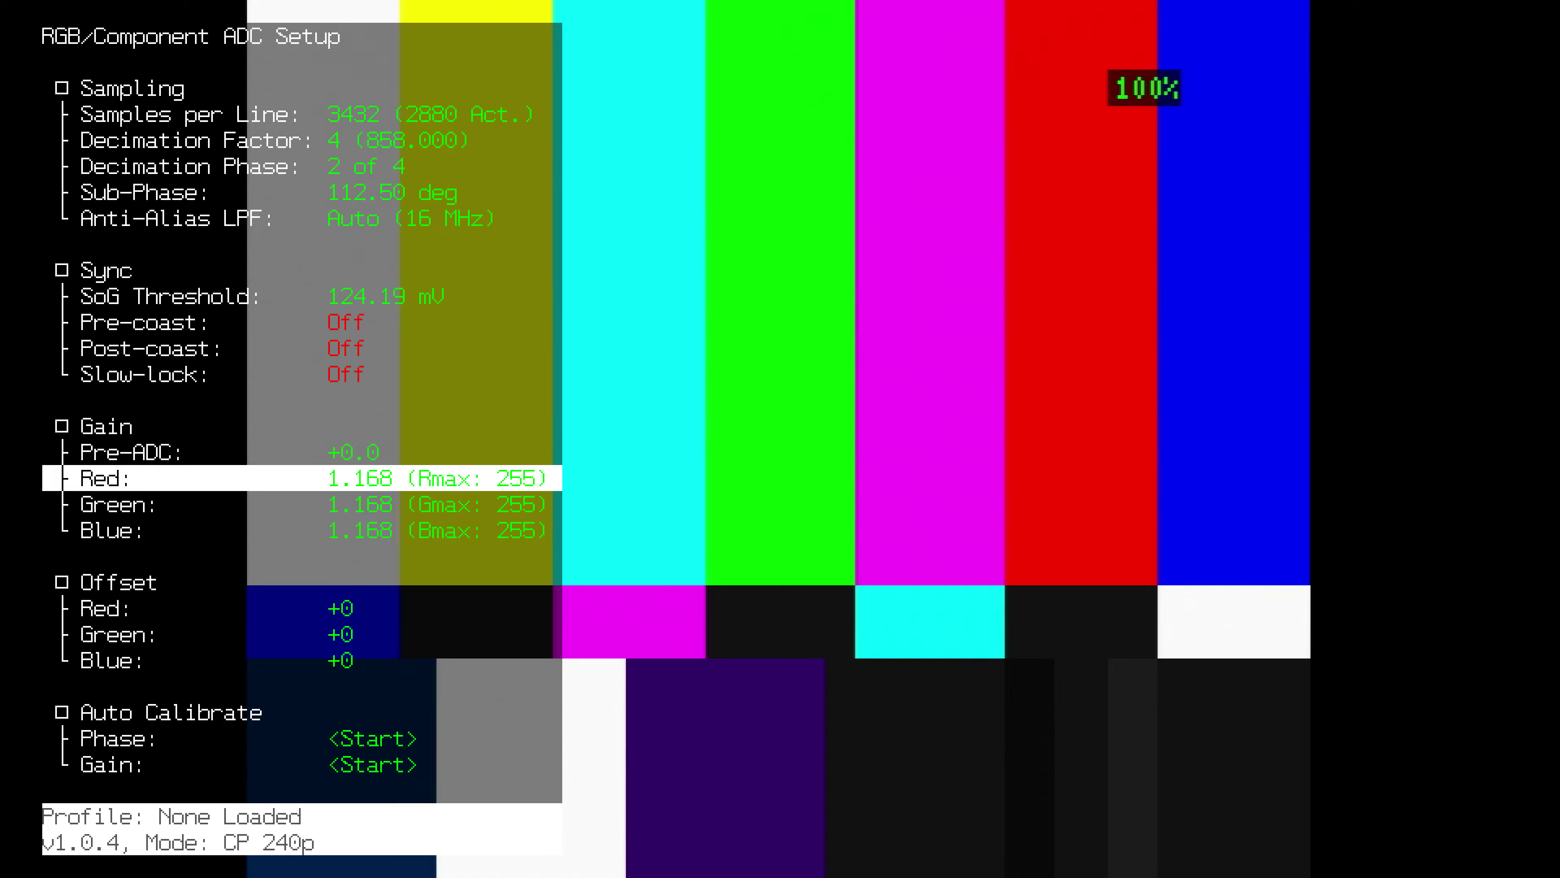
Re-run gain calibration, confirm red, green and blue at 1.164, then leave the color bars
key("Down")
key("Down")
key("Down")
key("Down")
key("Down")
key("Down")
key("Down")
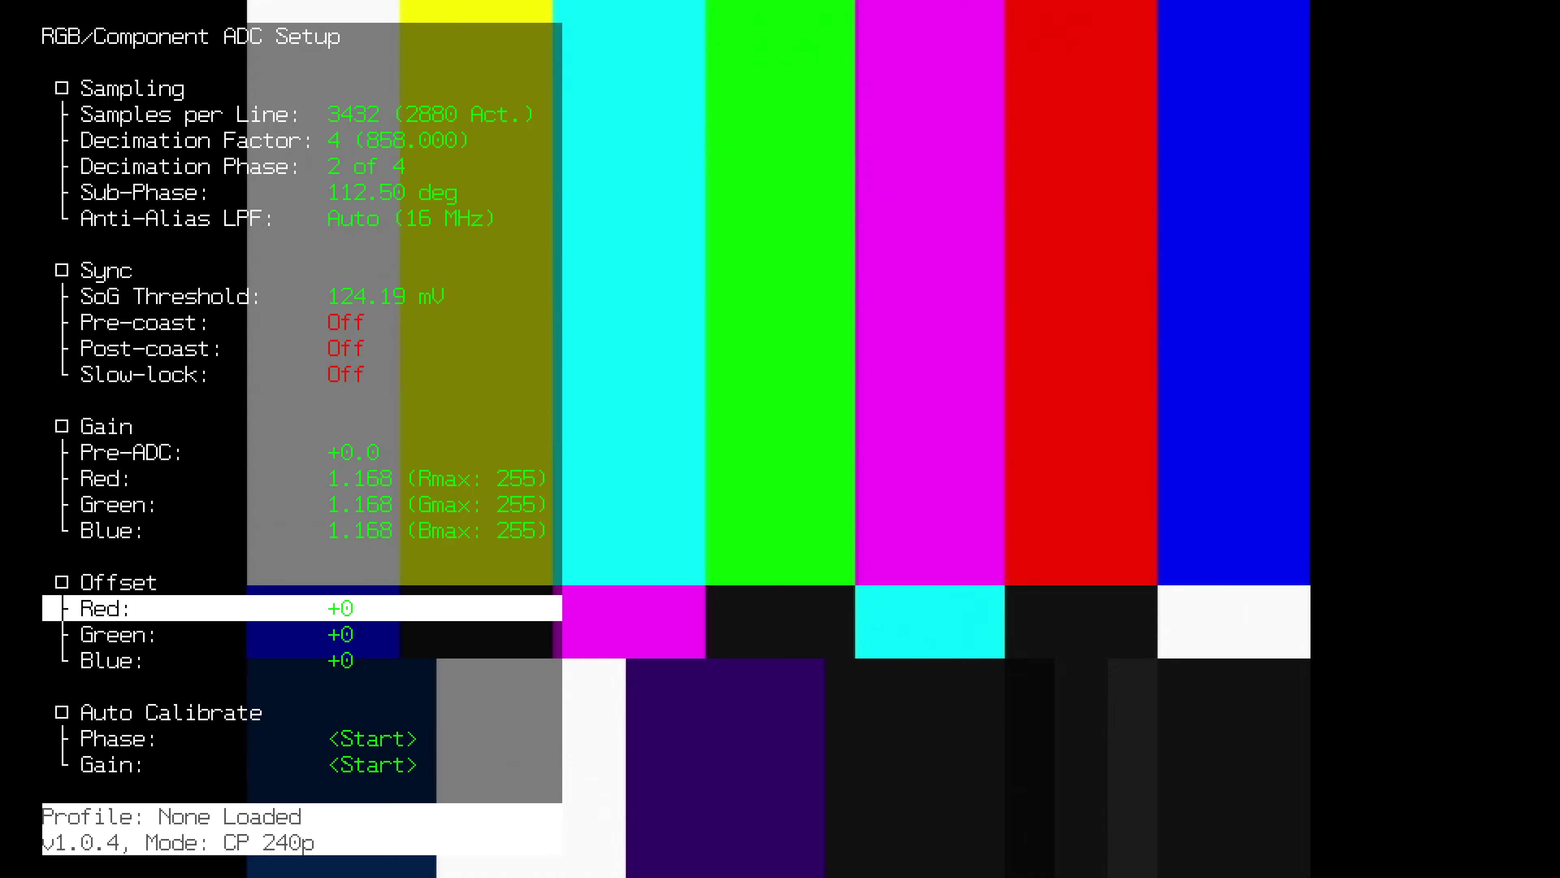
key("Return")
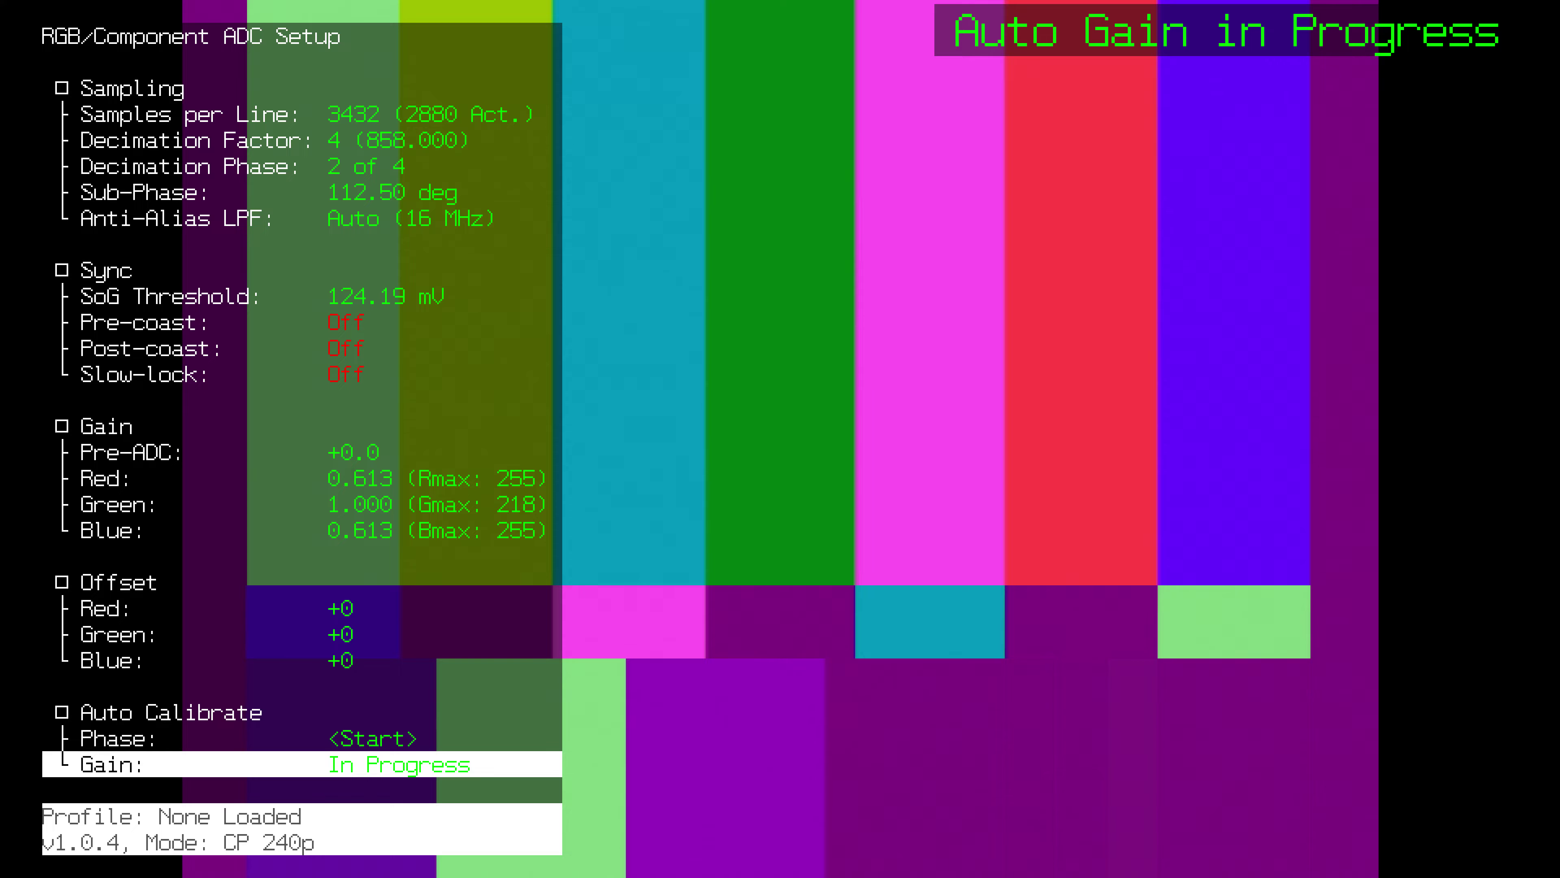
key("Up")
key("Up")
key("Up")
key("Up")
key("Up")
key("Up")
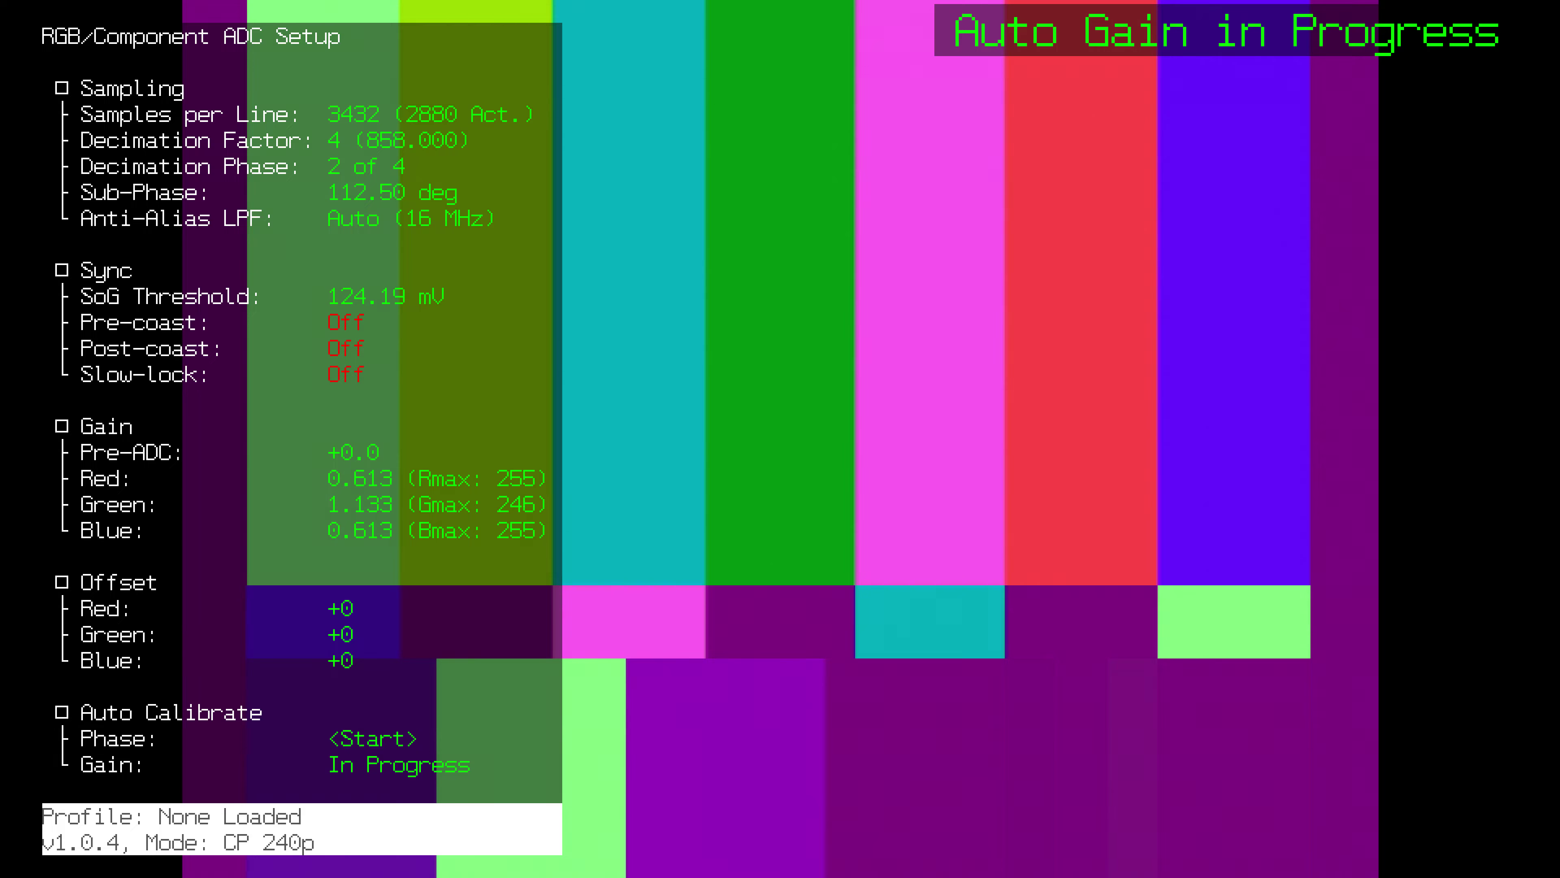
key("Up")
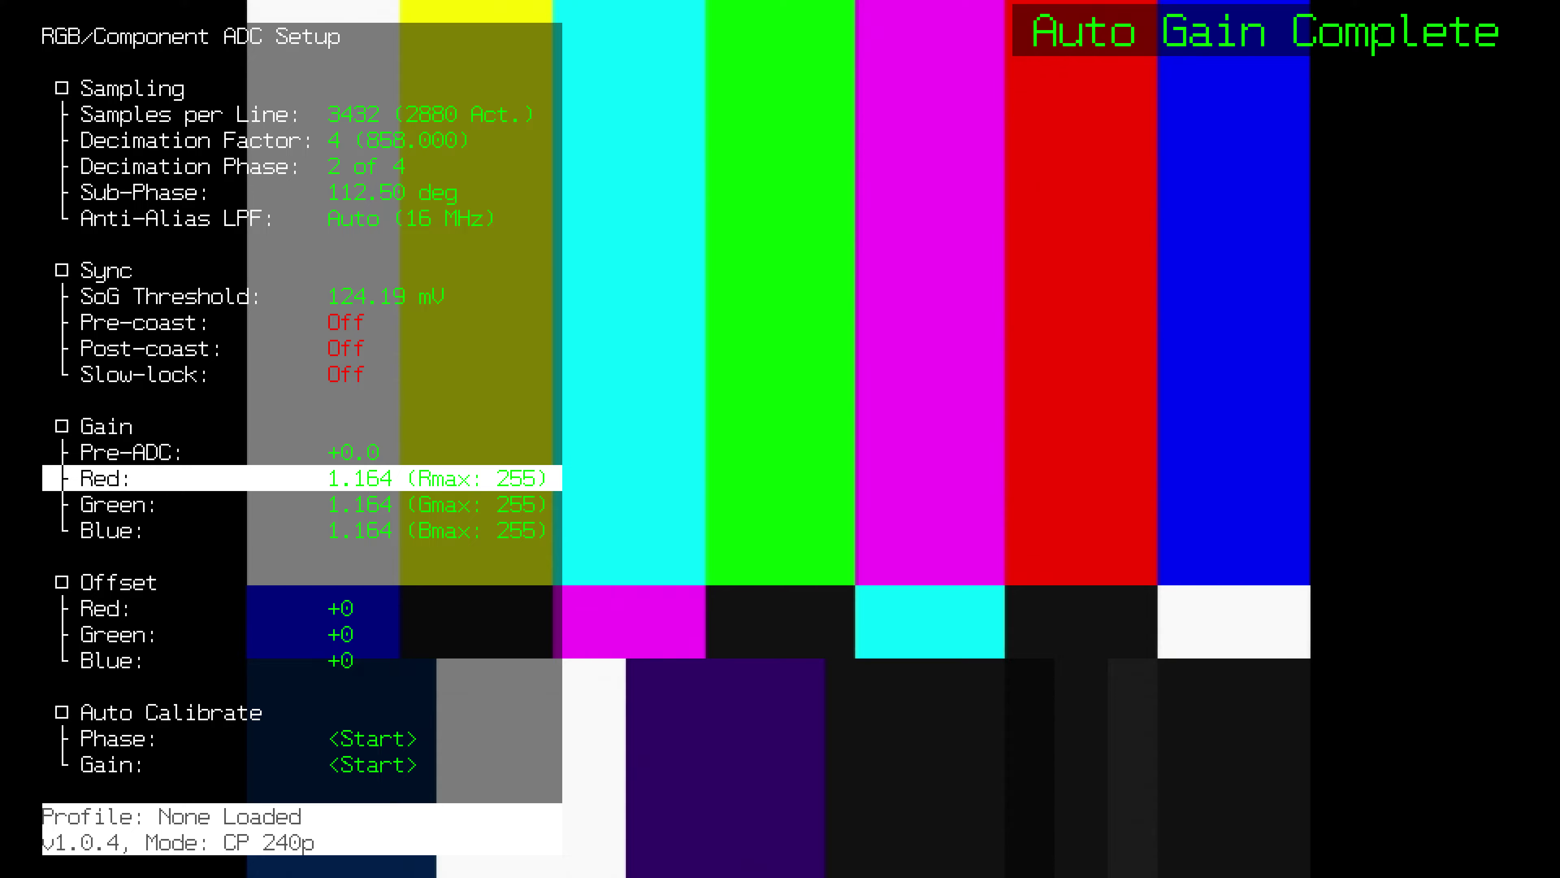
key("Down")
key("Down")
key("Up")
key("Up")
key("Down")
key("Down")
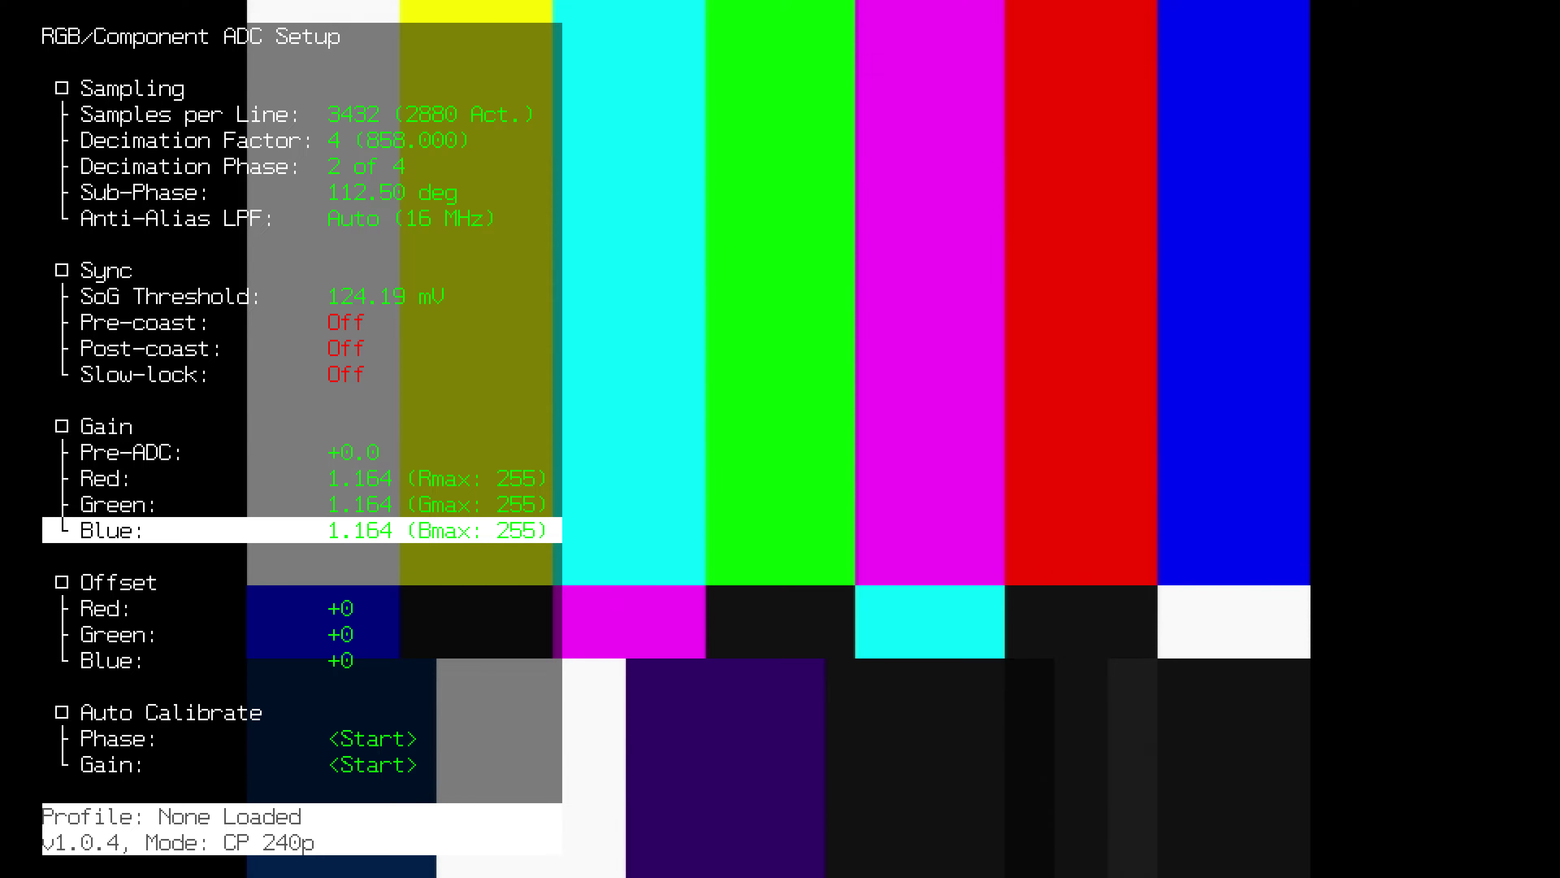
key("Escape")
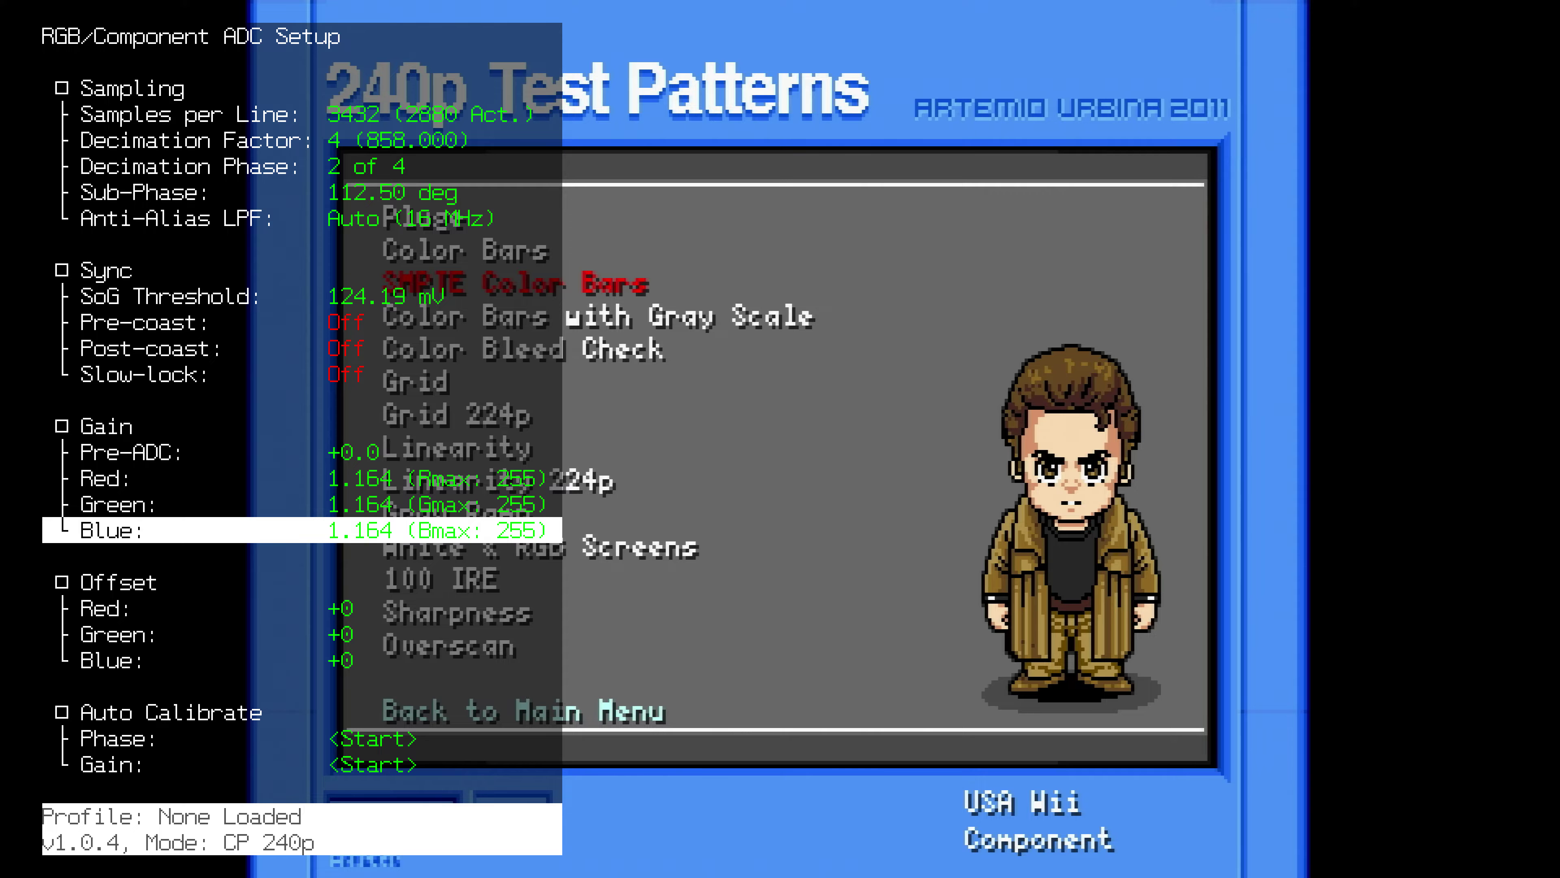
Save the current settings as New Profile 7, then open the Wii's video mode menu
key("Escape")
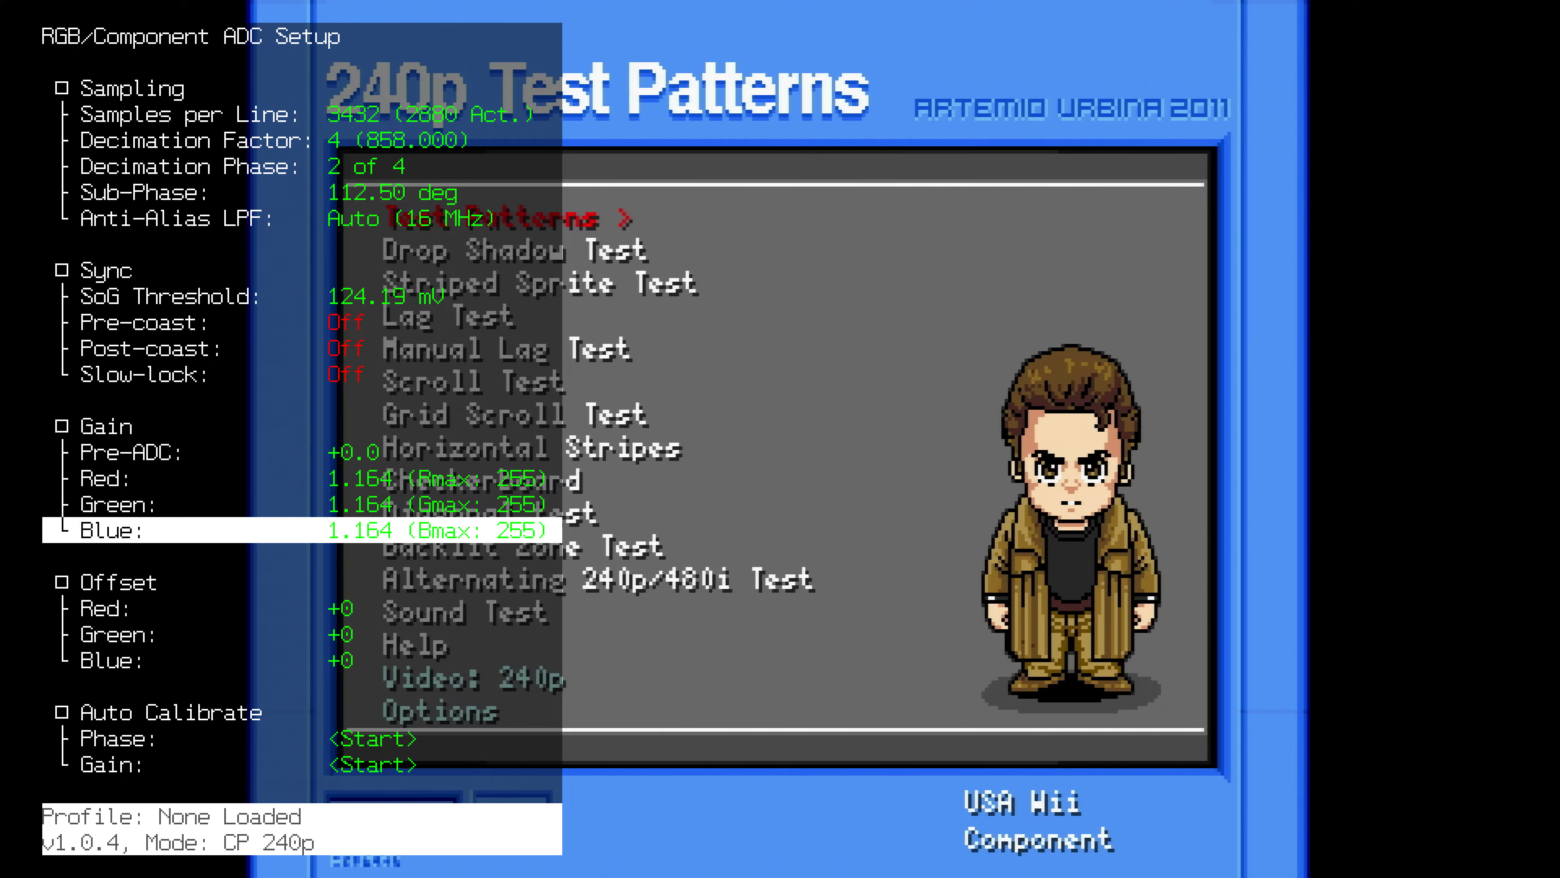
key("Right")
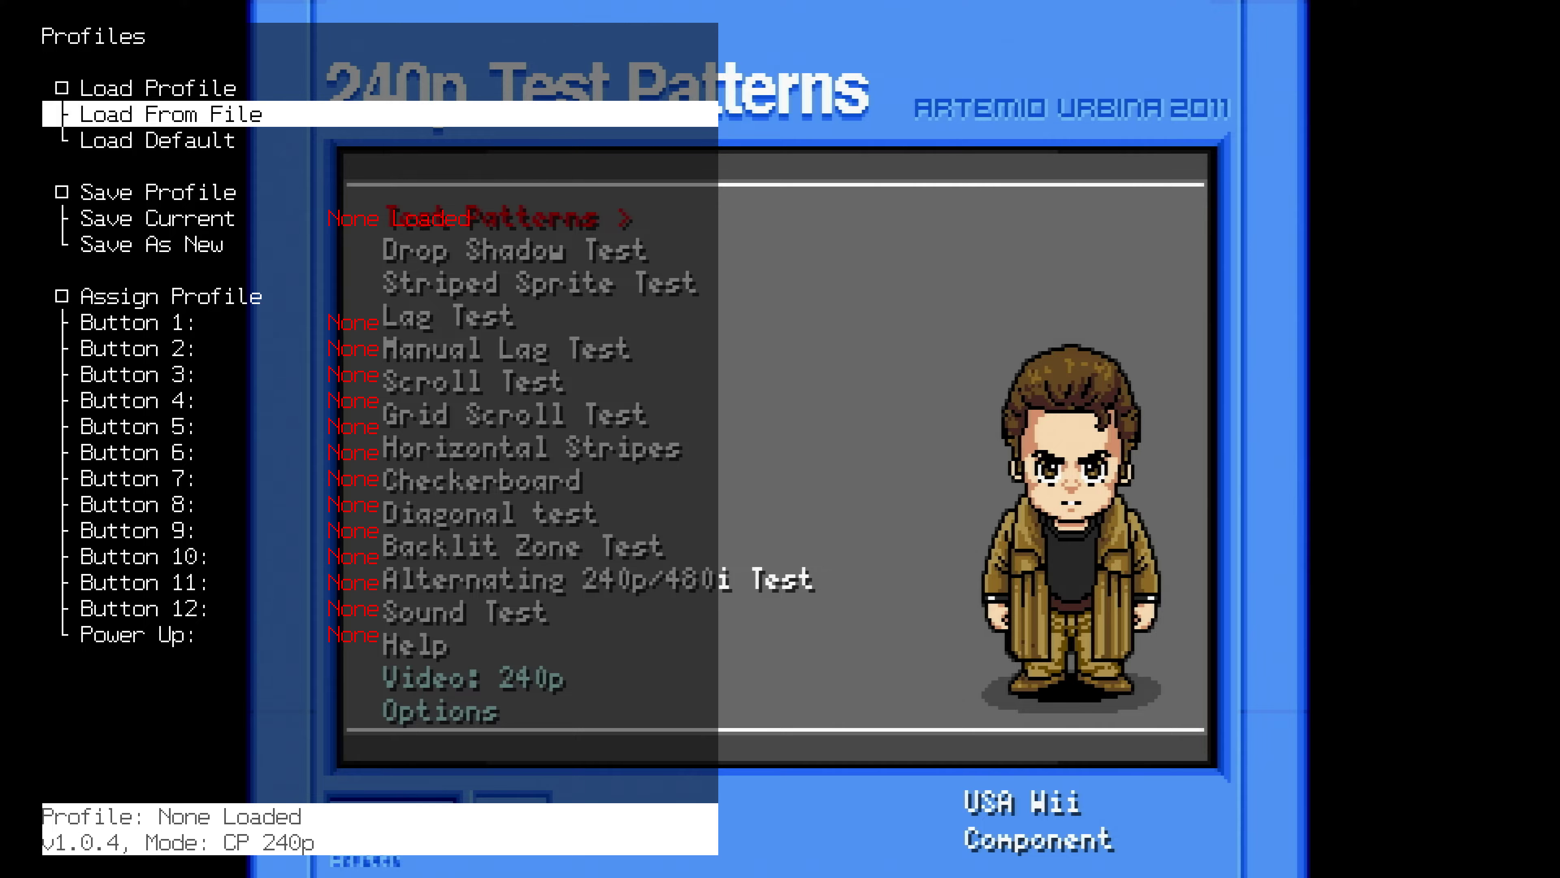
key("Down")
key("Down")
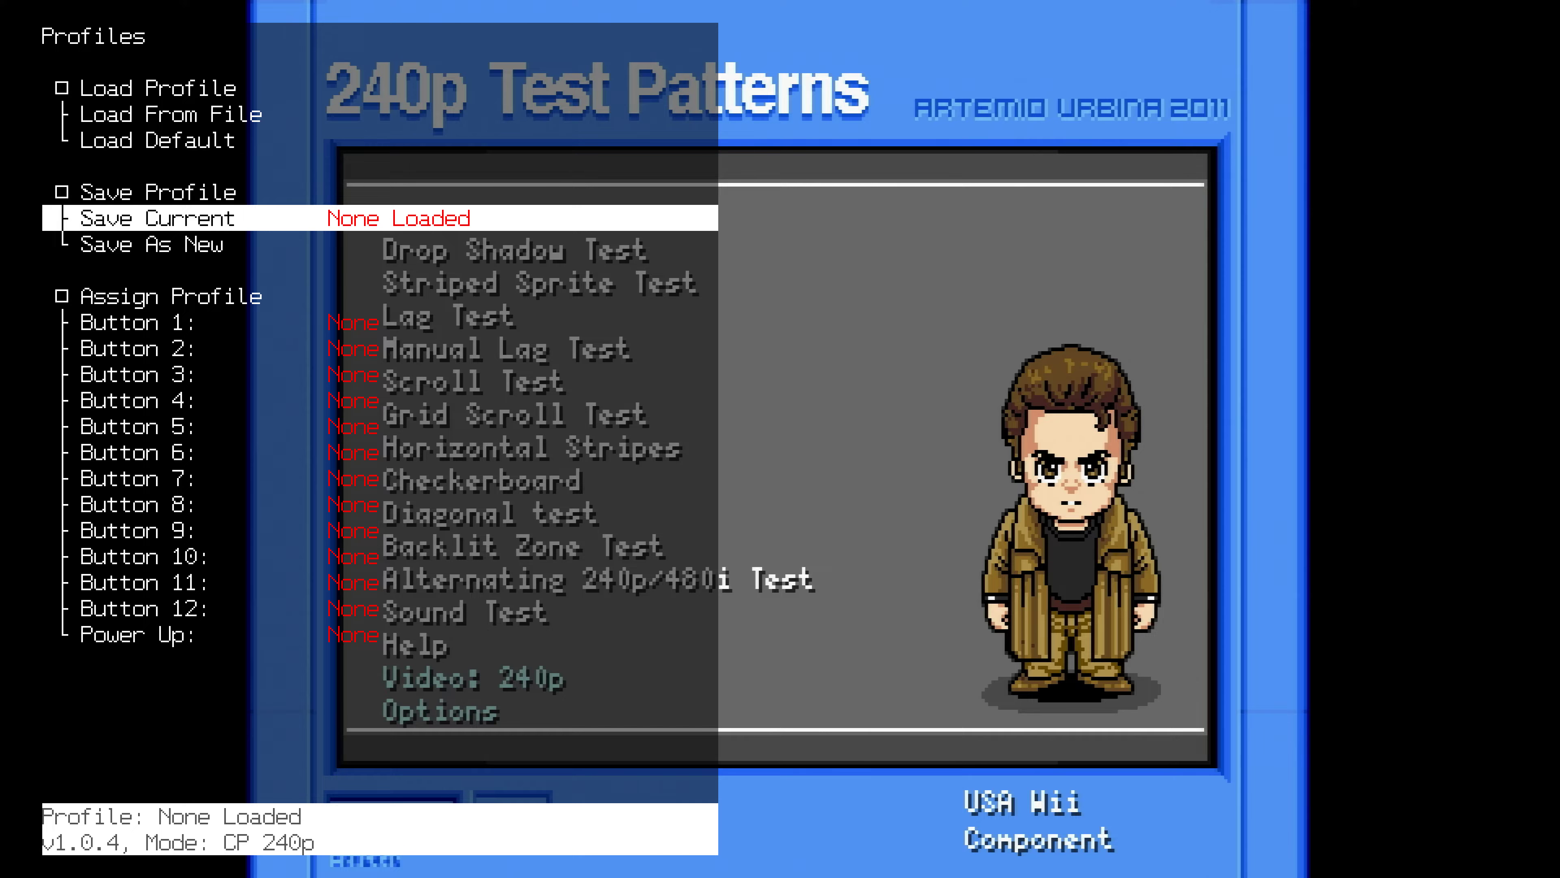
key("Down")
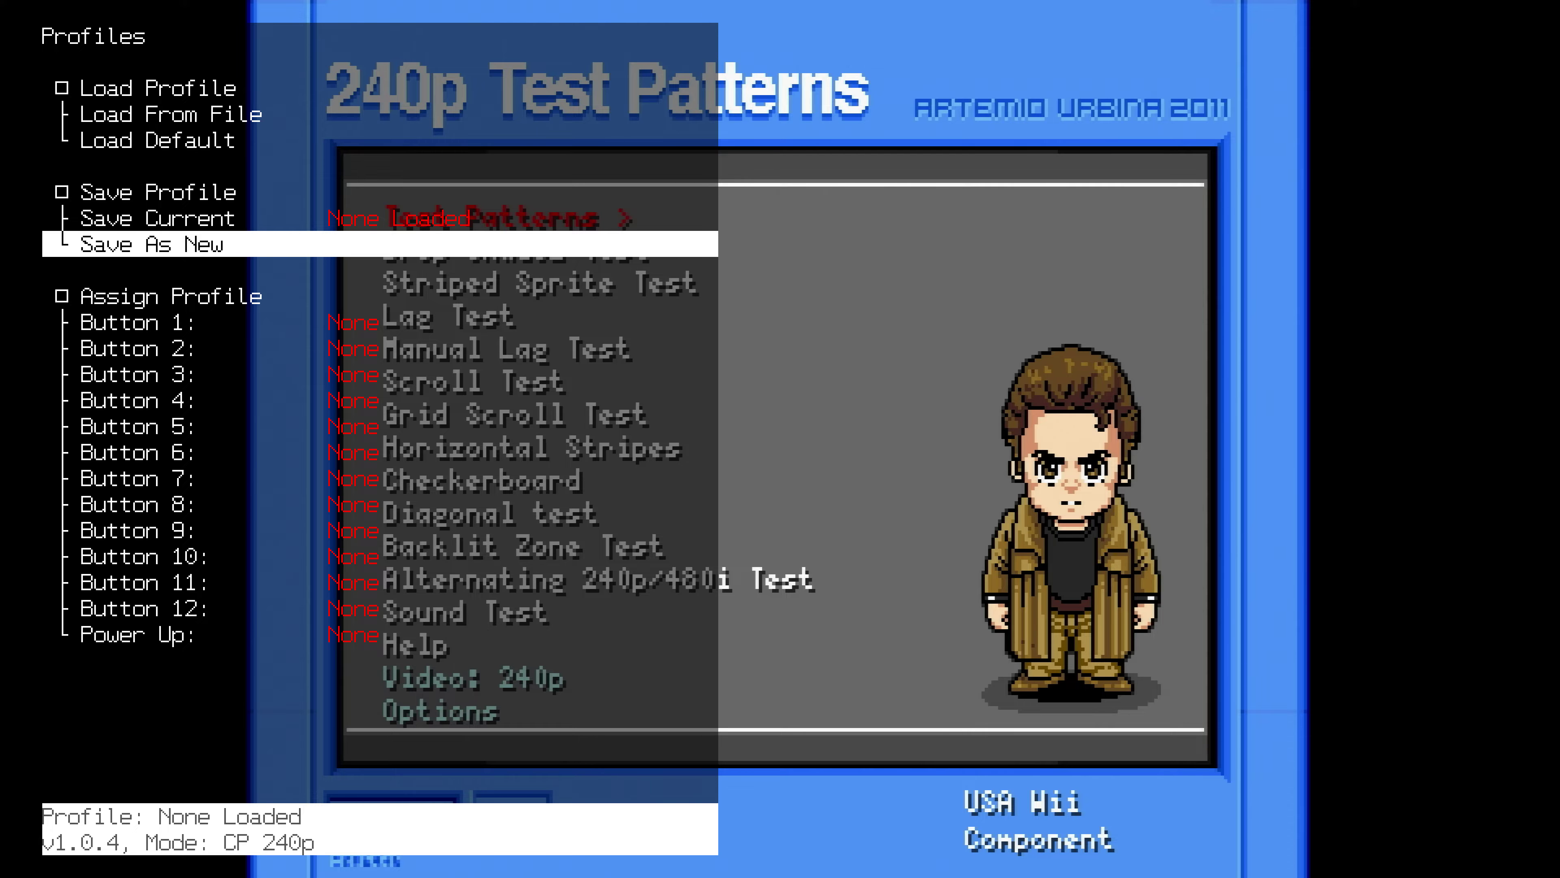
key("Up")
key("Return")
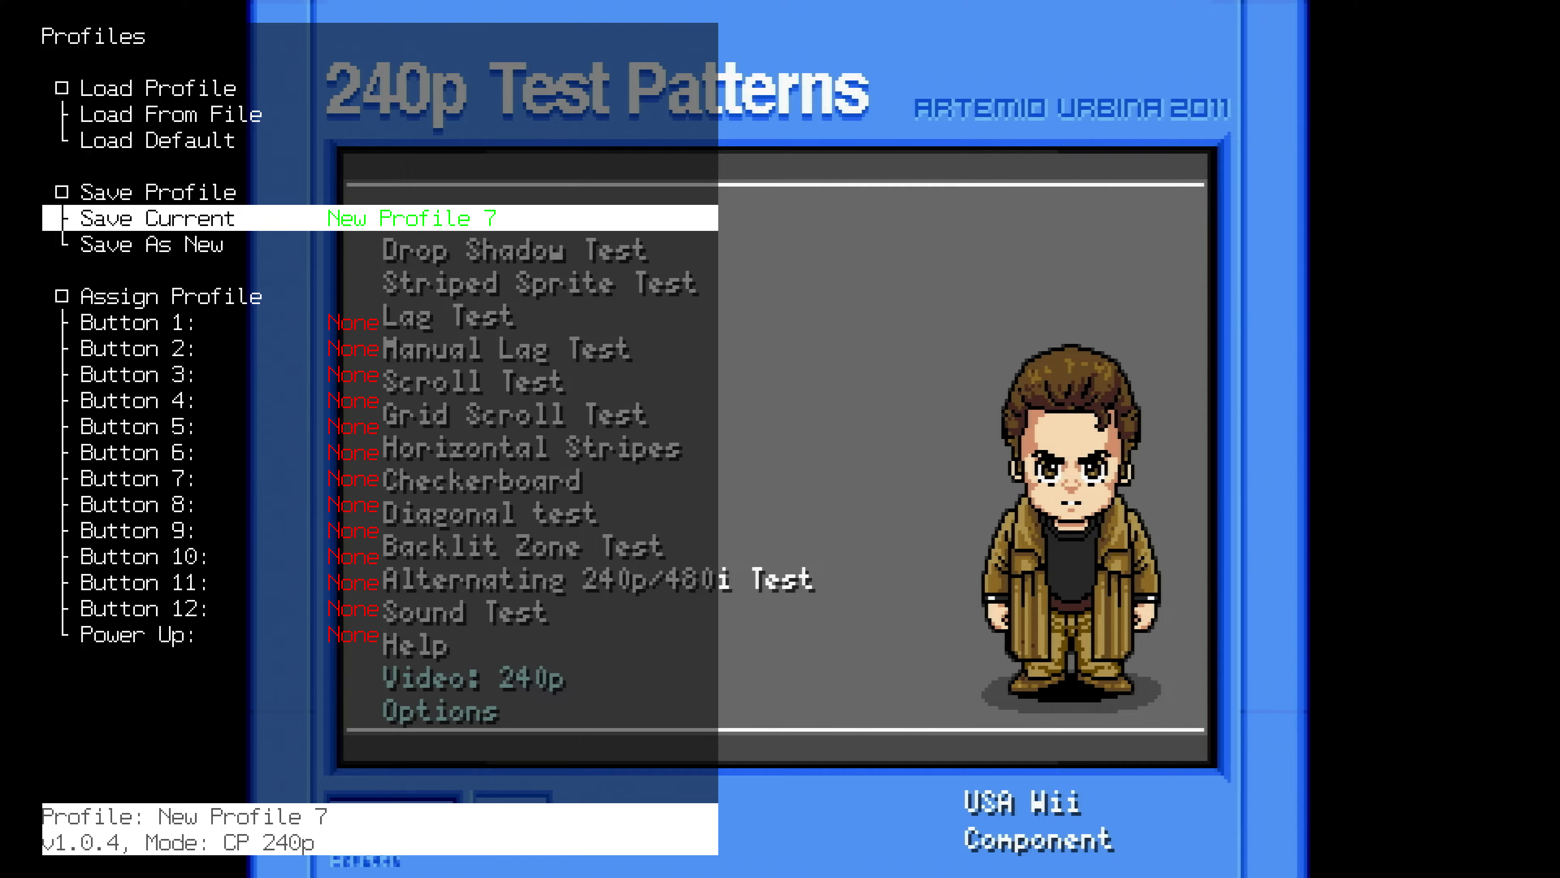
key("Up")
key("Up")
key("Return")
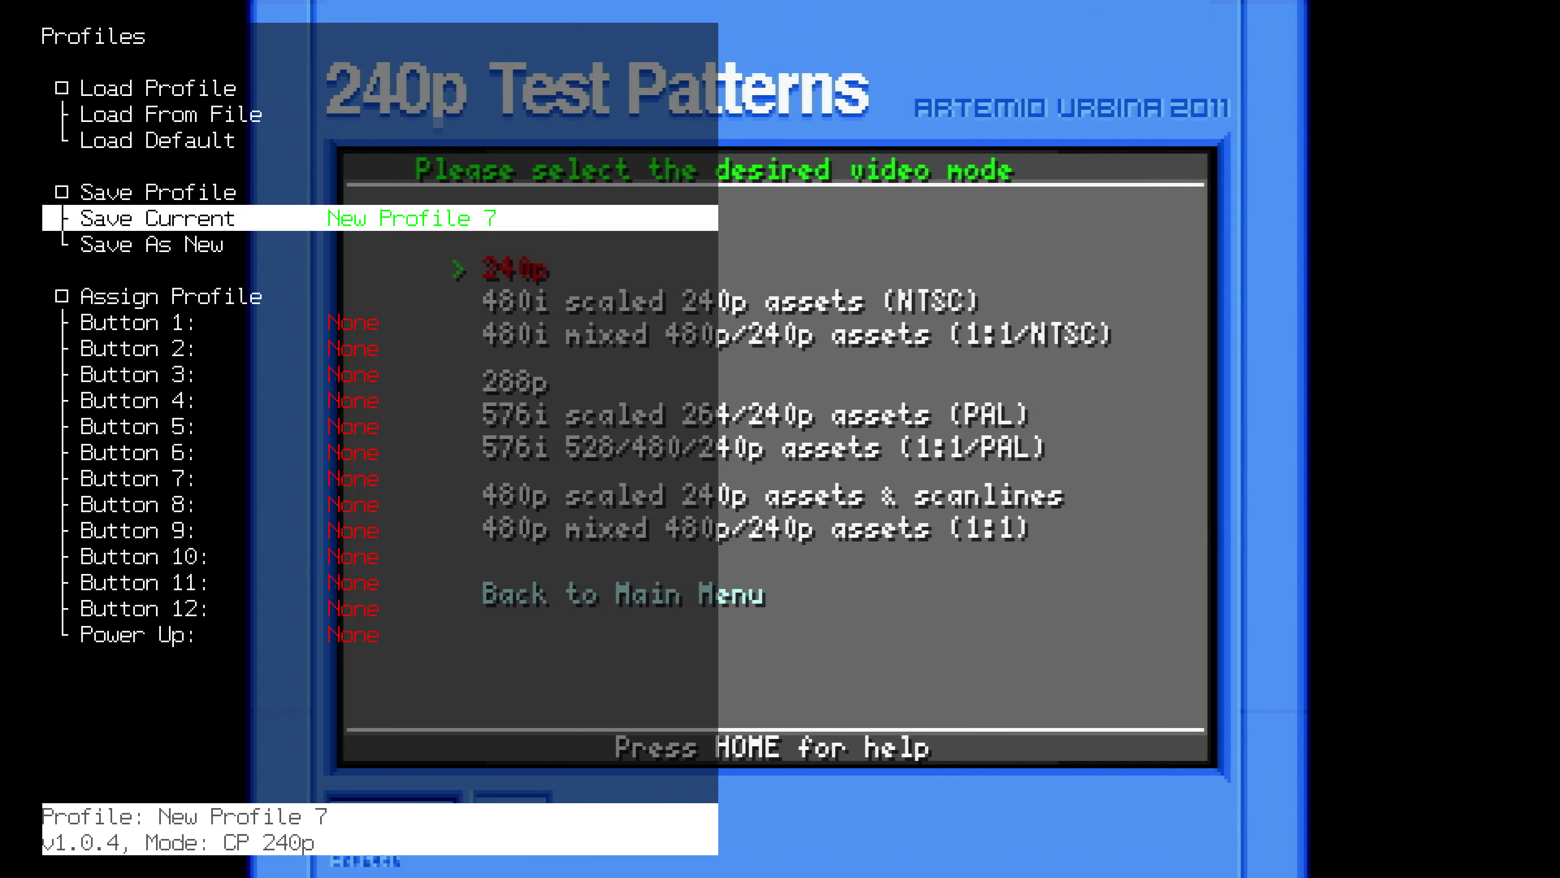
Switch the Wii output to '480i scaled 240p assets (NTSC)' and return to the test menu
key("Down")
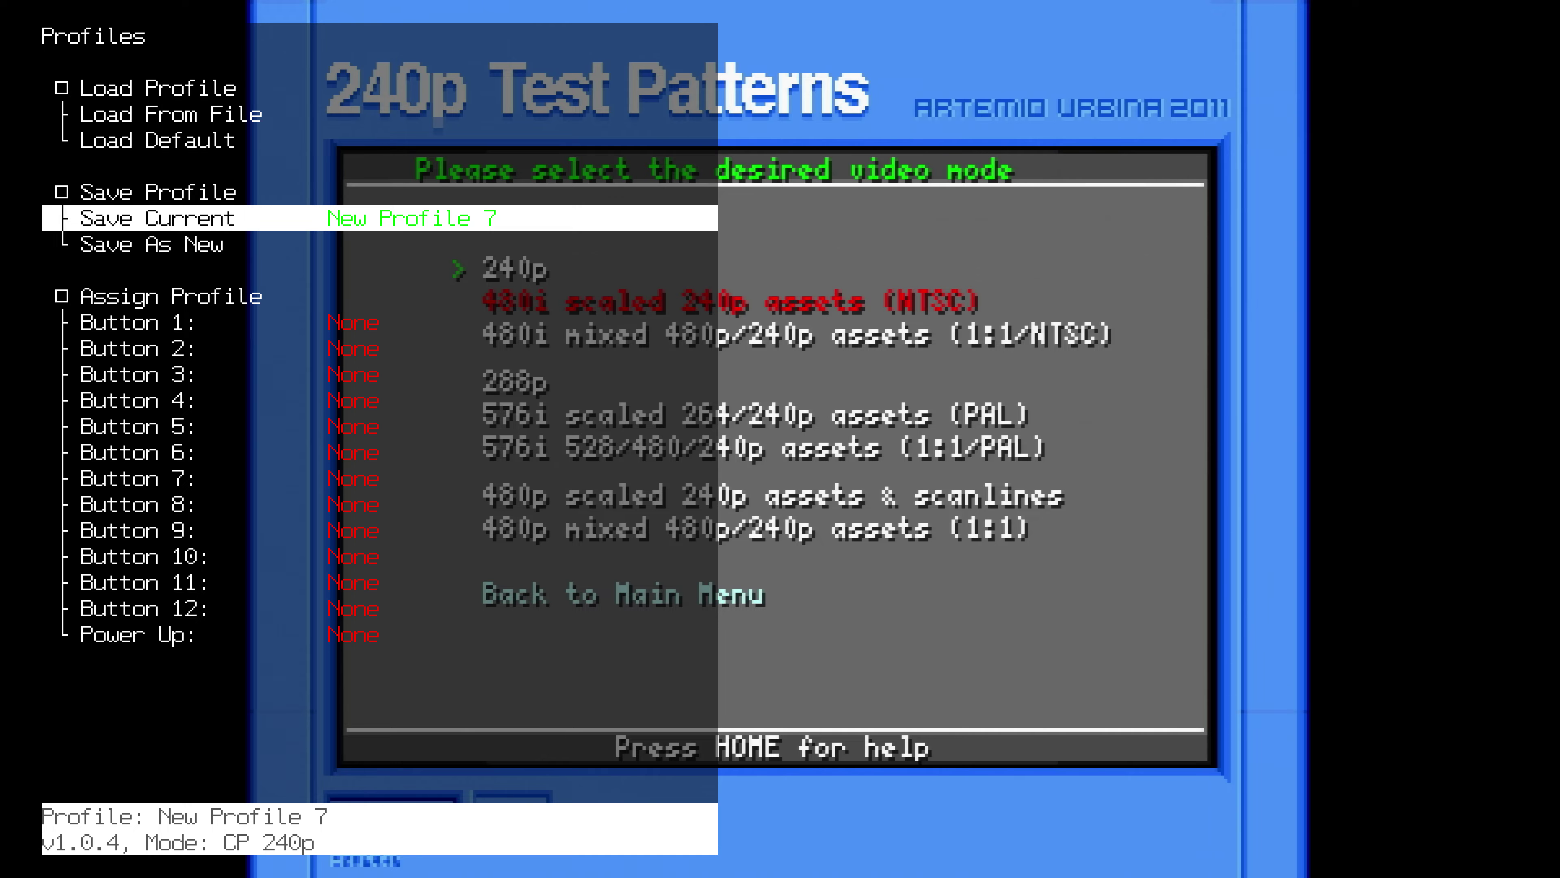
key("Return")
key("Escape")
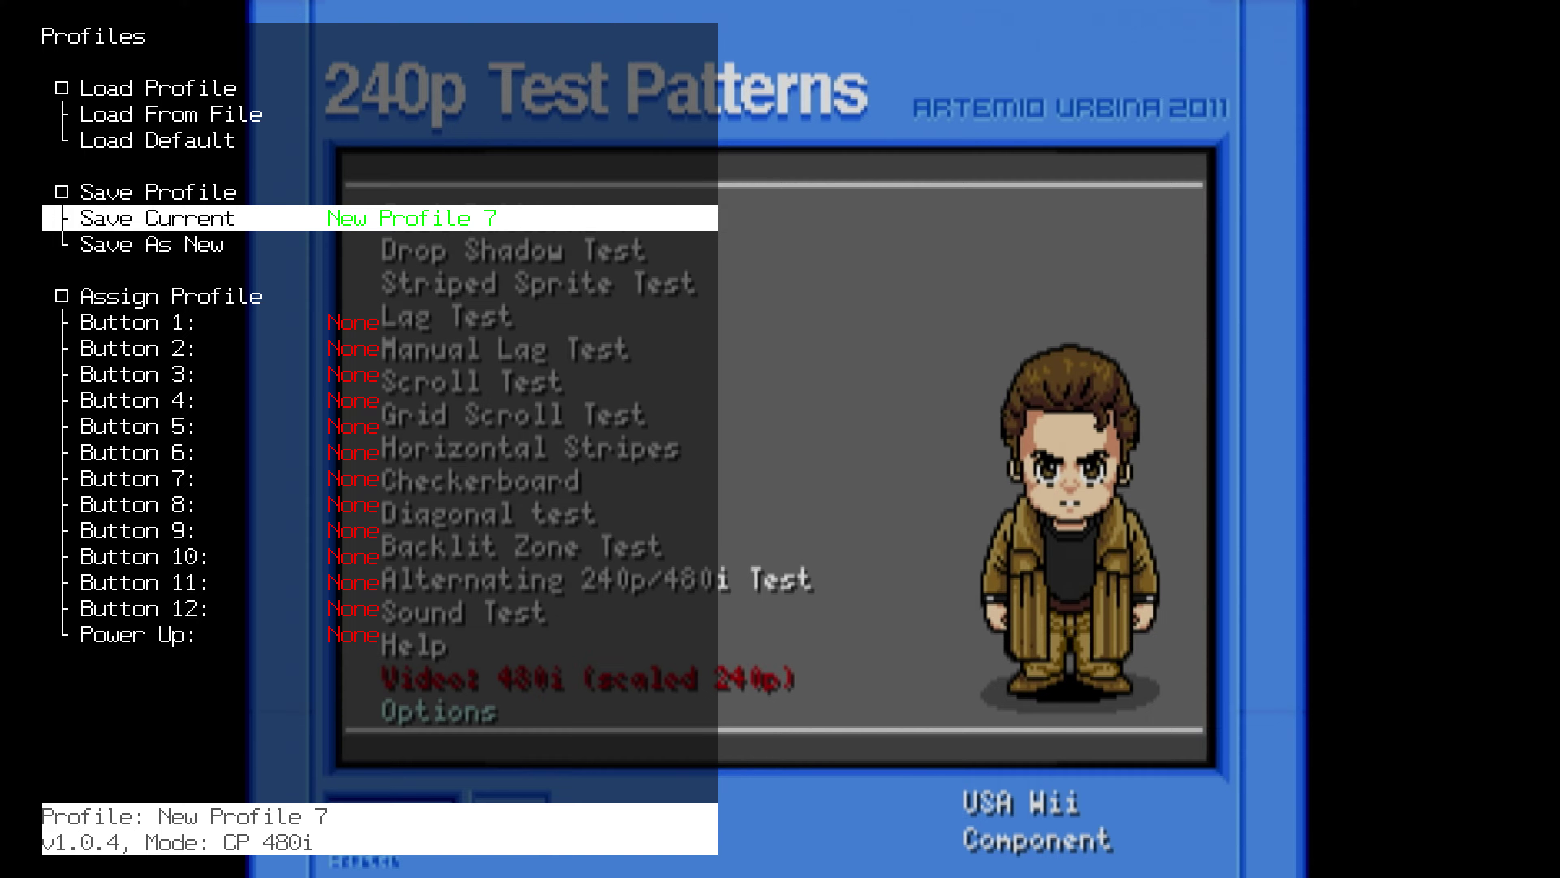
key("Down")
key("Down")
key("Down")
key("Up")
key("Down")
key("Up")
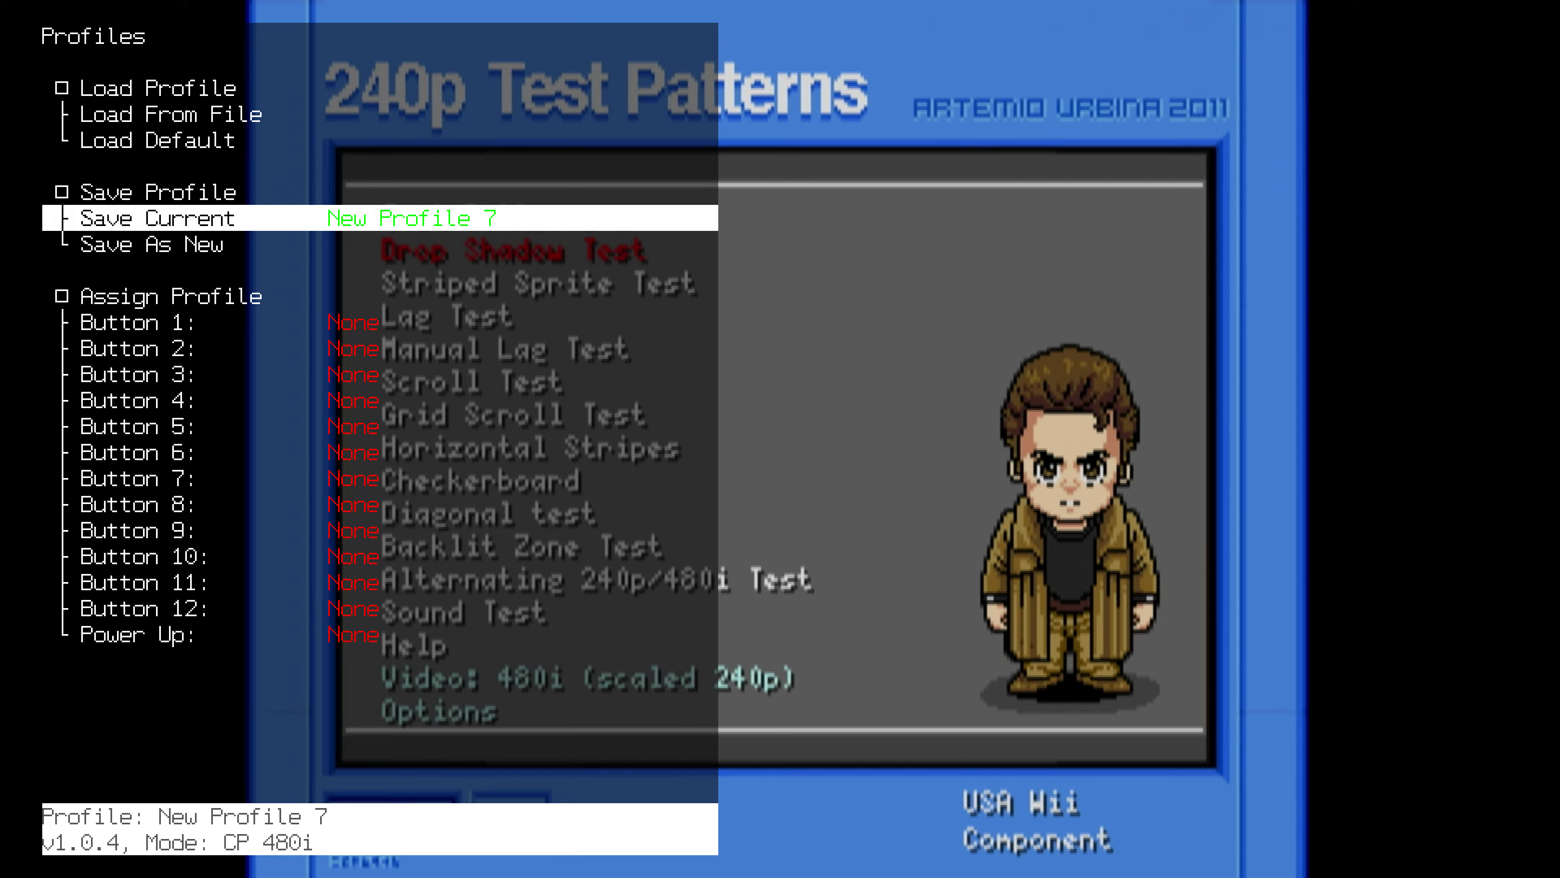
key("Down")
key("Down")
key("Down")
key("Down")
key("Down")
key("Down")
key("Down")
key("Down")
key("Down")
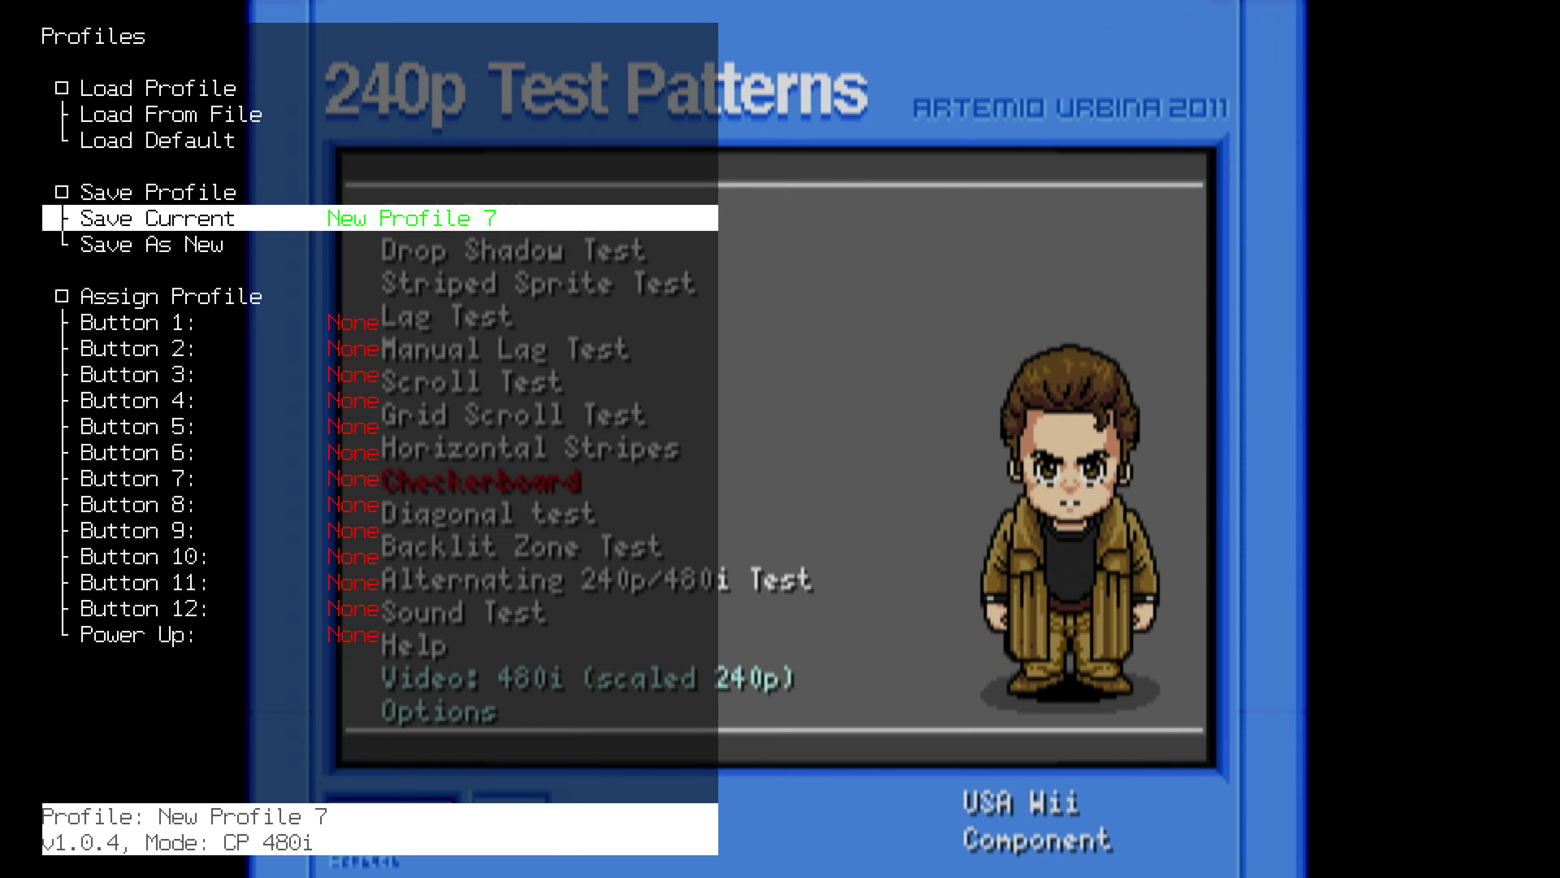
key("Up")
key("Up")
key("Up")
key("Up")
key("Up")
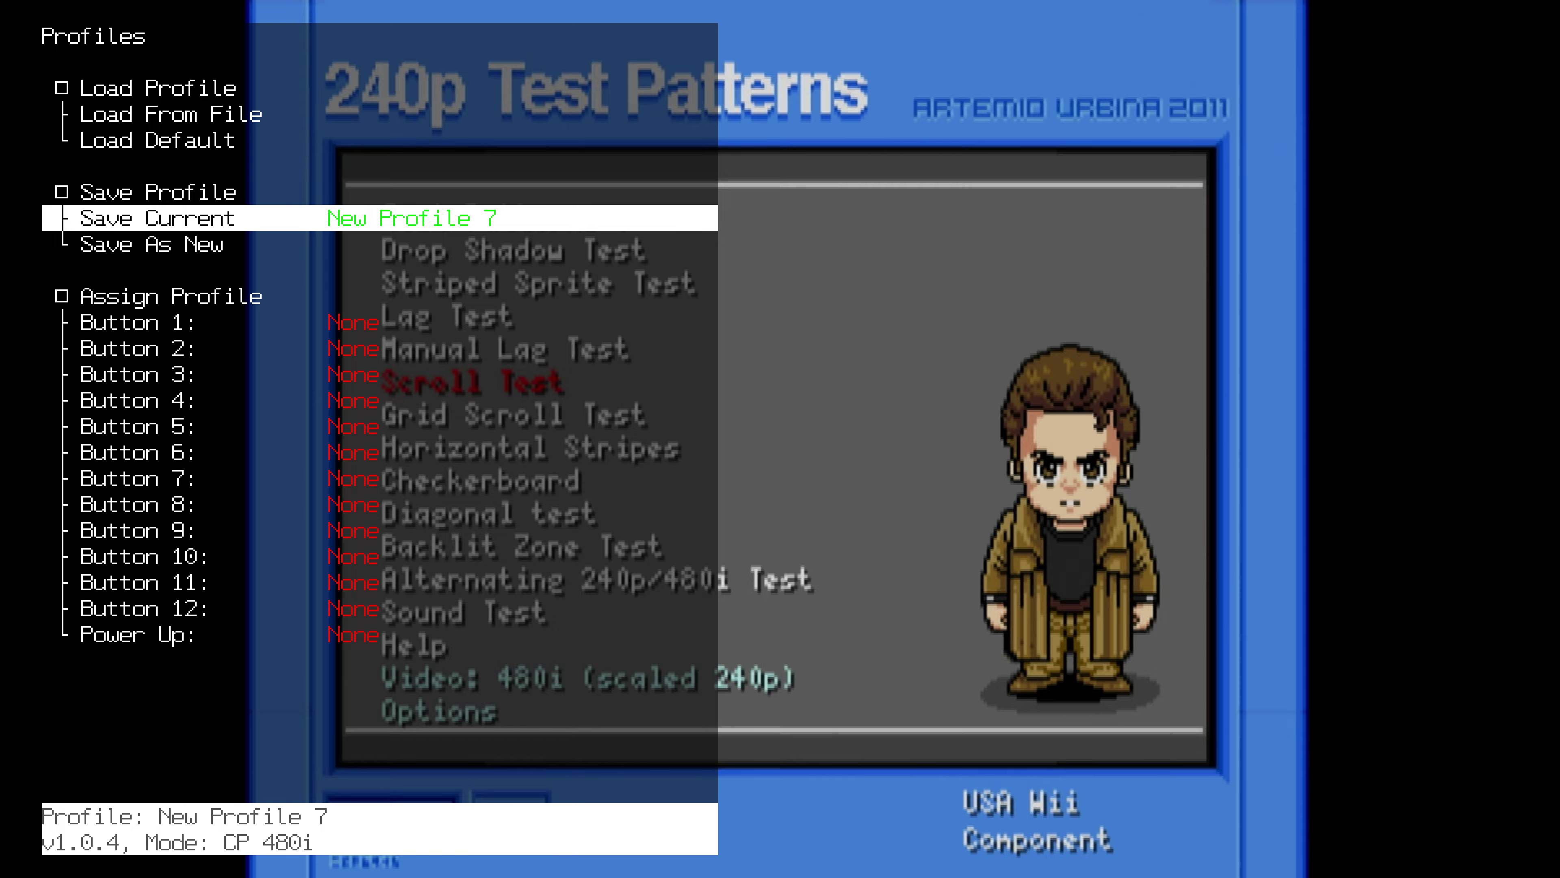
Close the profiles overlay and show the Grid test pattern under Scaling/Crop Setup
key("Escape")
key("Up")
key("Up")
key("Up")
key("Up")
key("Up")
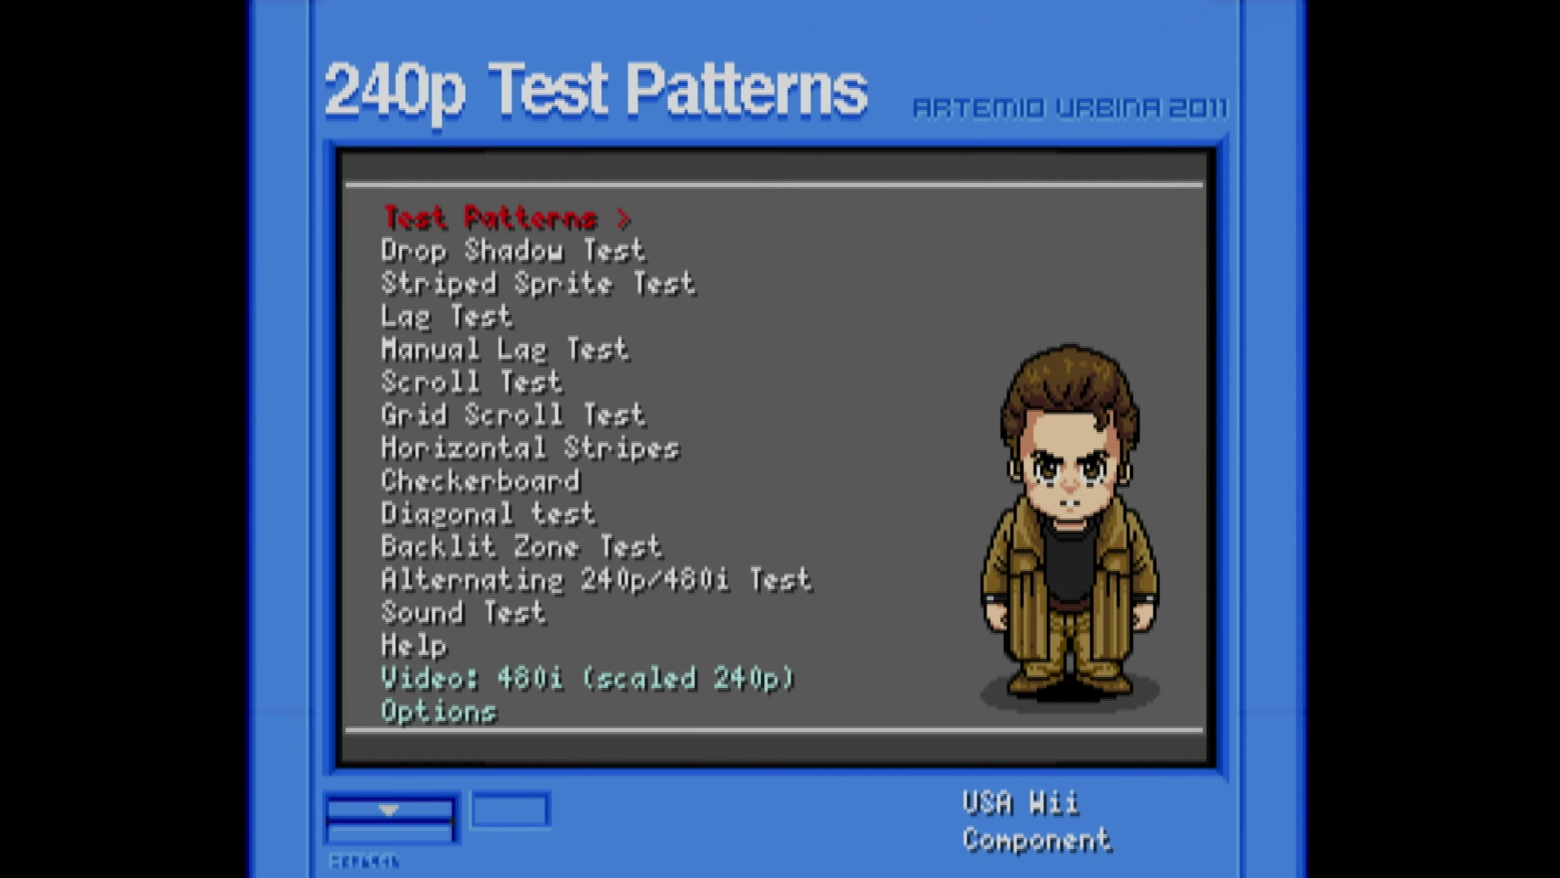
key("Return")
key("Down")
key("Down")
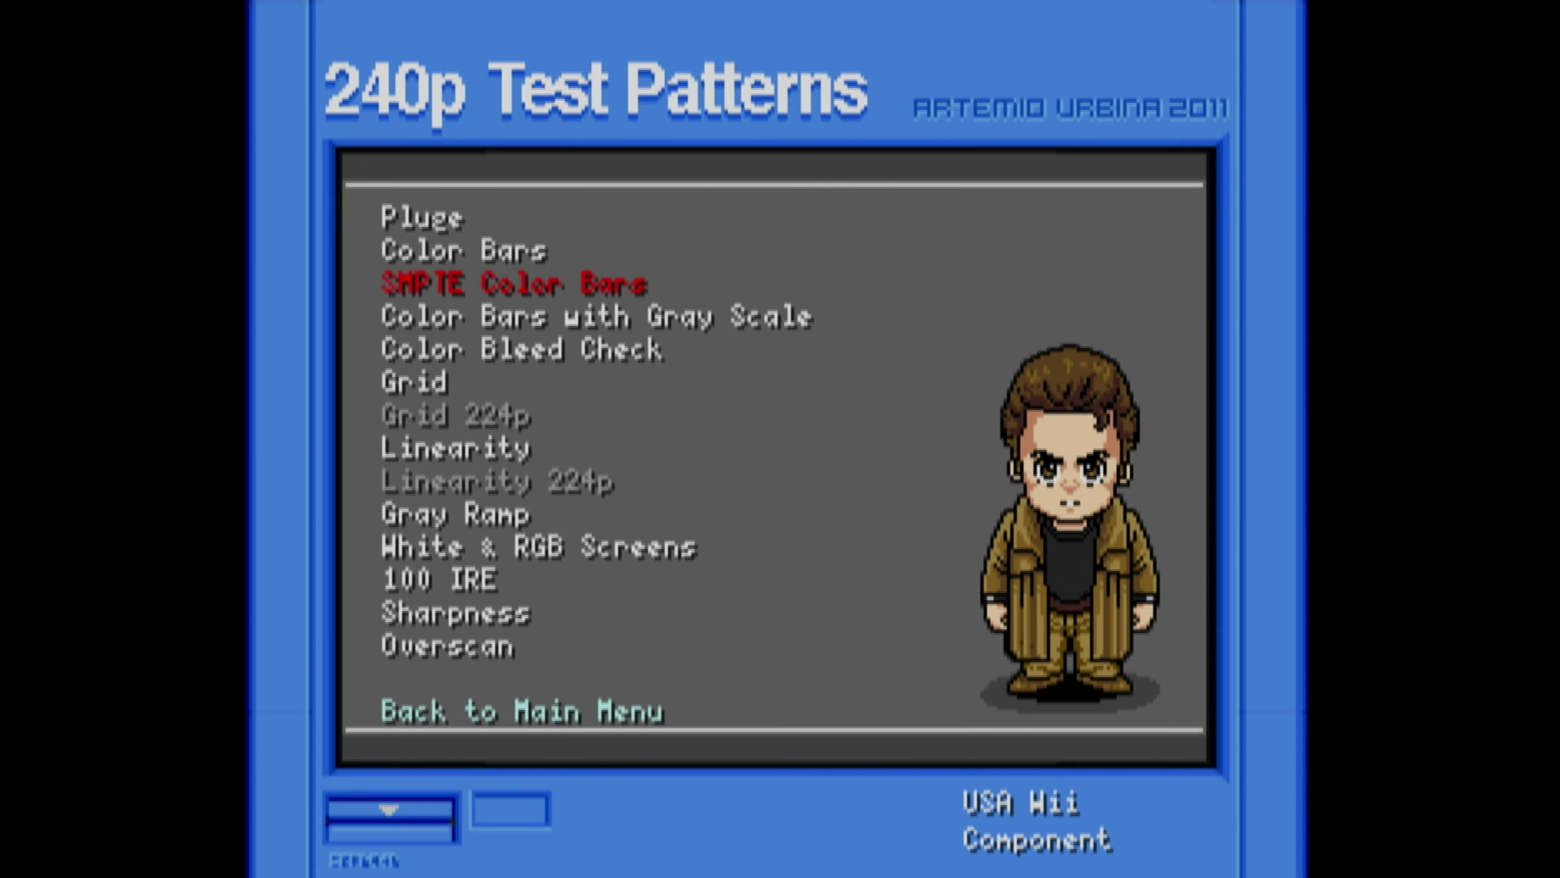
key("Down")
key("Down")
key("Down")
key("Return")
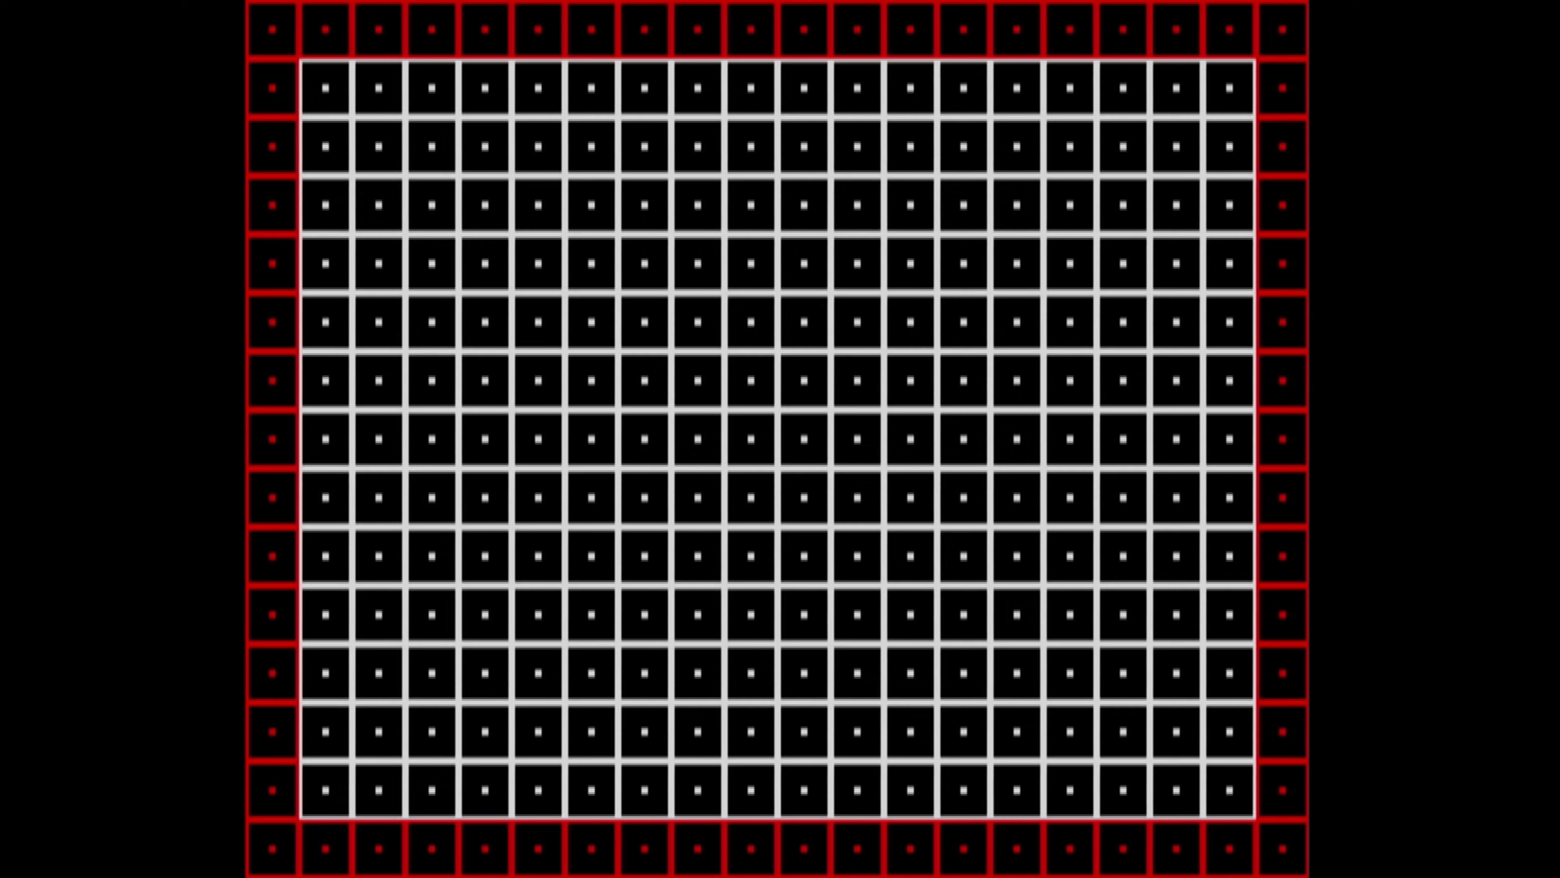
key("Return")
Set 1:1 (Sq. Pixel) aspect, Proportional scaling and a 5.000x vertical factor (480->2400)
key("Down")
key("Down")
key("Down")
key("Down")
key("Down")
key("Down")
key("Down")
key("Down")
key("Down")
key("Down")
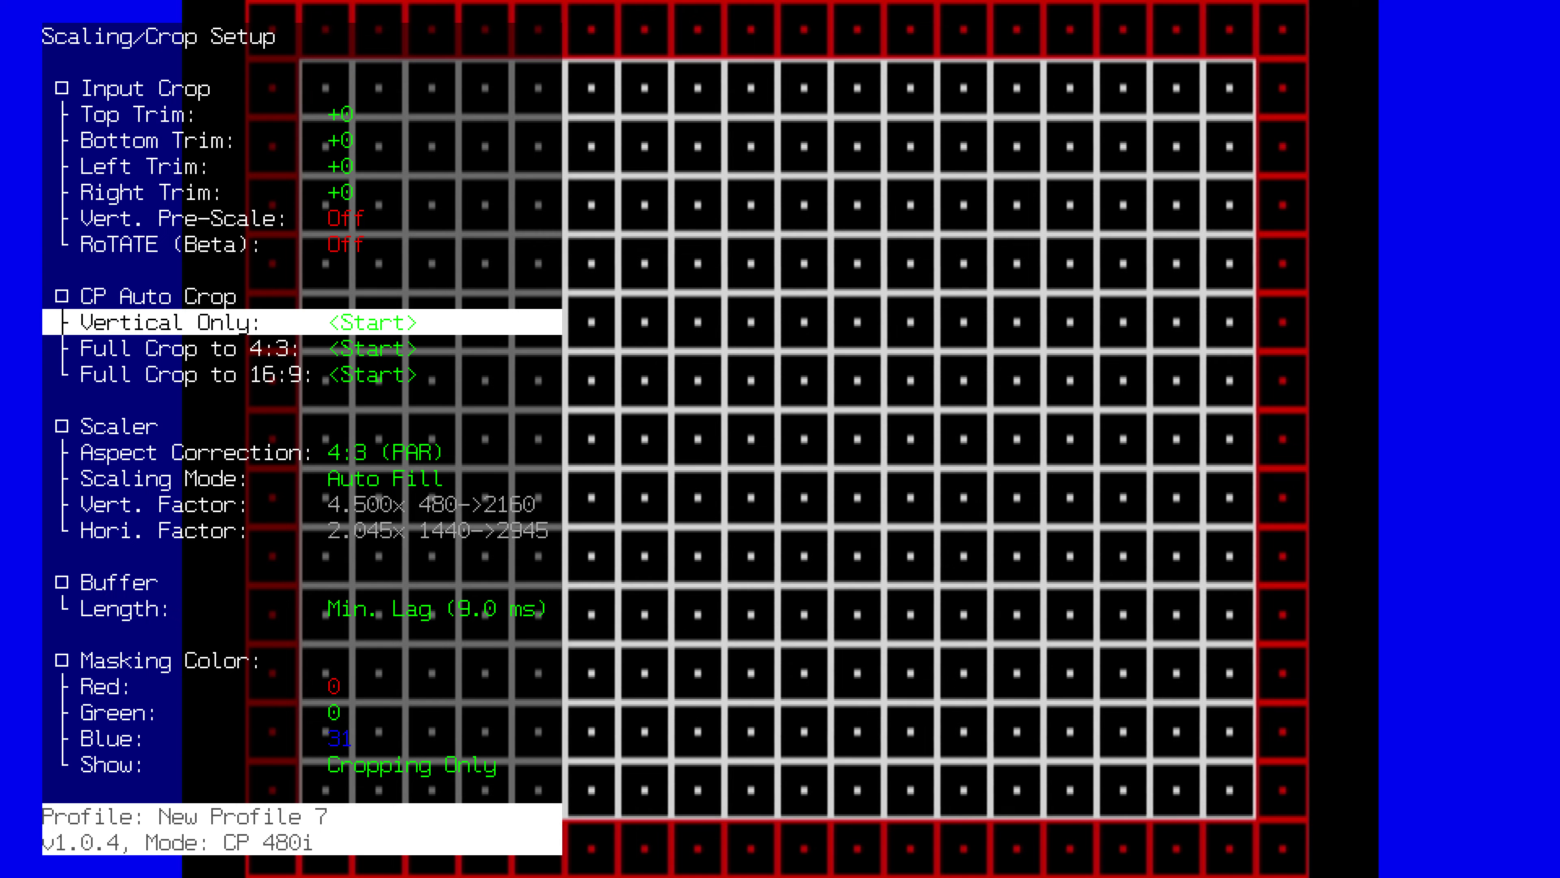
key("Up")
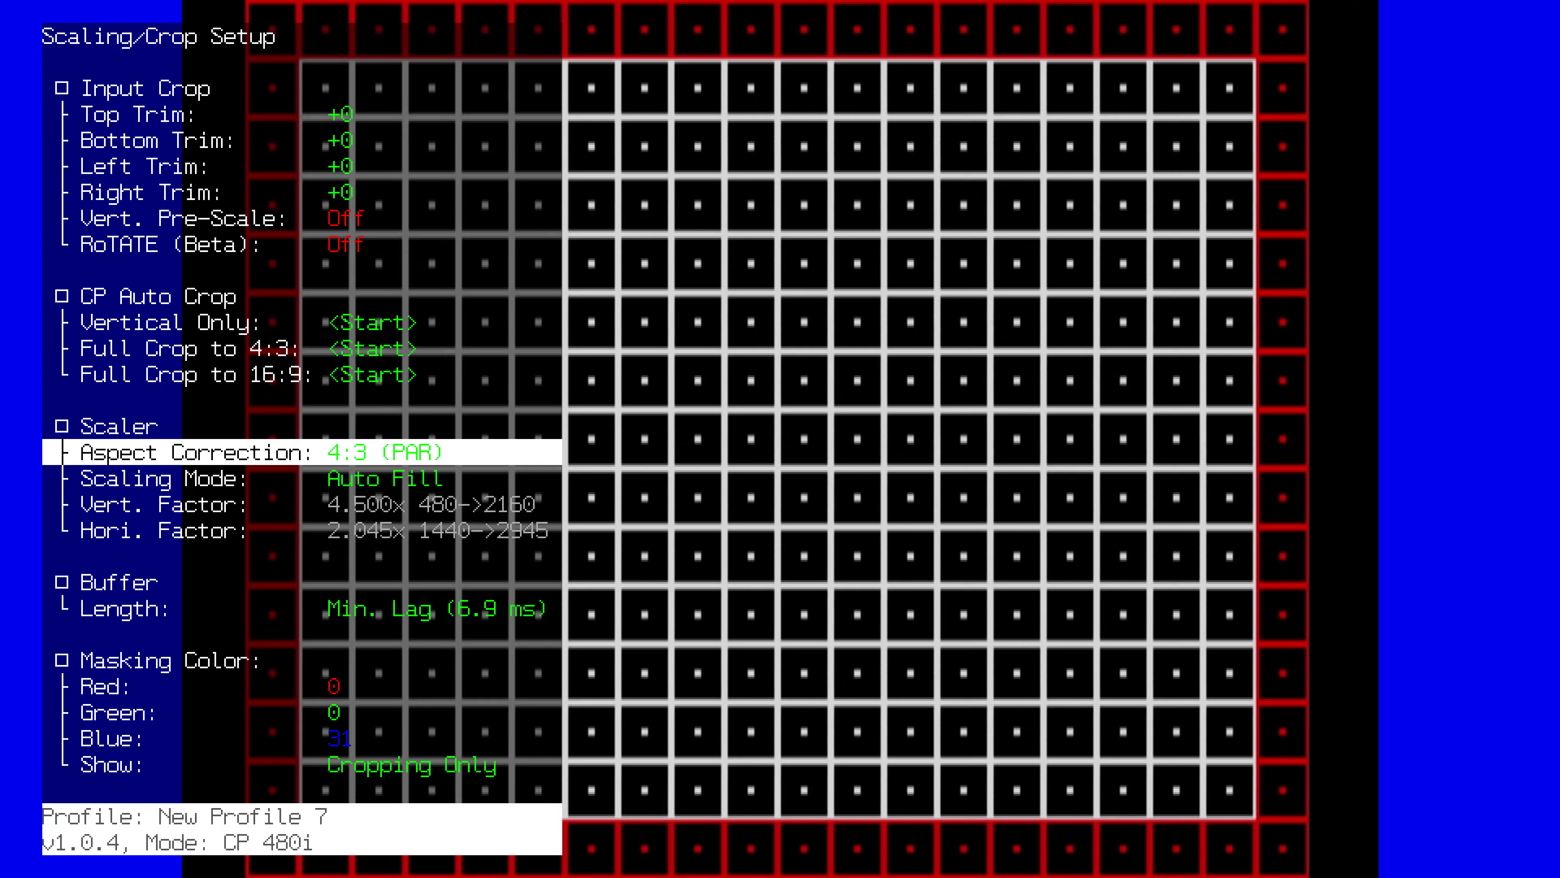
key("Right")
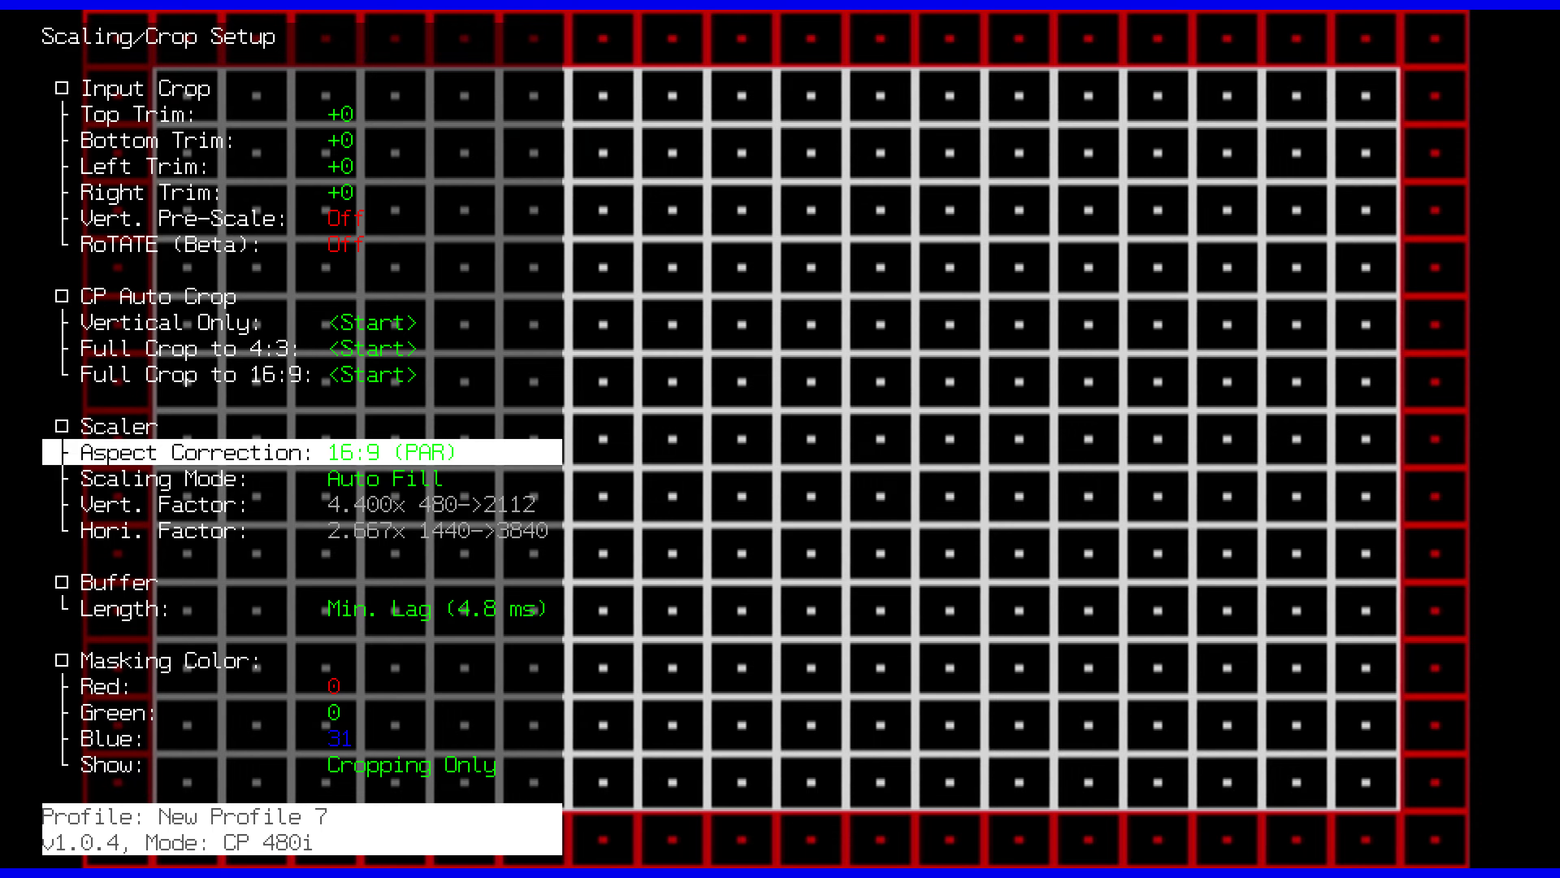
key("Right")
key("Down")
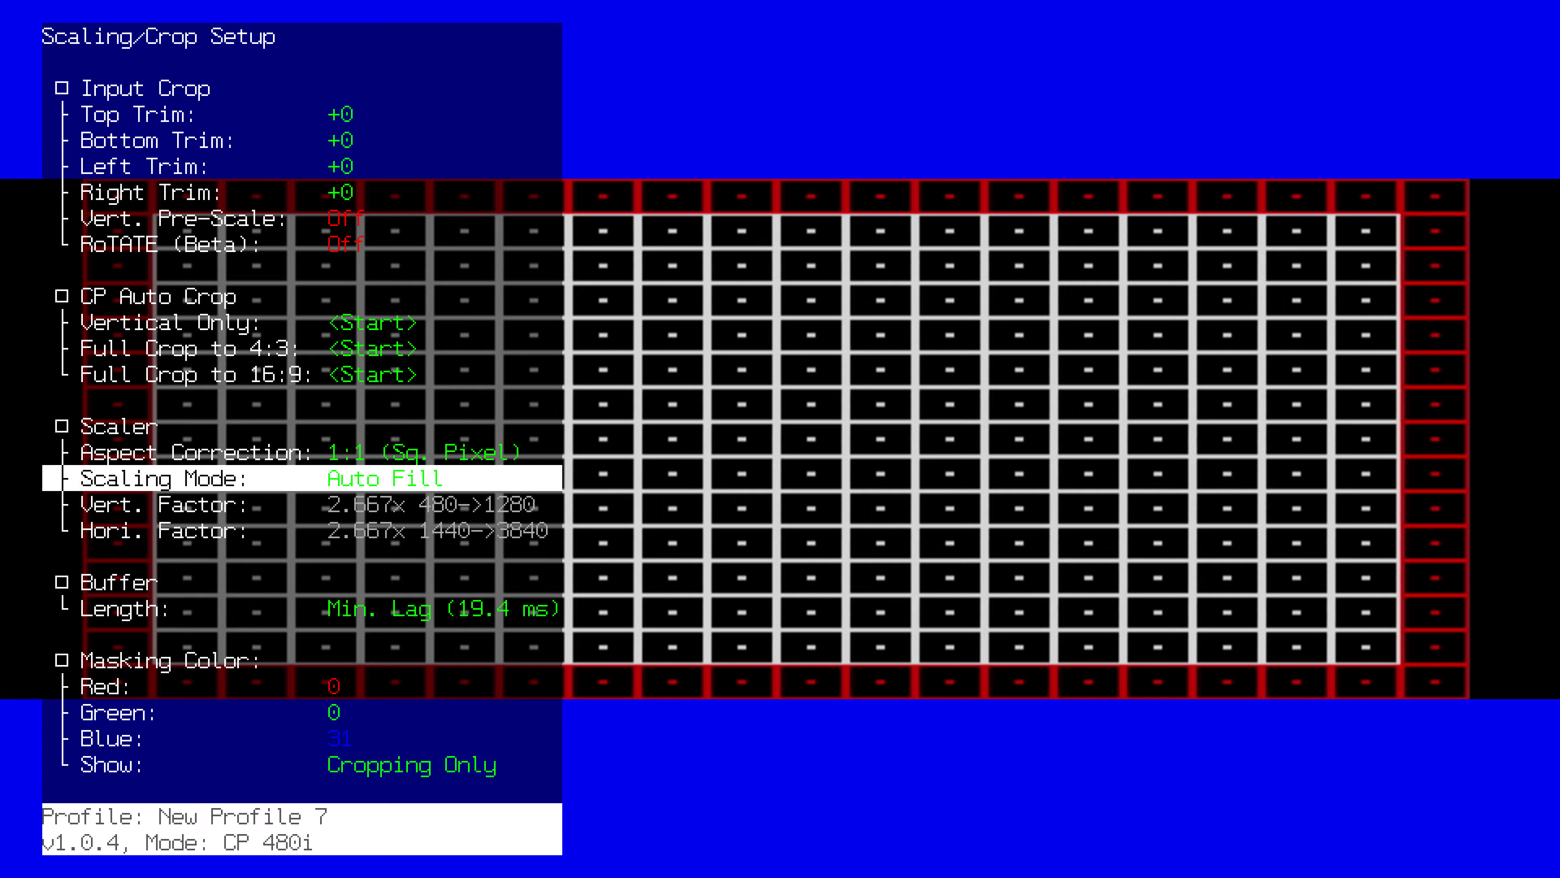
key("Right")
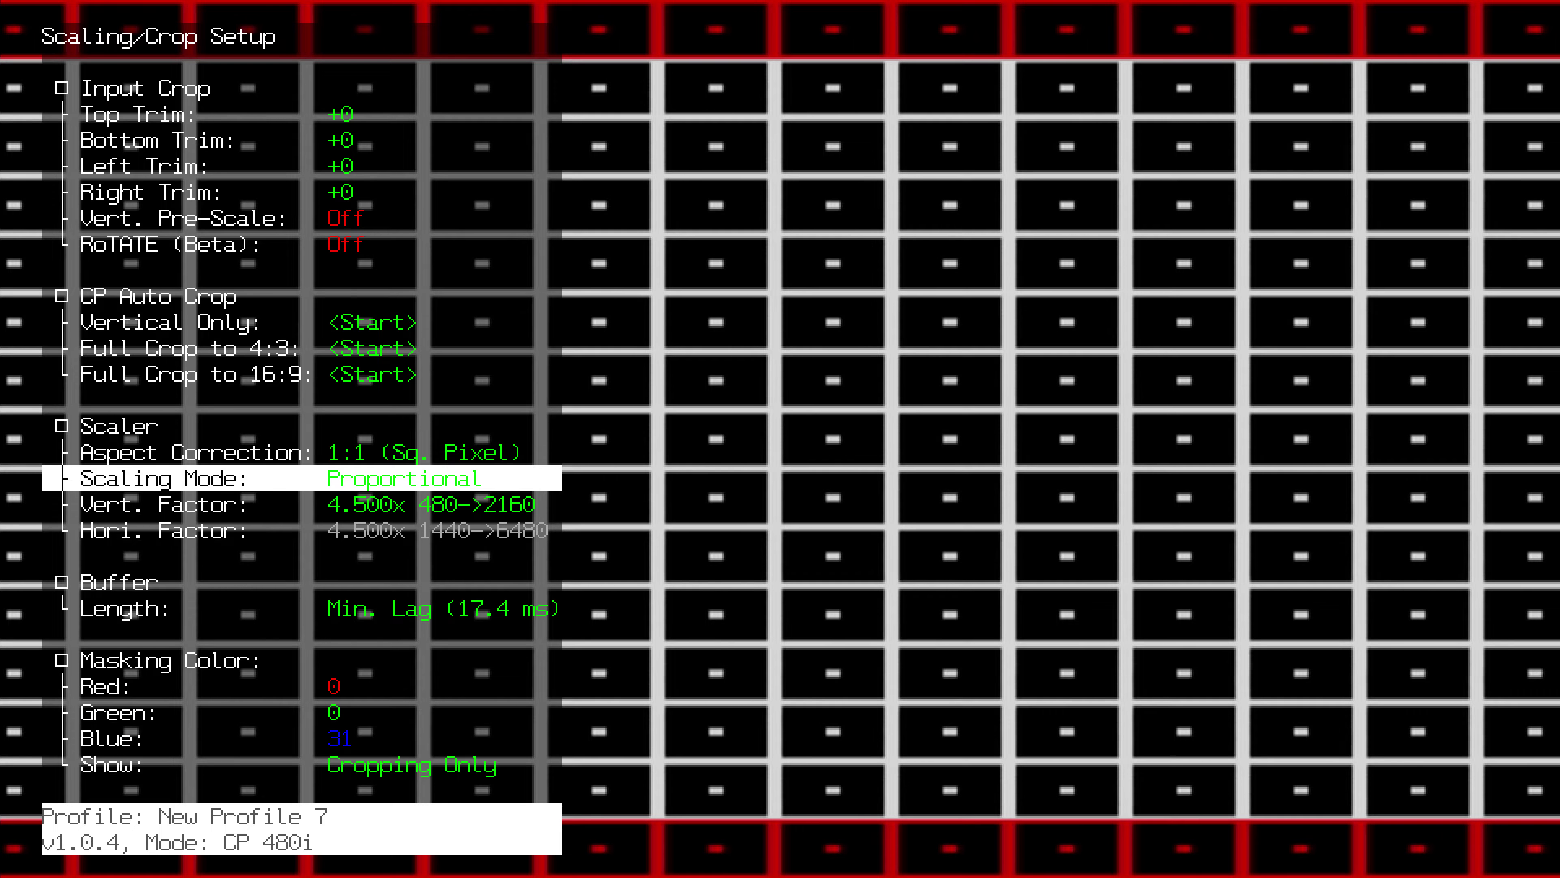
key("Down")
key("Right")
key("Right")
key("Right")
key("Right")
key("Right")
key("Right")
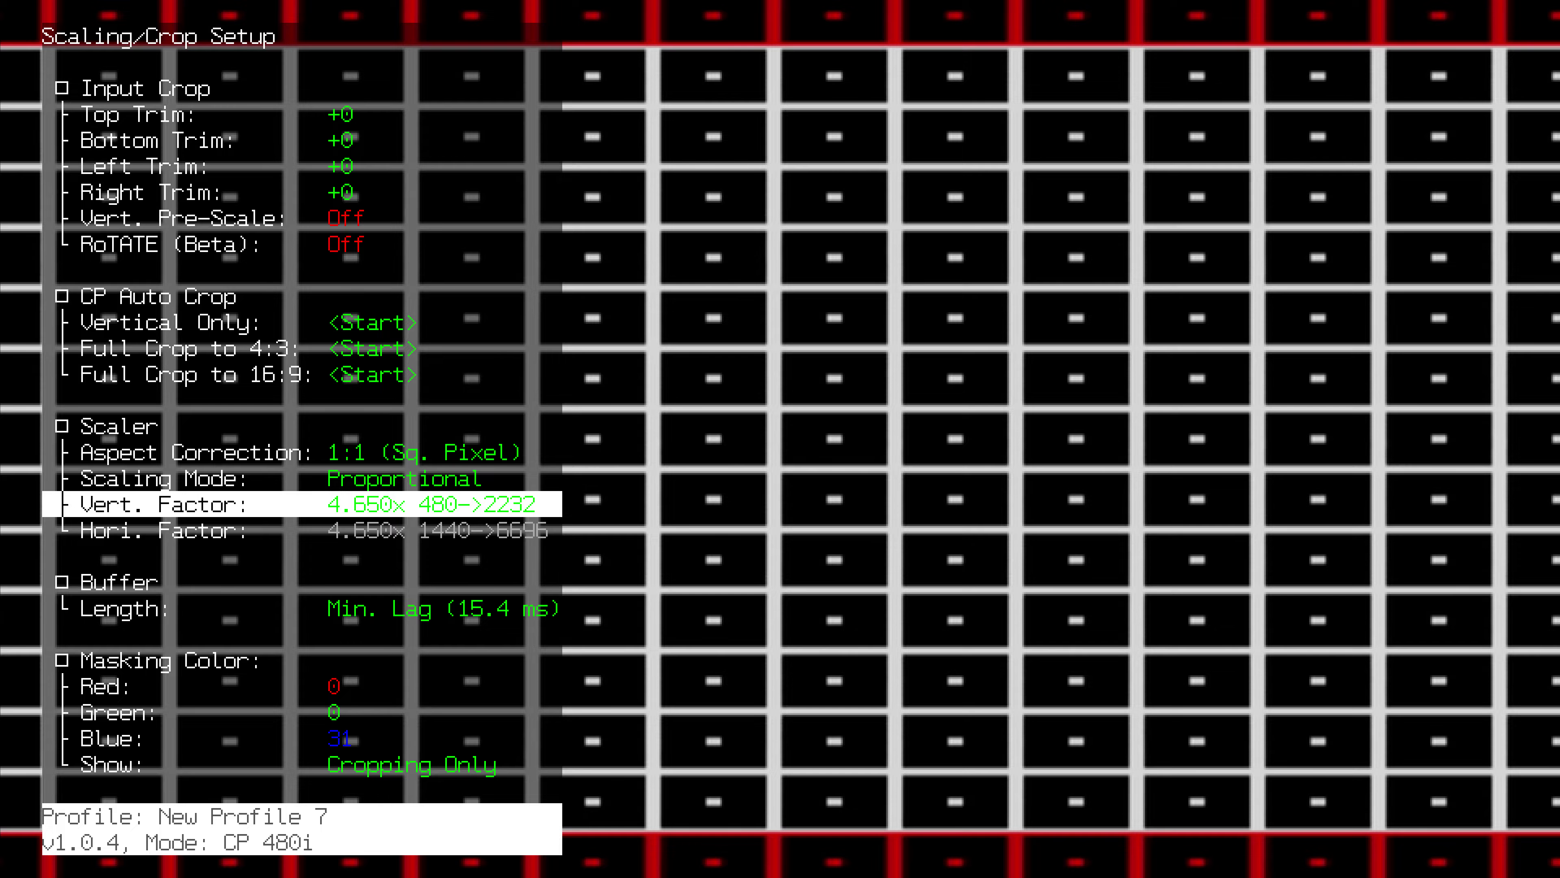
key("Right")
key("Right")
key("Right")
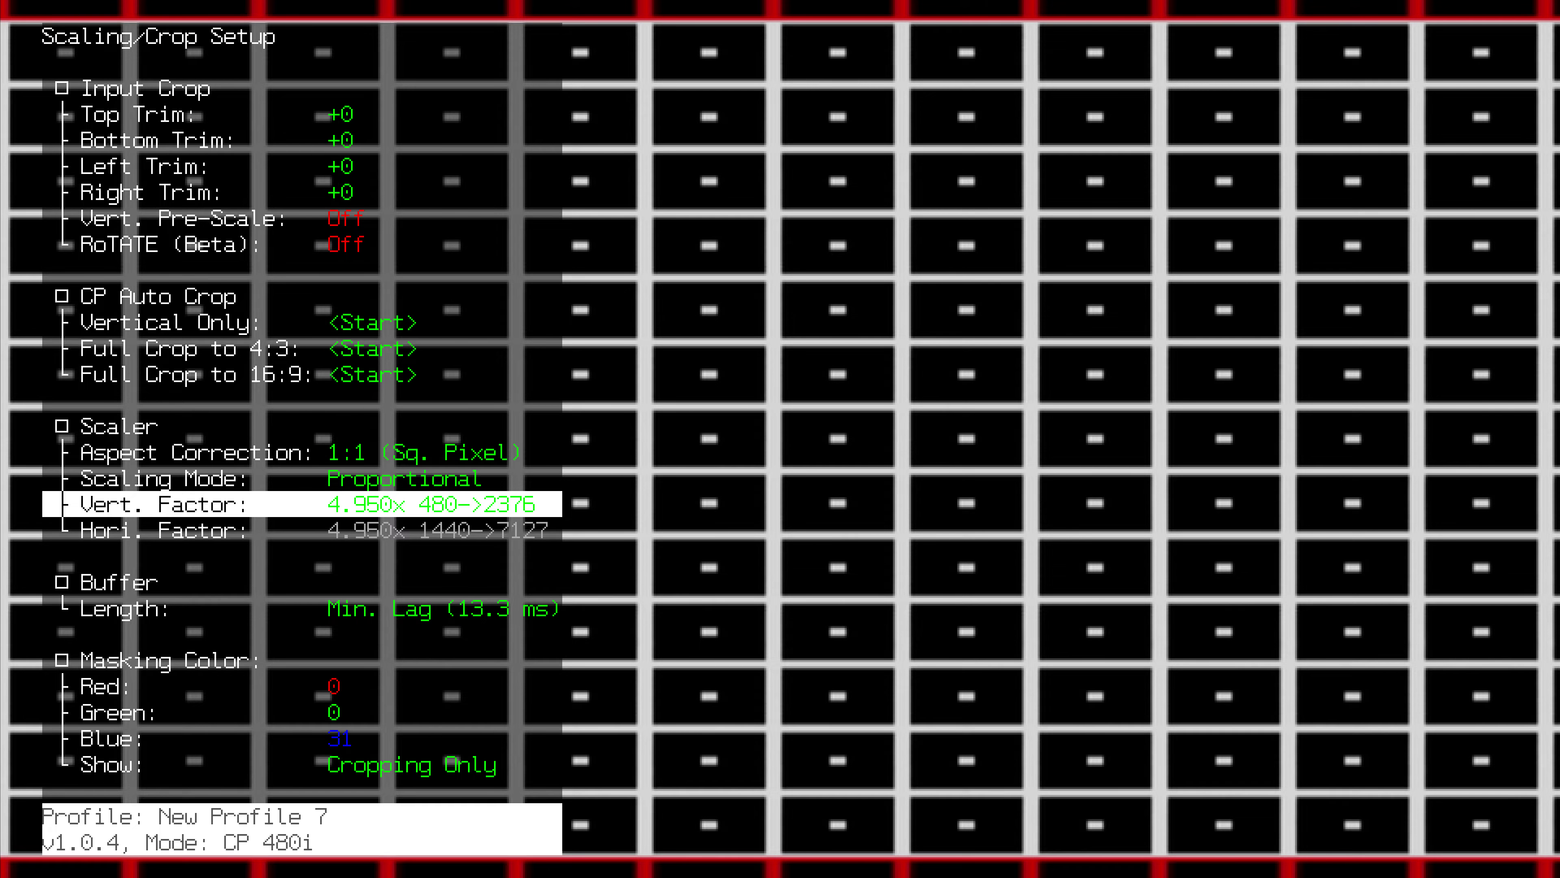
key("Right")
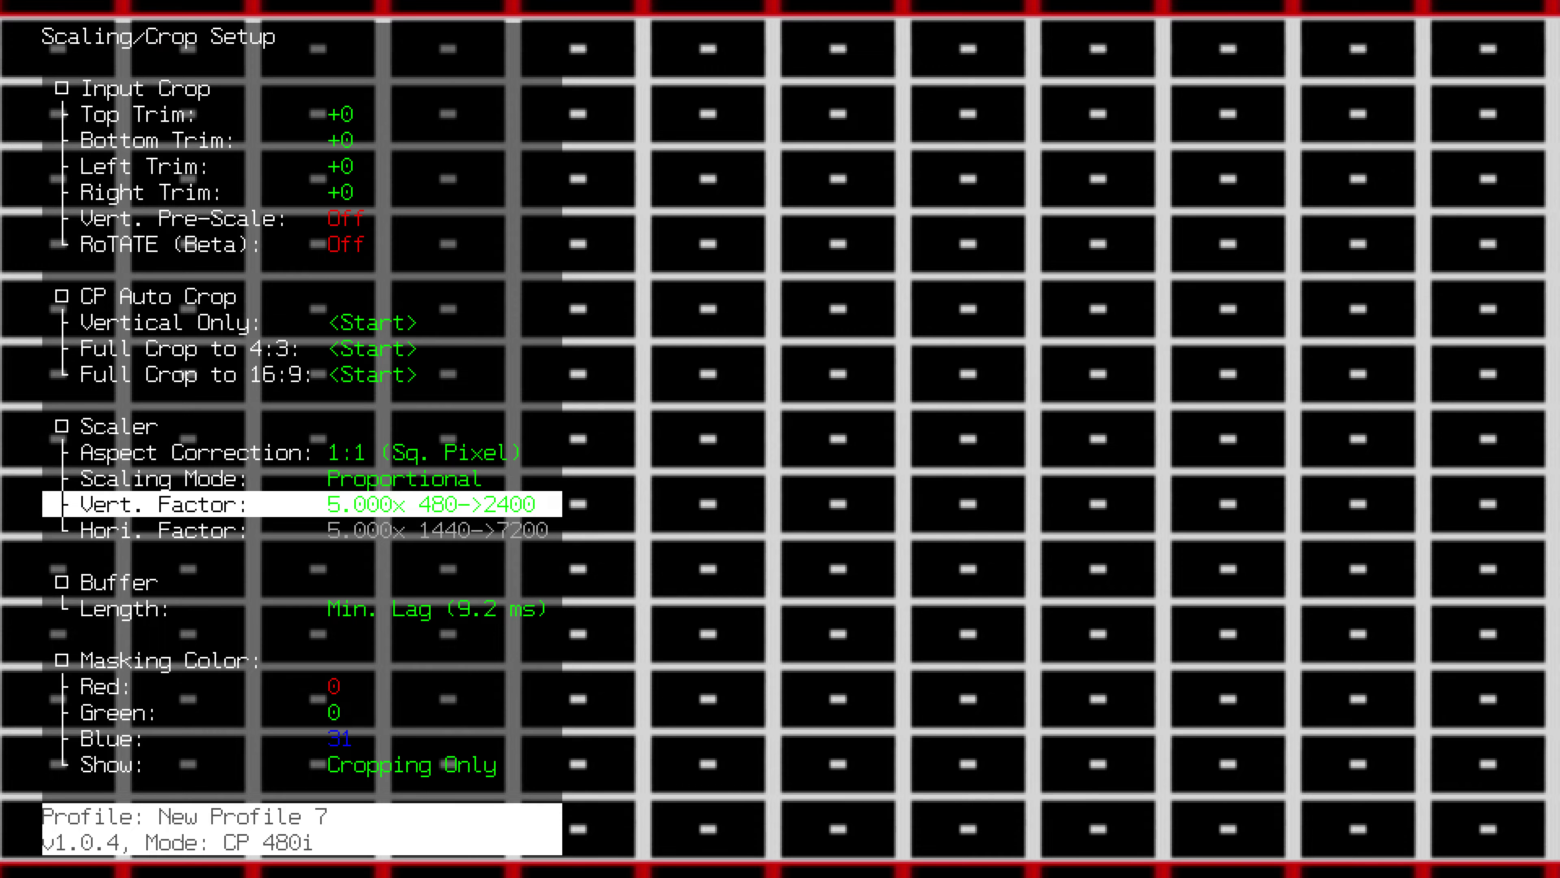
key("a")
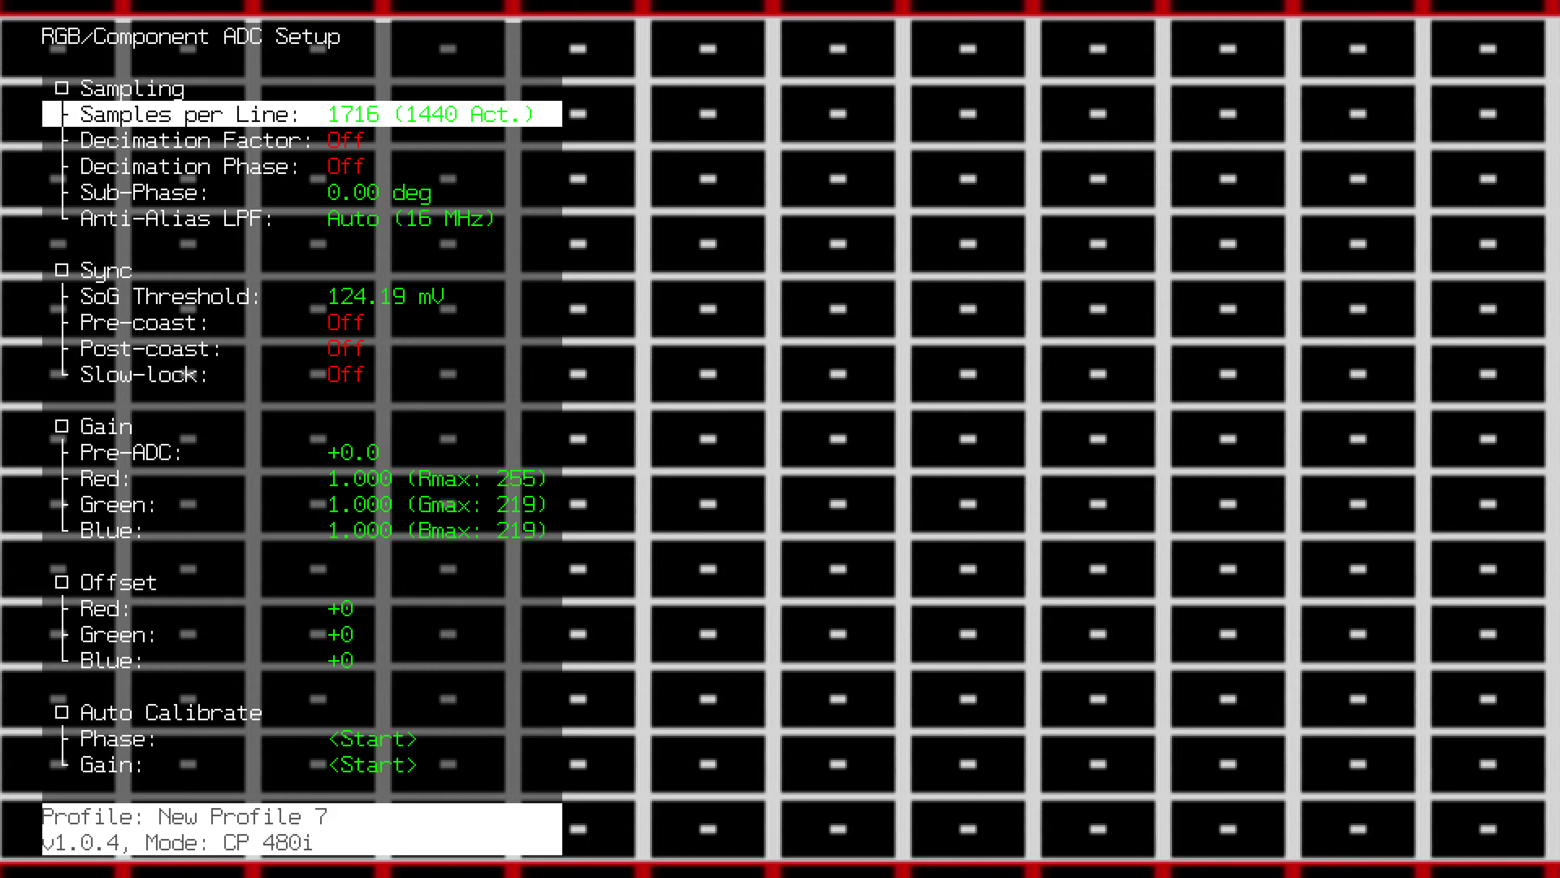
Set Samples per Line to 3432 (2880 active) and raise Decimation Factor to 4
key("Right")
key("Right")
key("Right")
key("Right")
key("Right")
key("Right")
key("Right")
key("Right")
key("Right")
key("Right")
key("Right")
key("Right")
key("Right")
key("Right")
key("Right")
key("Right")
key("Right")
key("Right")
key("Right")
key("Right")
key("Right")
key("Right")
key("Right")
key("Right")
key("Right")
key("Right")
key("Right")
key("Right")
key("Right")
key("Right")
key("Right")
key("Right")
key("Right")
key("Right")
key("Right")
key("Right")
key("Right")
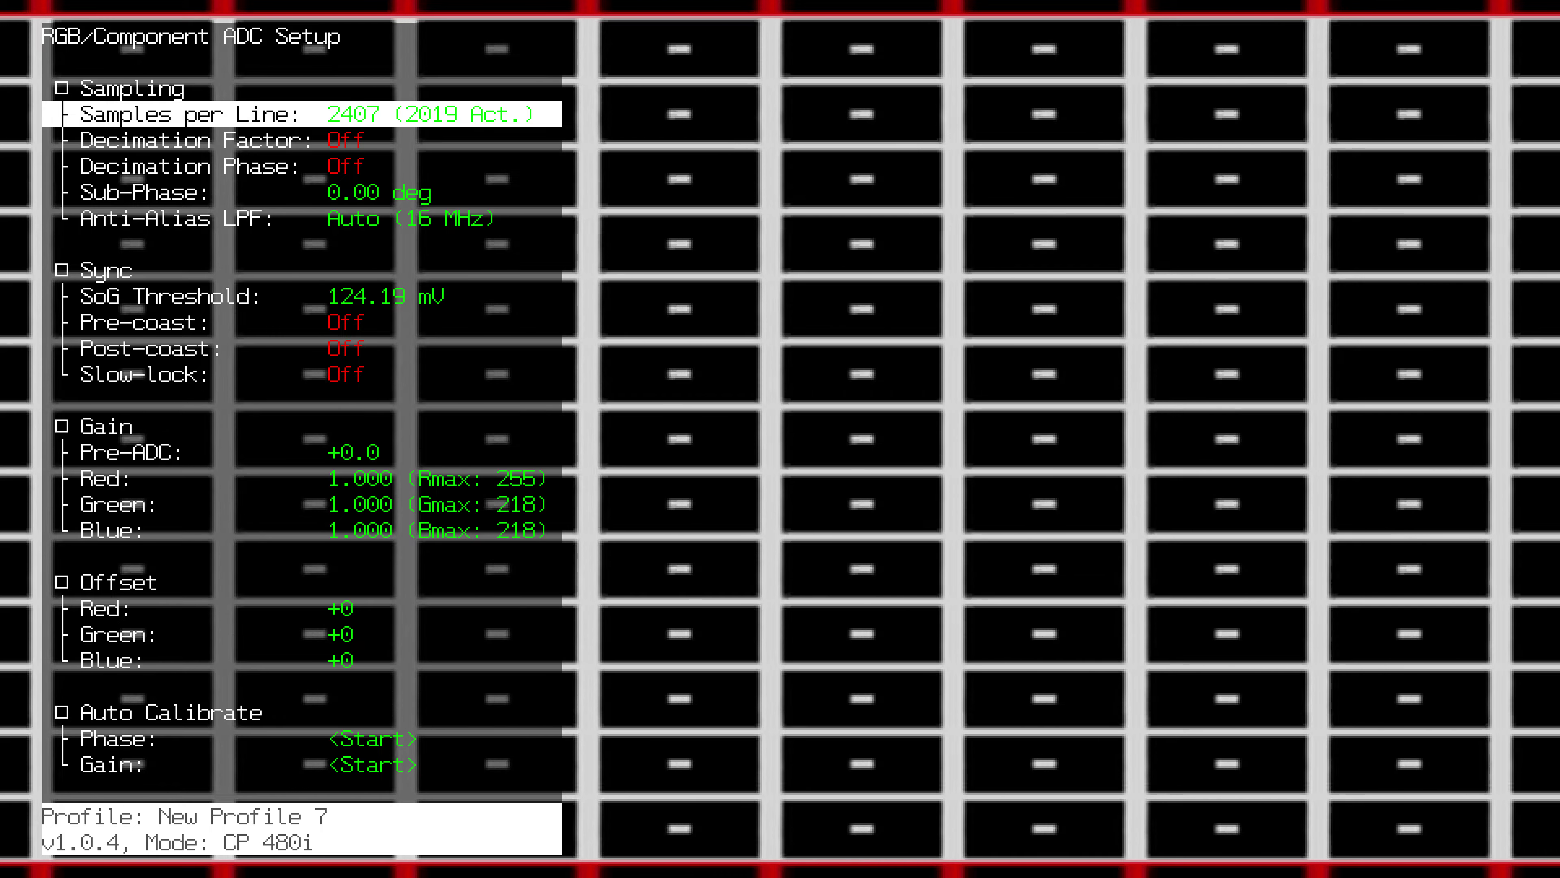
key("Right")
key("Right")
key("Right")
key("Right")
key("Right")
key("Right")
key("Right")
key("Right")
key("Right")
key("Right")
key("Right")
key("Right")
key("Right")
key("Right")
key("Right")
key("Right")
key("Right")
key("Right")
key("Right")
key("Right")
key("Right")
key("Right")
key("Right")
key("Right")
key("Right")
key("Right")
key("Right")
key("Right")
key("Right")
key("Right")
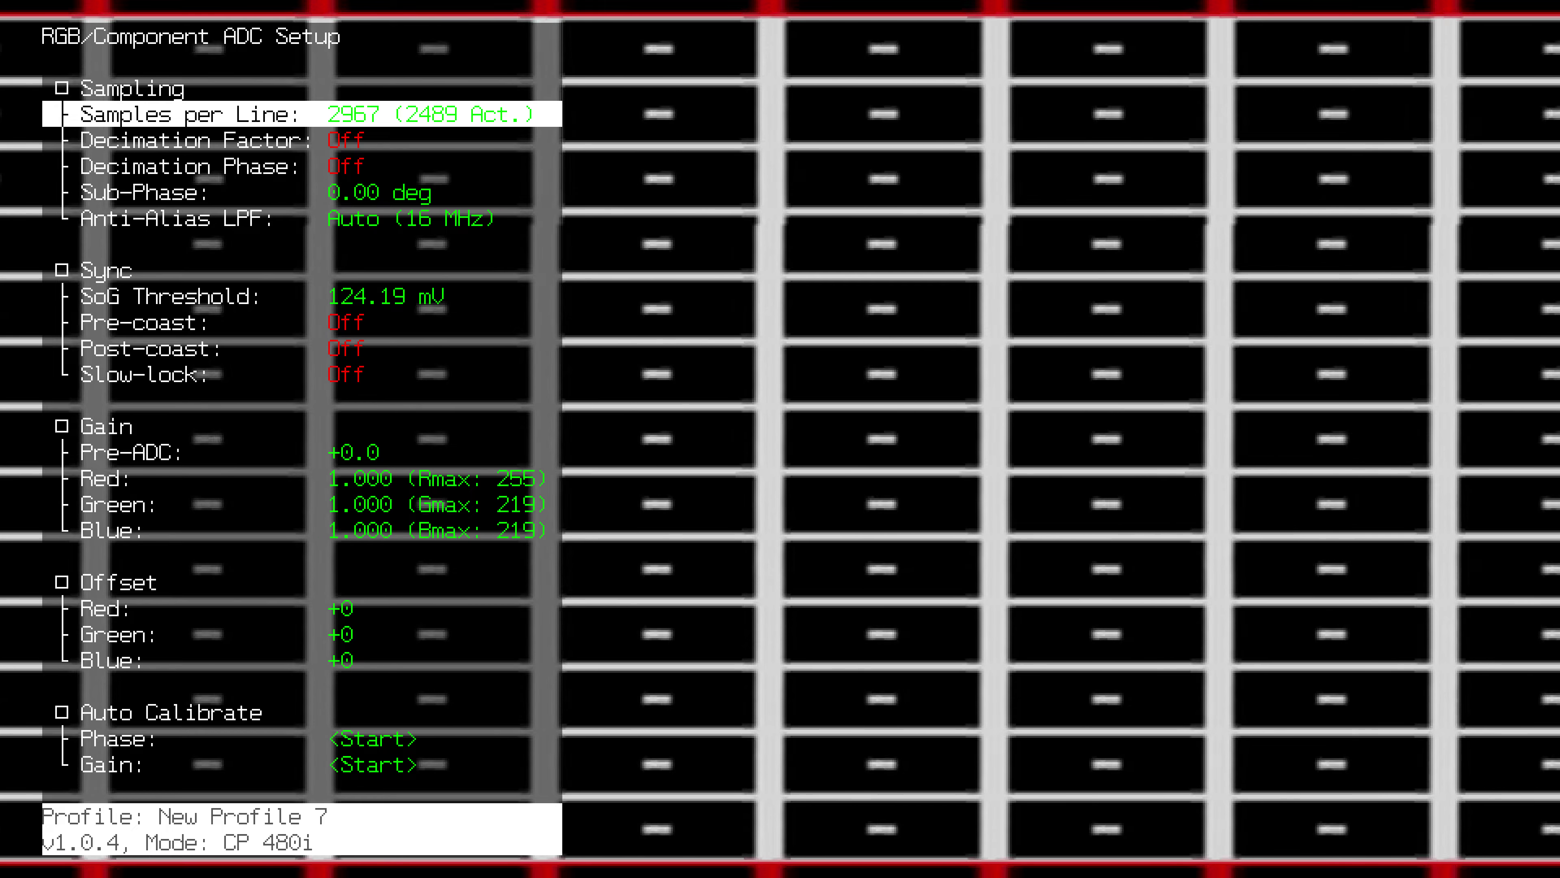
key("Right")
key("Right")
key("Right")
key("Right")
key("Right")
key("Right")
key("Right")
key("Right")
key("Right")
key("Right")
key("Right")
key("Right")
key("Right")
key("Right")
key("Right")
key("Right")
key("Right")
key("Right")
key("Right")
key("Right")
key("Right")
key("Right")
key("Right")
key("Right")
key("Right")
key("Right")
key("Right")
key("Right")
key("Left")
key("Left")
key("Left")
key("Left")
key("Left")
key("Left")
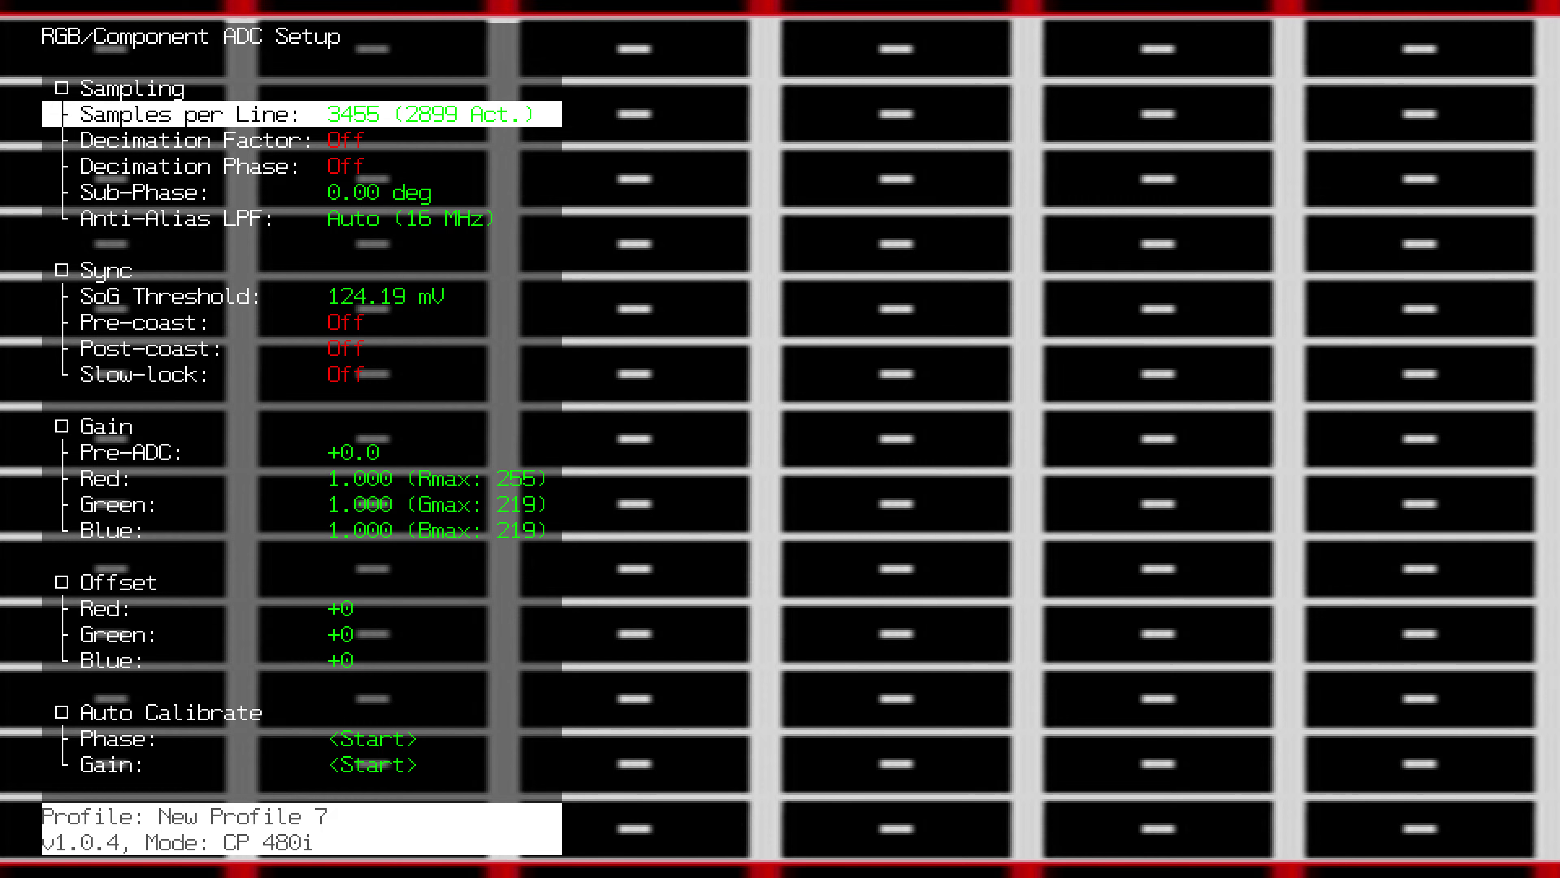
key("Left")
key("Left")
key("Left")
key("Left")
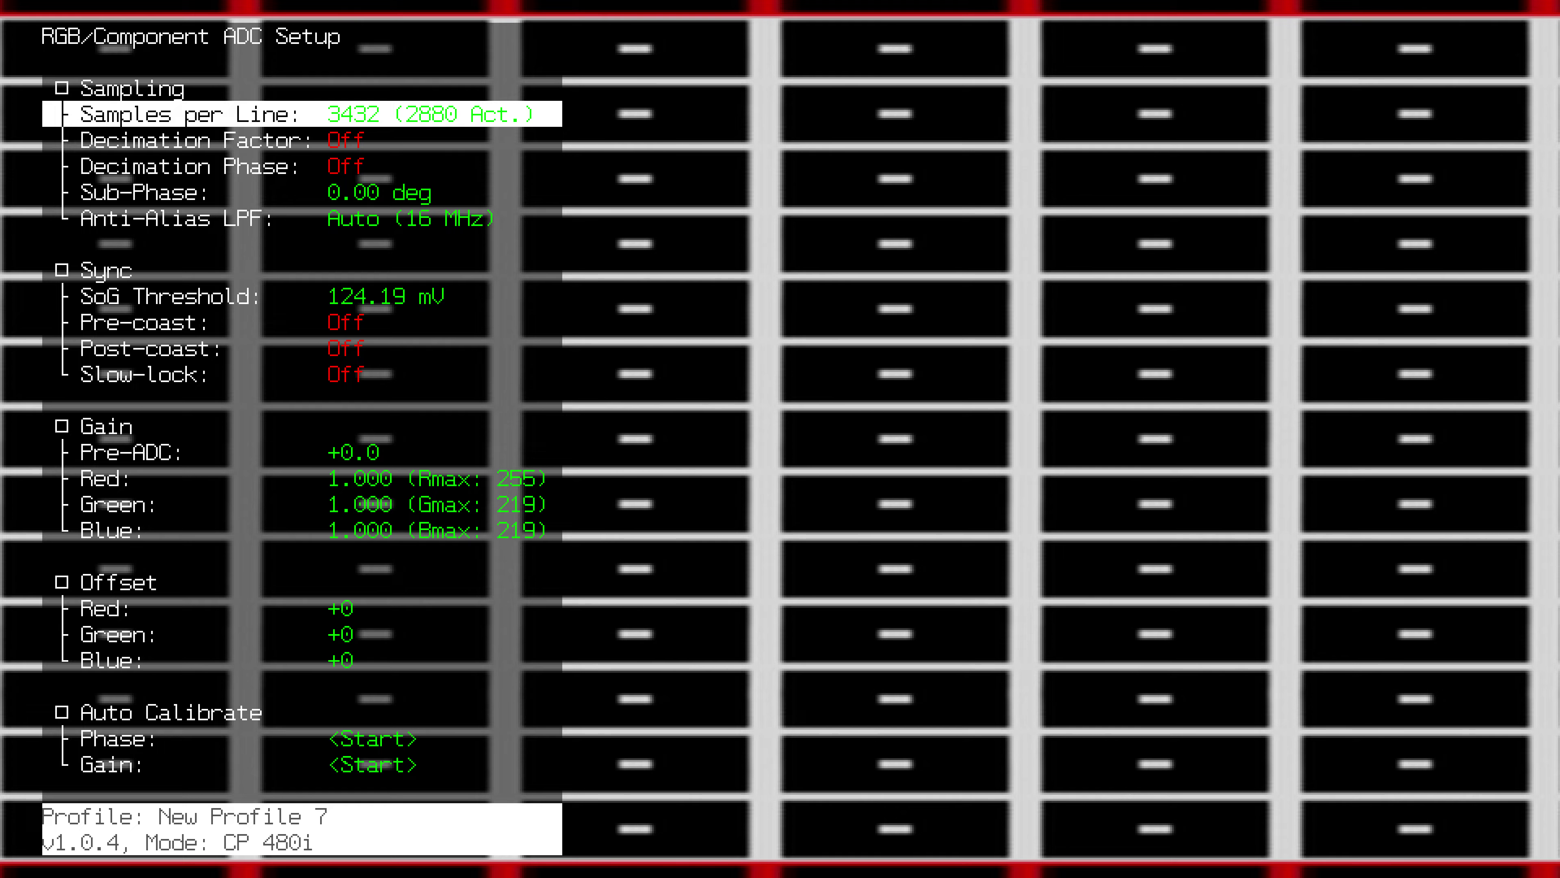
key("Down")
key("Right")
key("Right")
key("Right")
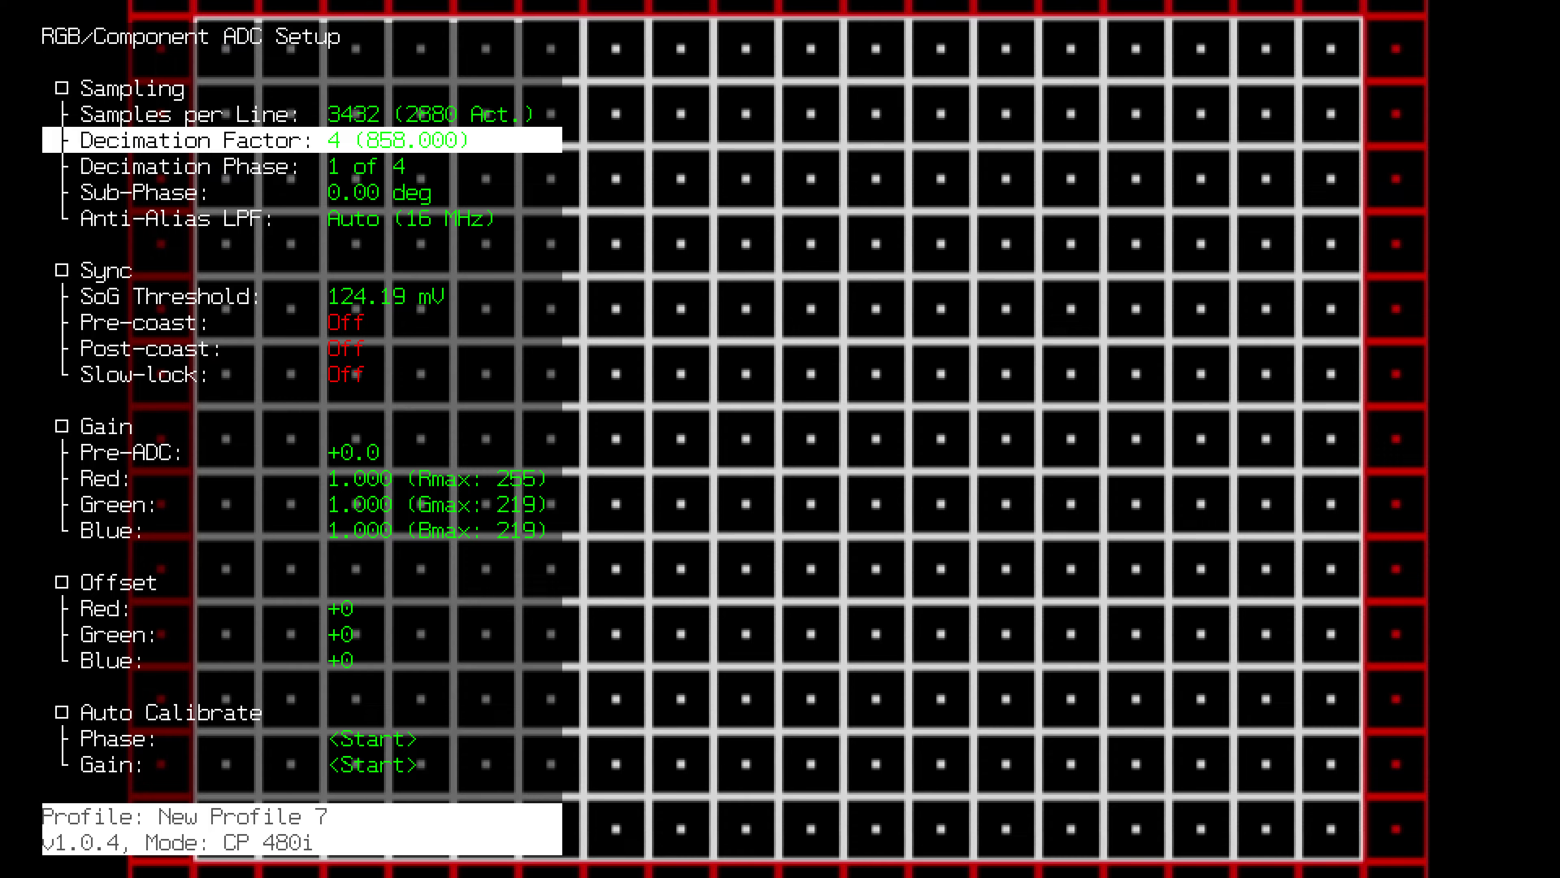
Run auto phase calibration twice, settling at 2 of 4 and 123.75 deg, then close the menu
key("Up")
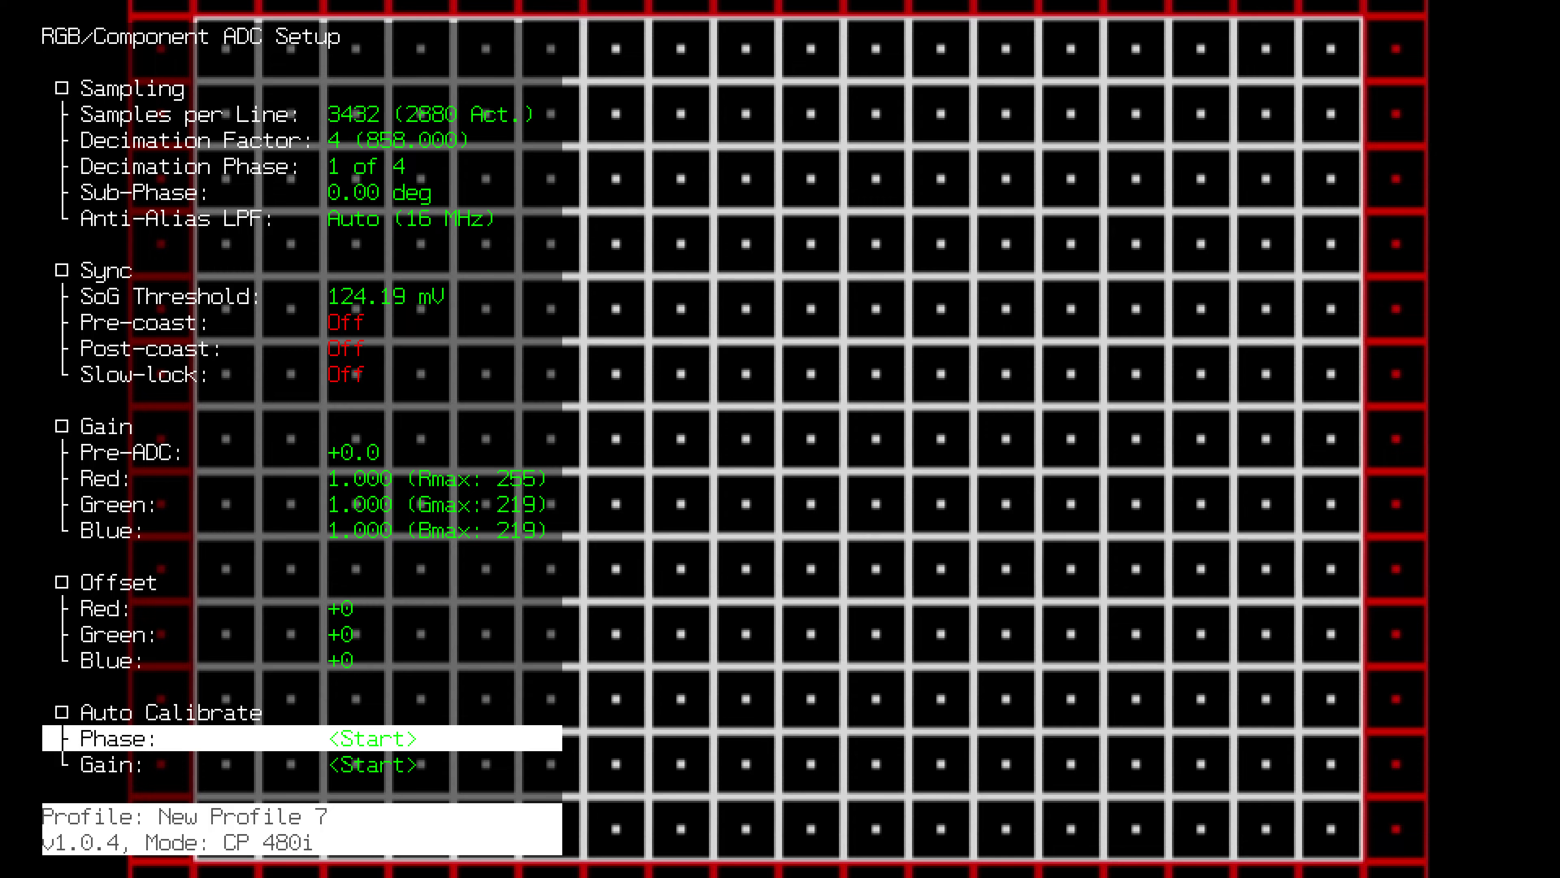
key("Return")
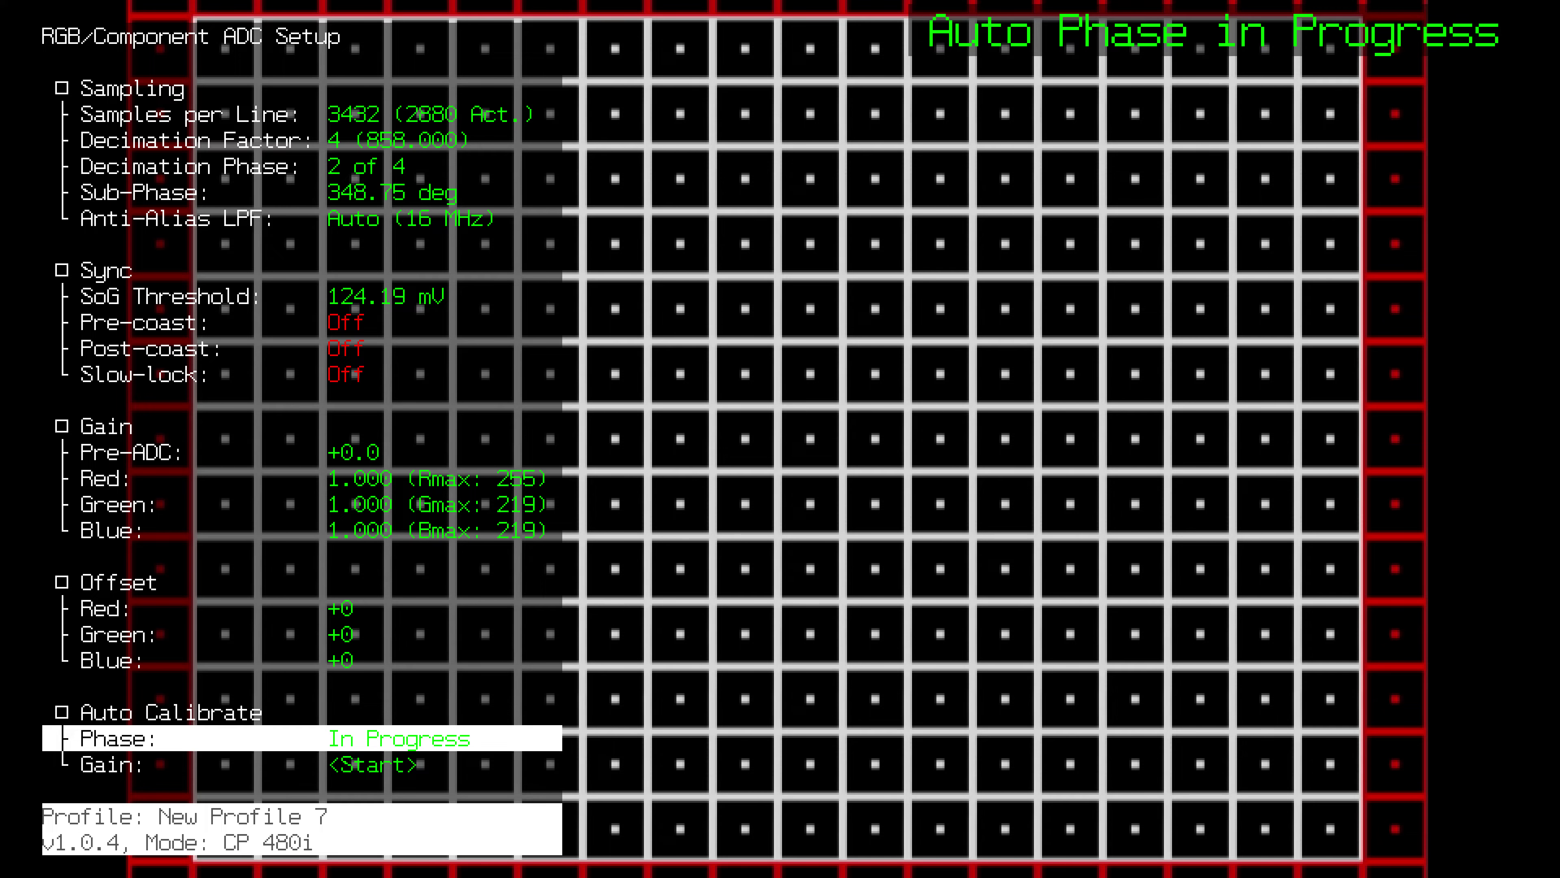
key("Return")
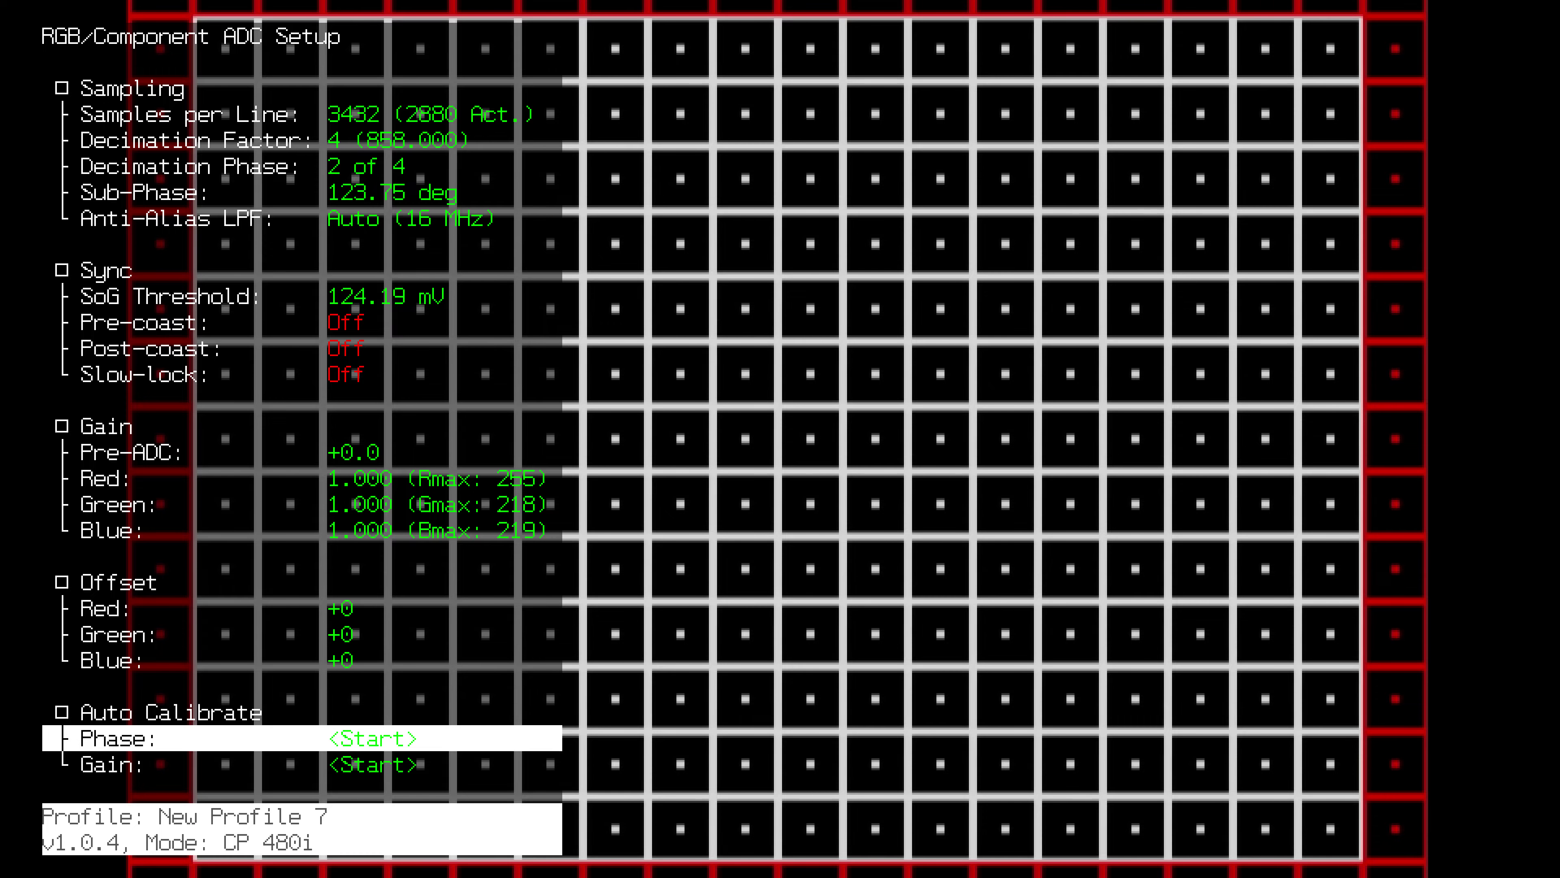
key("Escape")
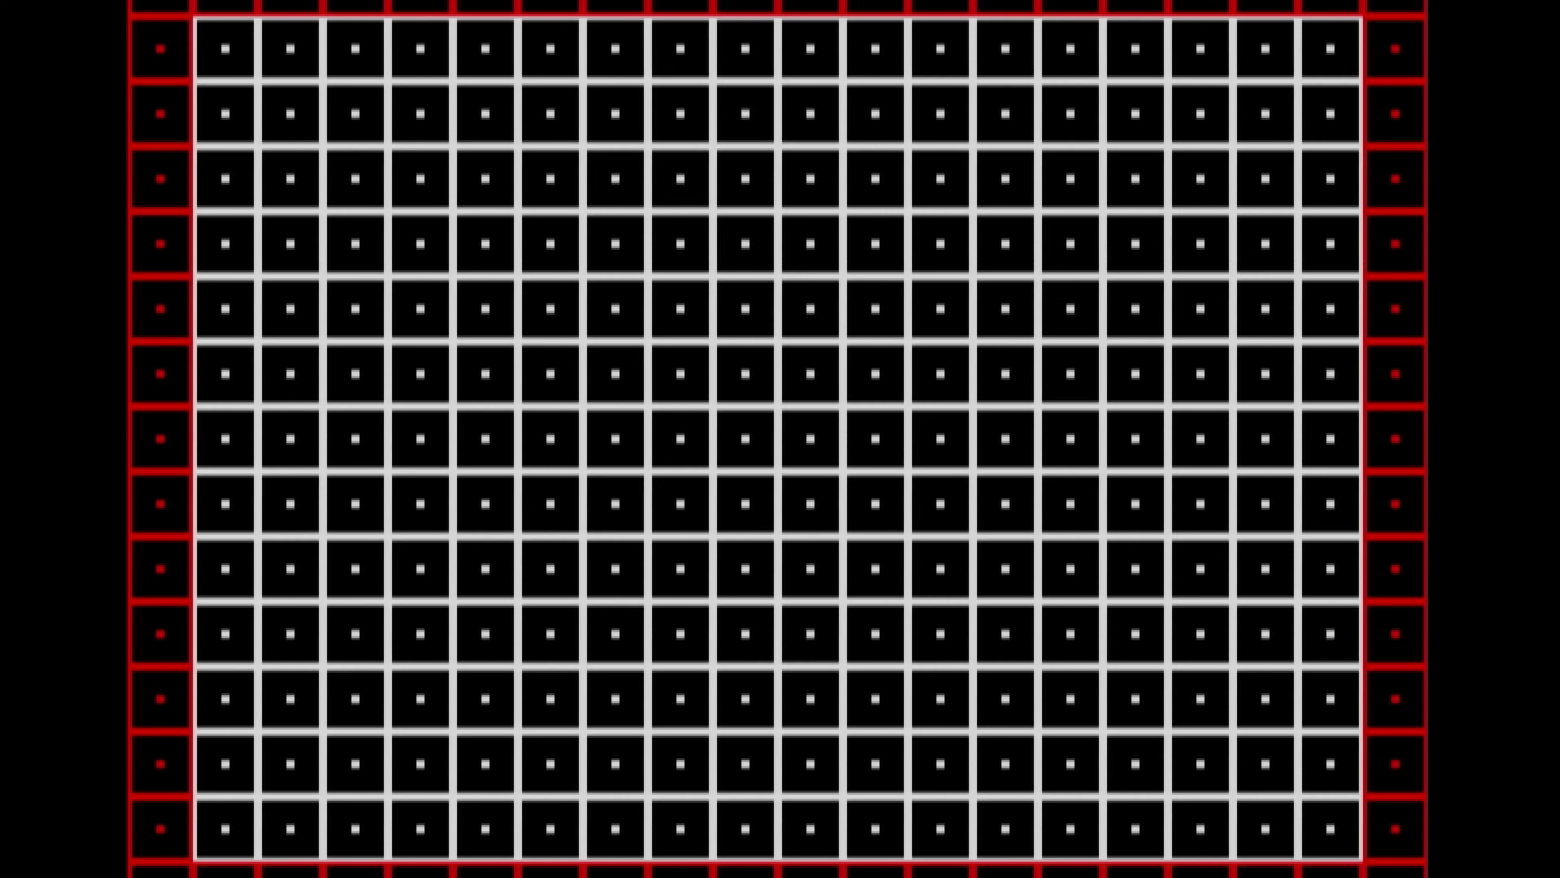
Open Deinterlacer/Film setup under Advanced Settings
key("Return")
key("Down")
key("Down")
key("Down")
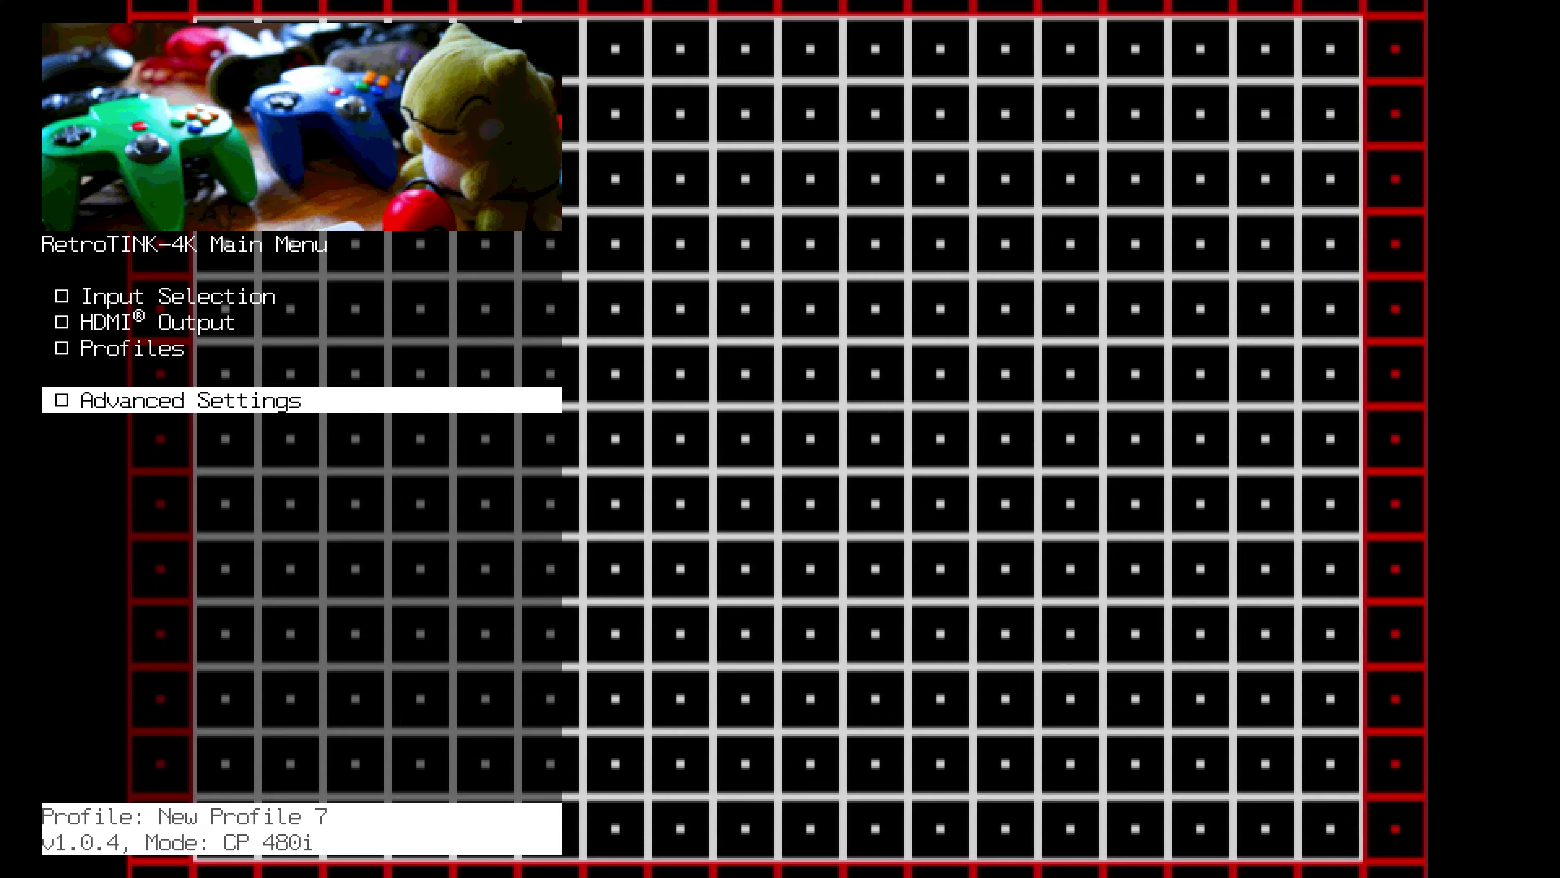
key("Return")
key("Down")
key("Down")
key("Down")
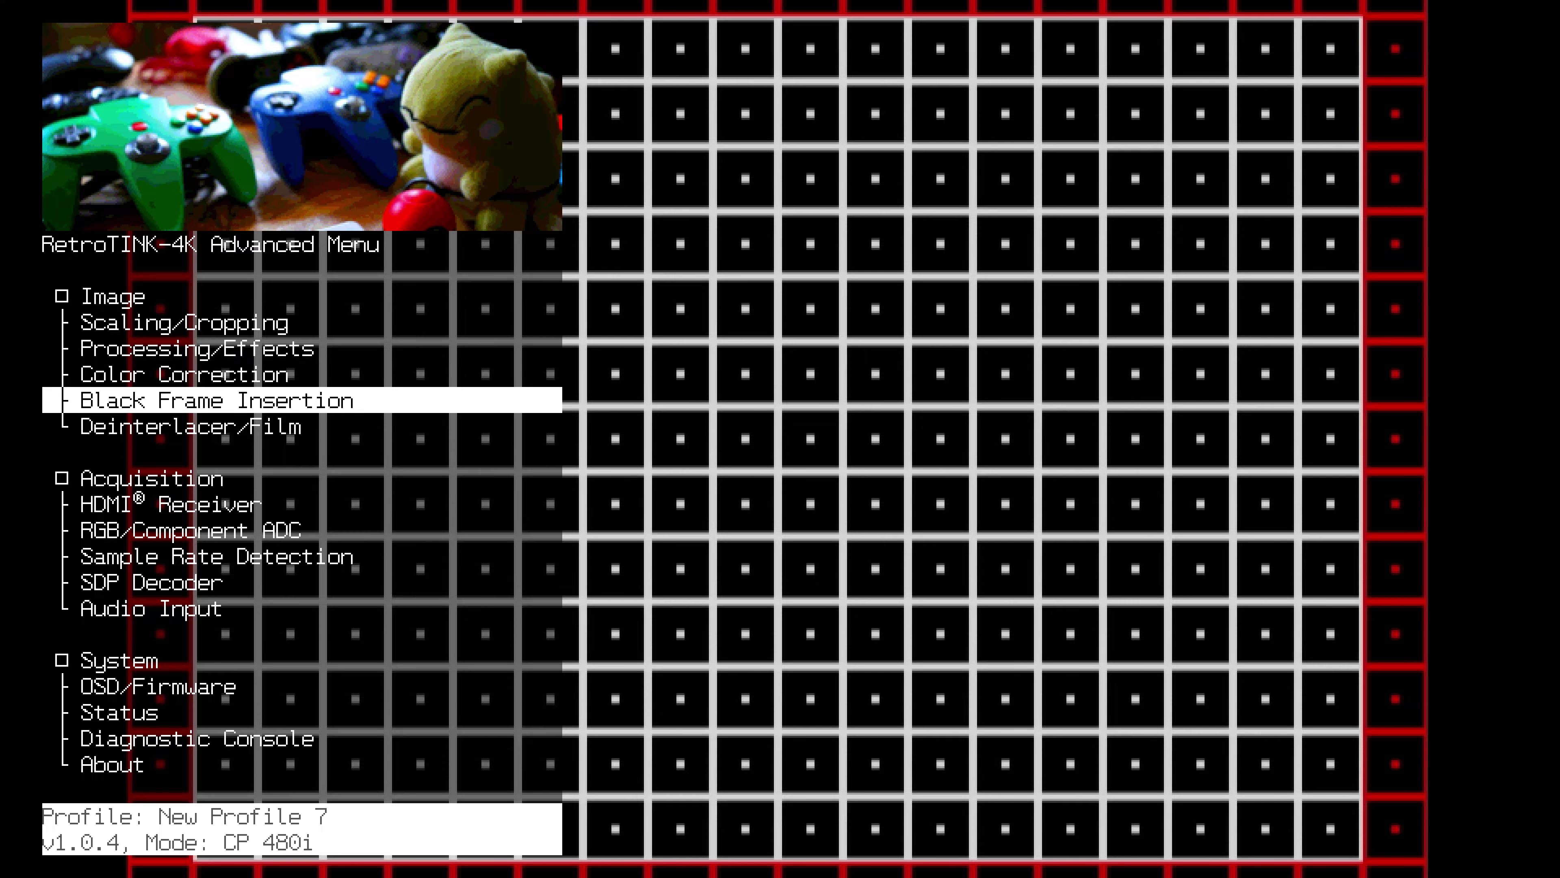
key("Down")
key("Return")
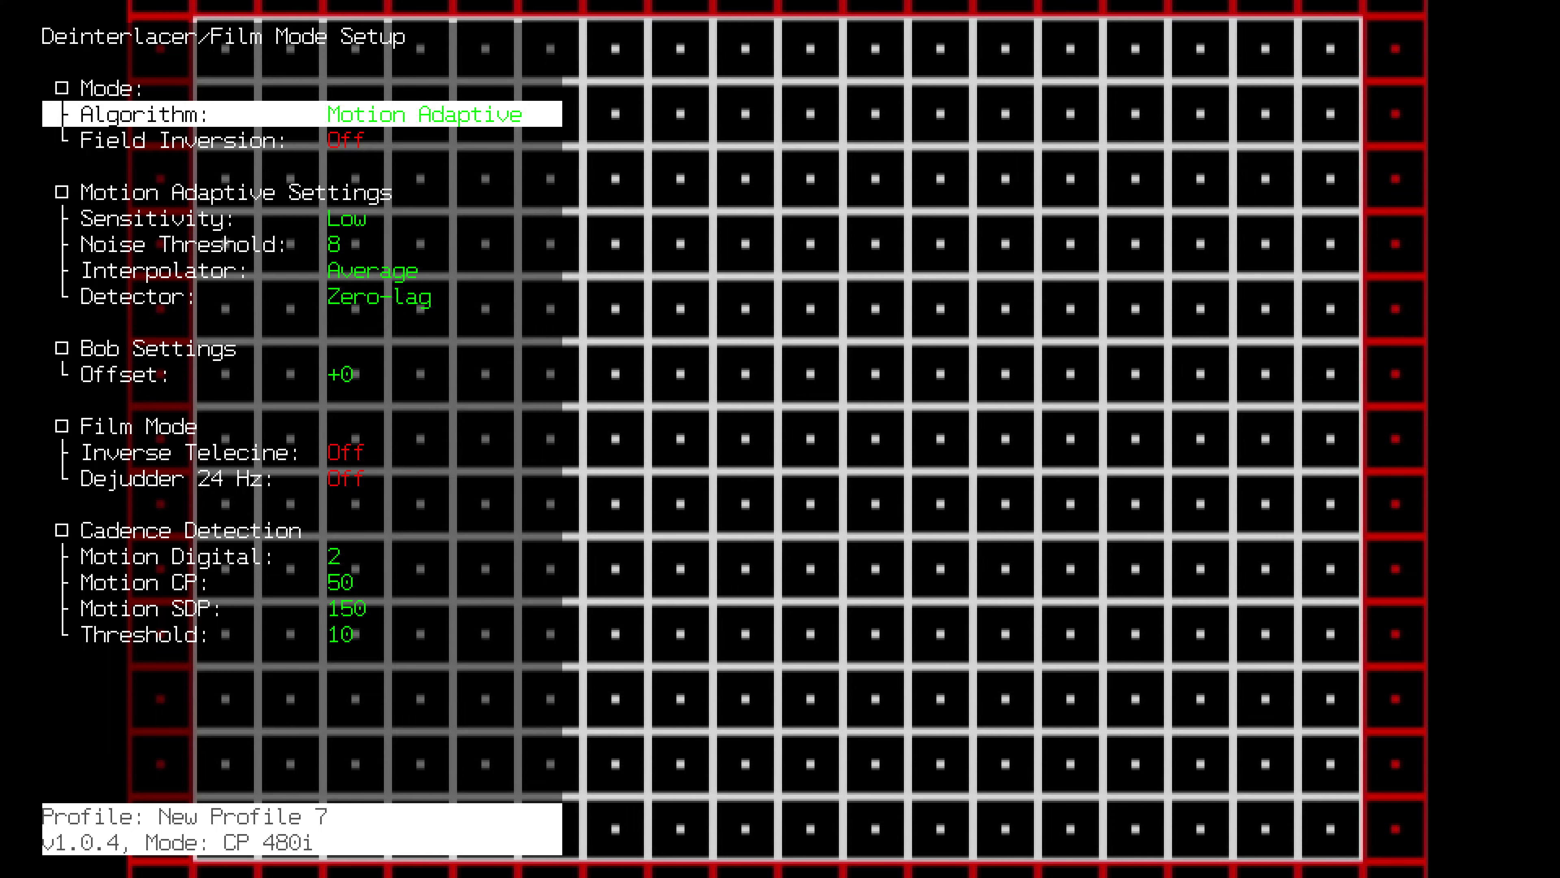
Cycle the algorithm through Bob, Blend and LCD Blending, leaving it on Motion Adaptive
key("Right")
key("Right")
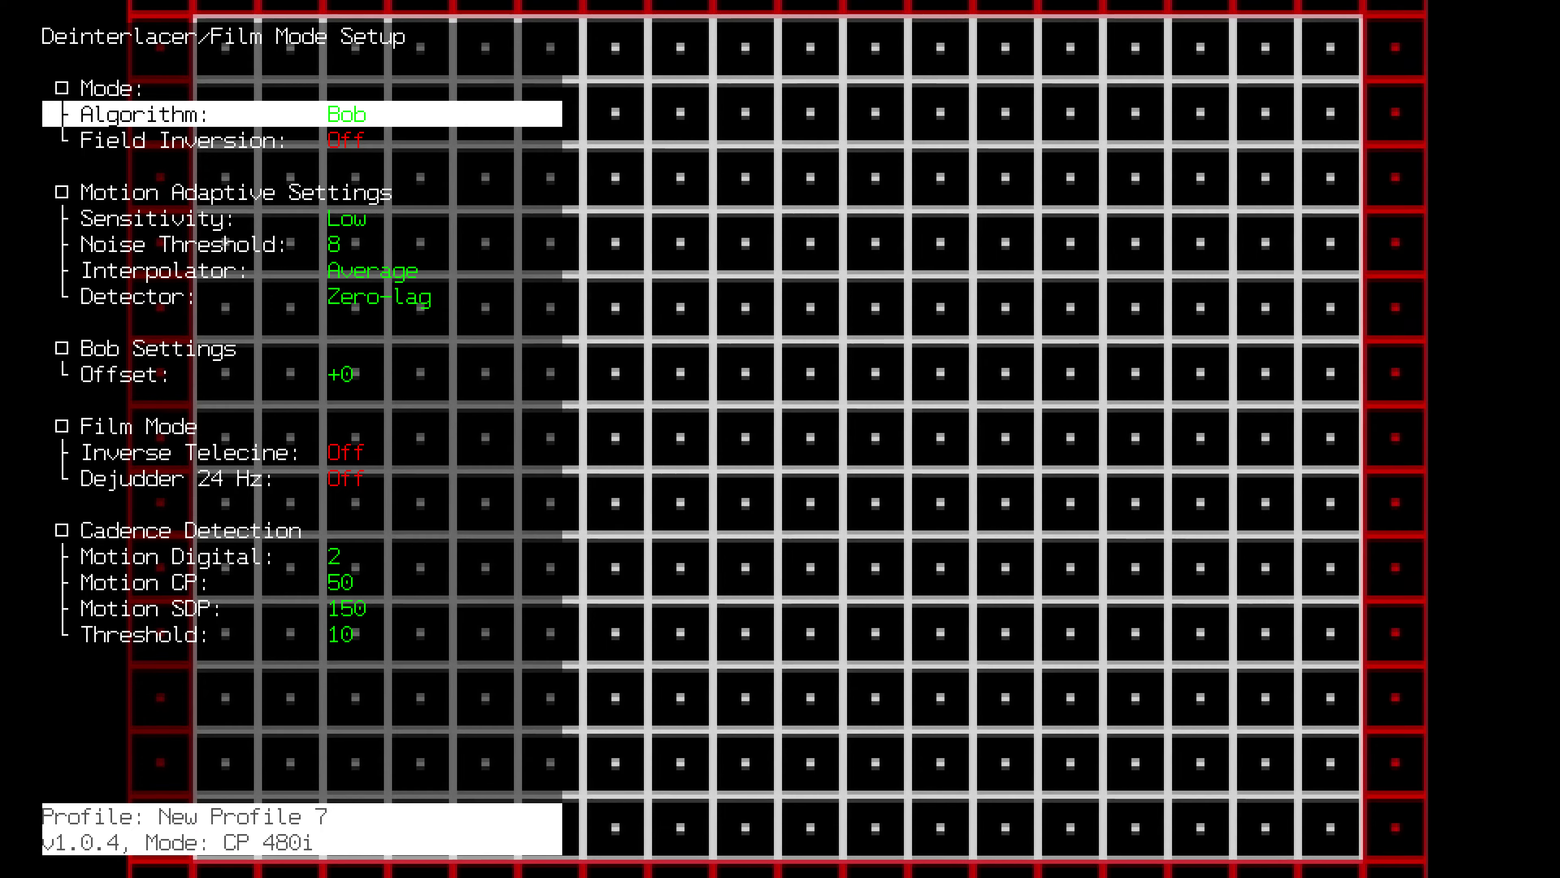
key("Right")
key("Right")
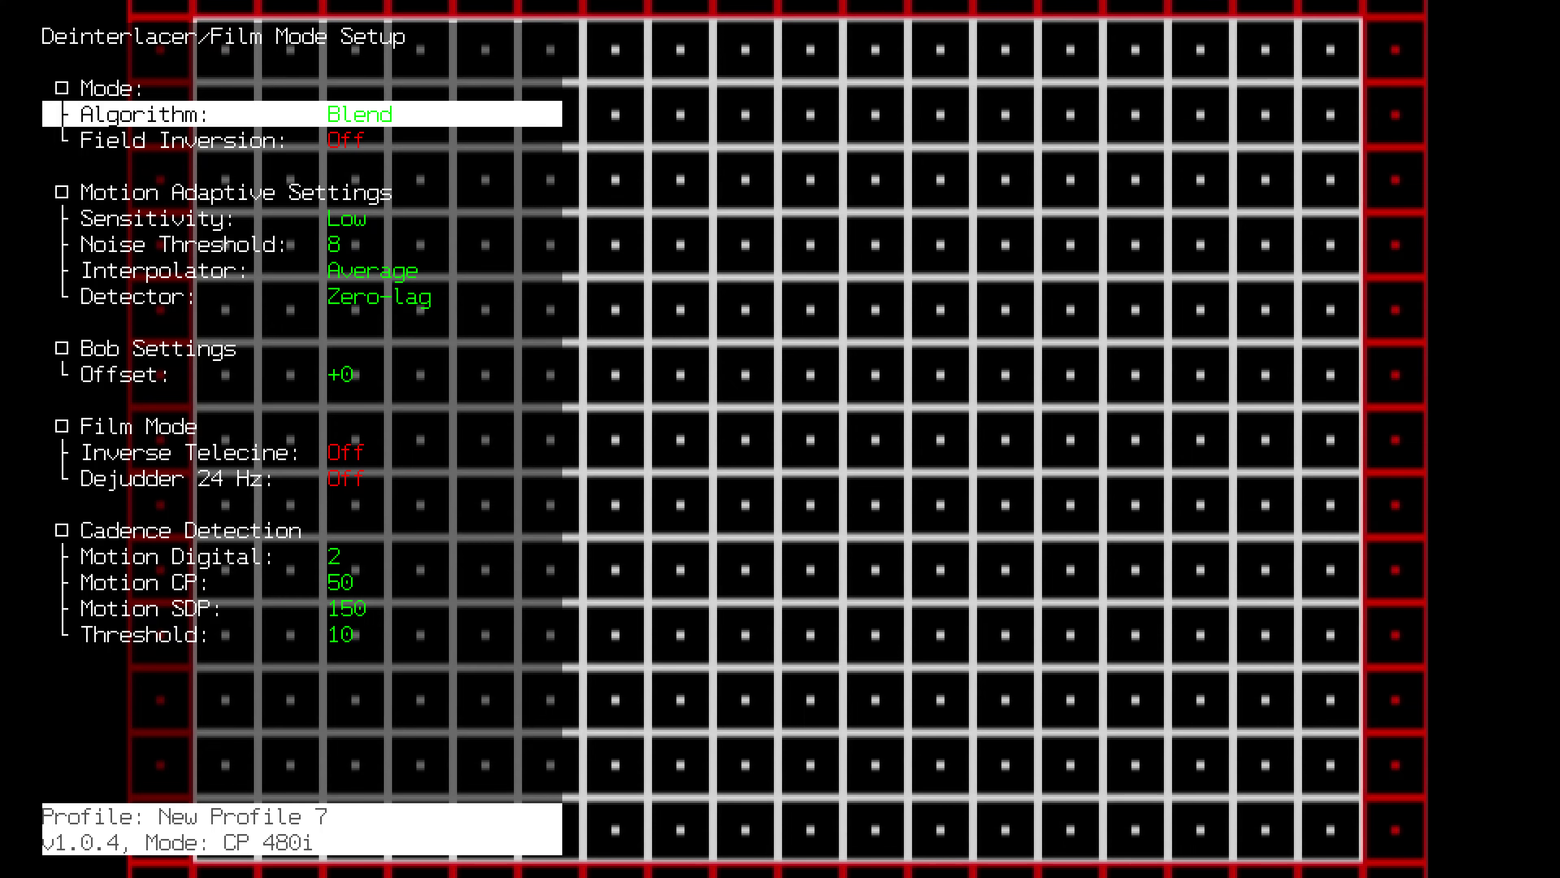
key("Right")
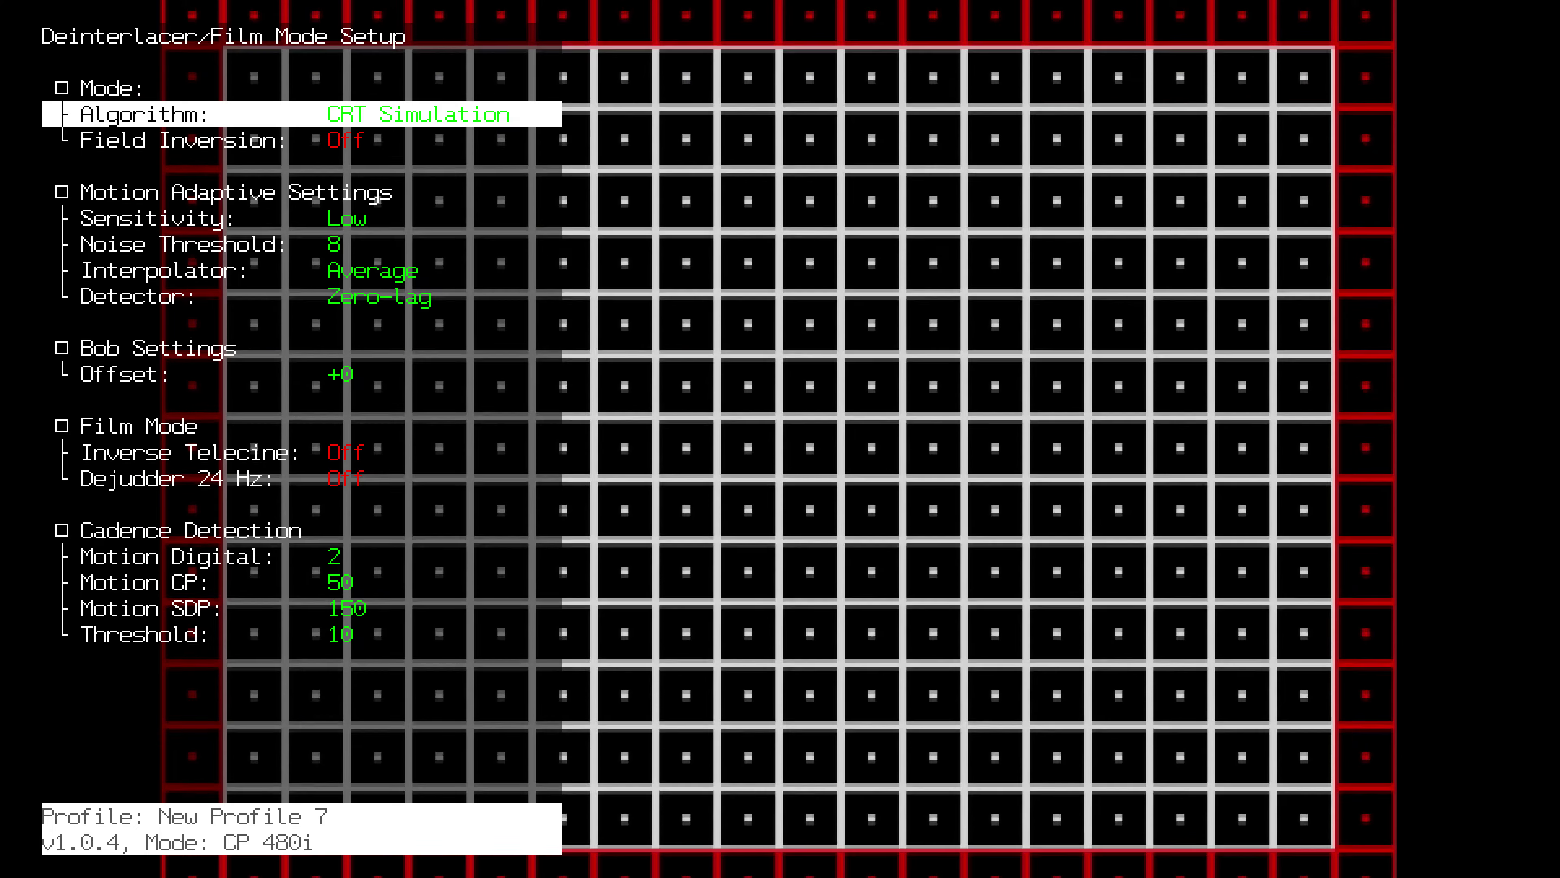
key("Right")
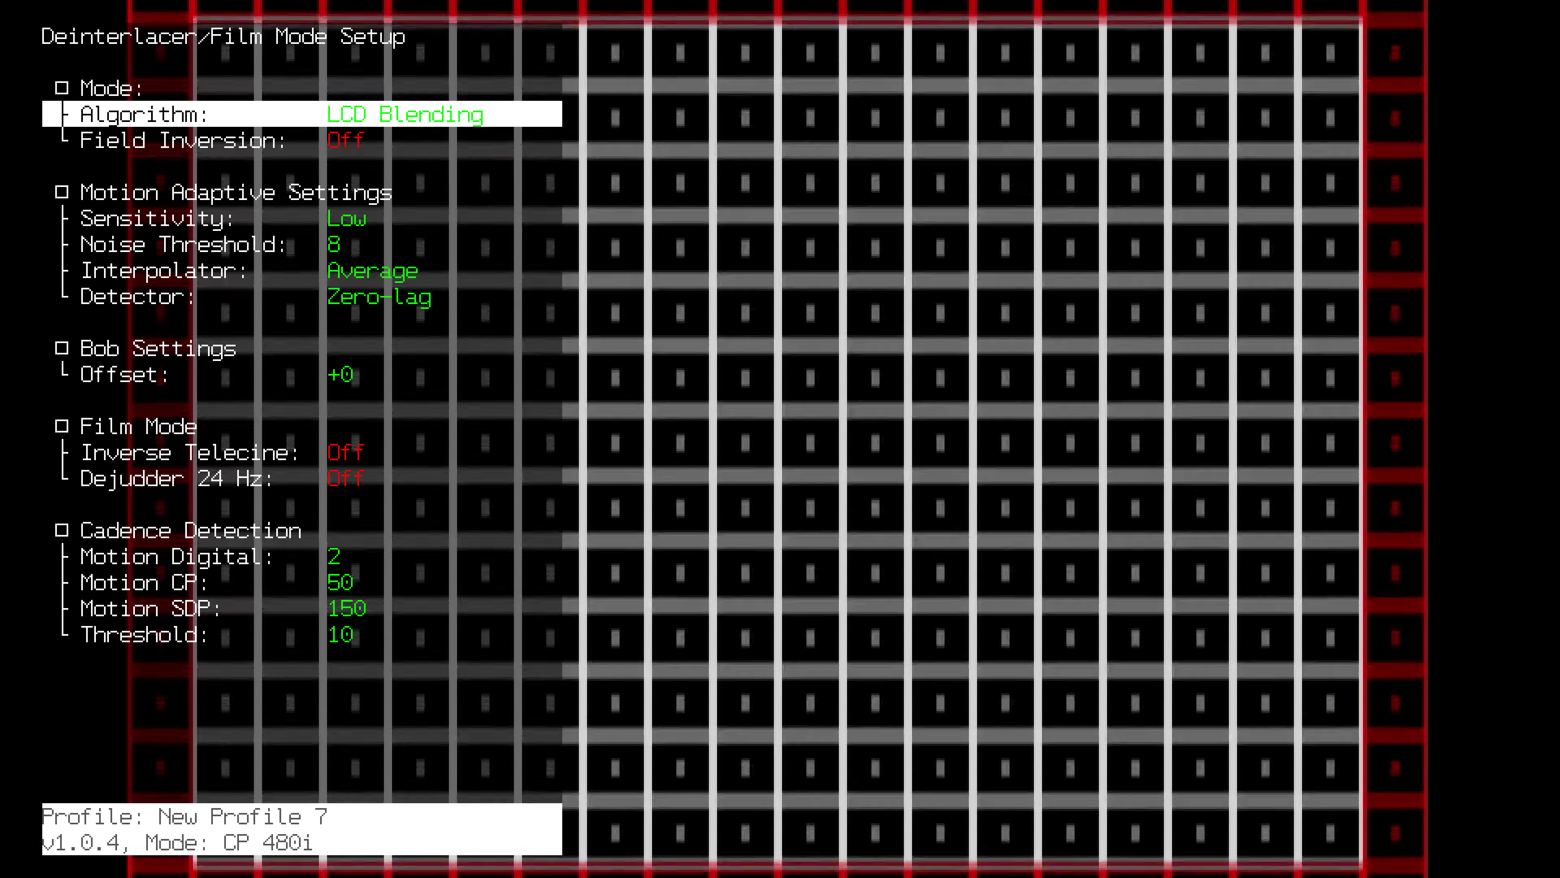
key("Right")
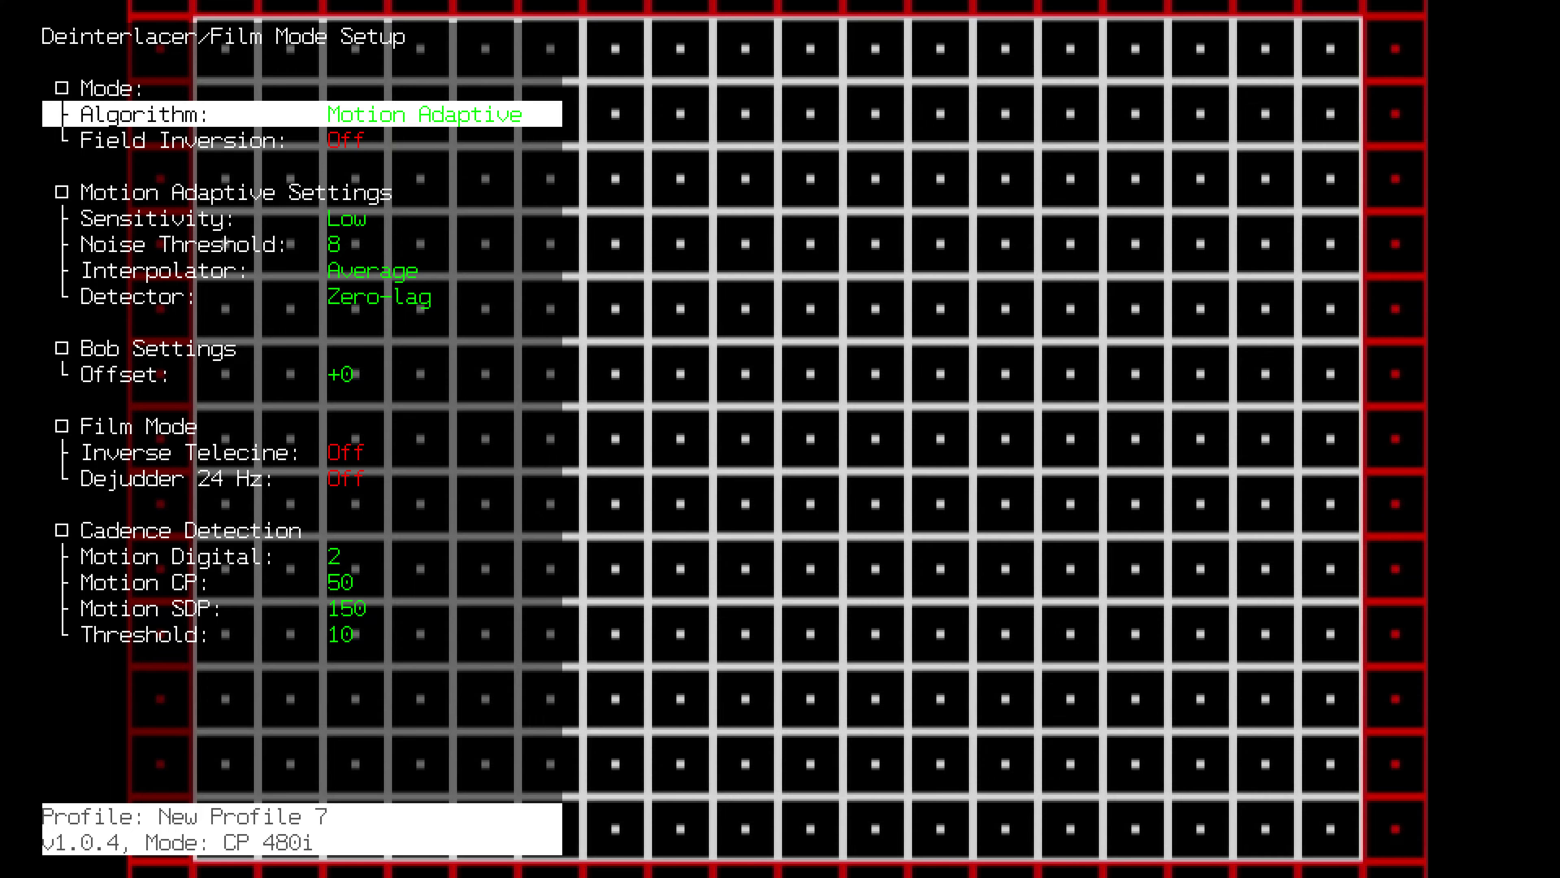
key("Left")
Run Auto Calibrate > Phase twice on the 480i input, finishing at 2 of 4, 123.75 deg
key("Up")
key("Up")
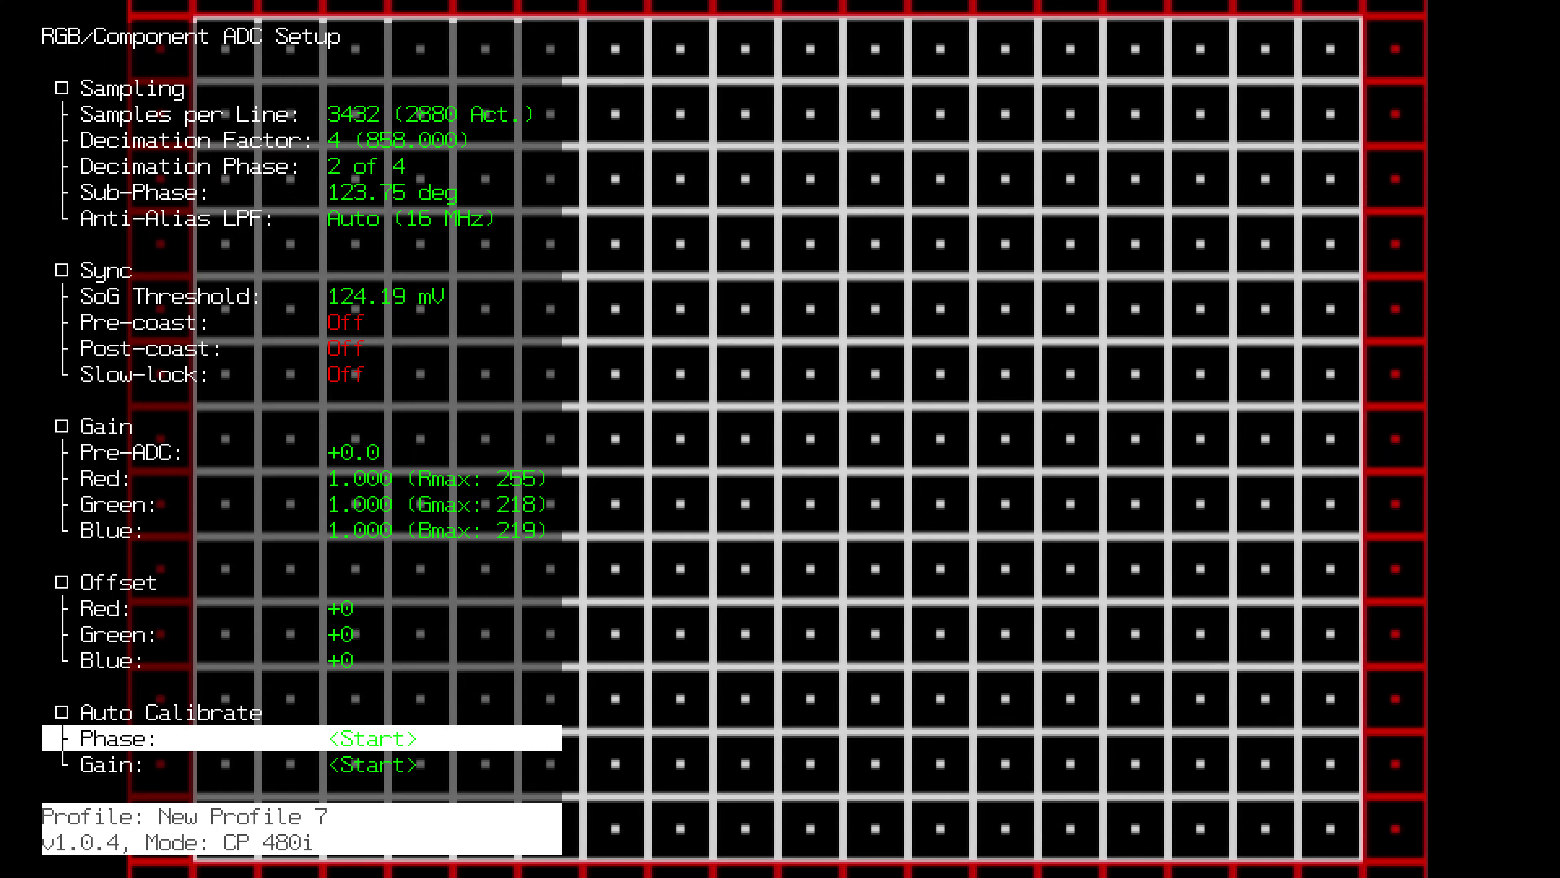
key("Return")
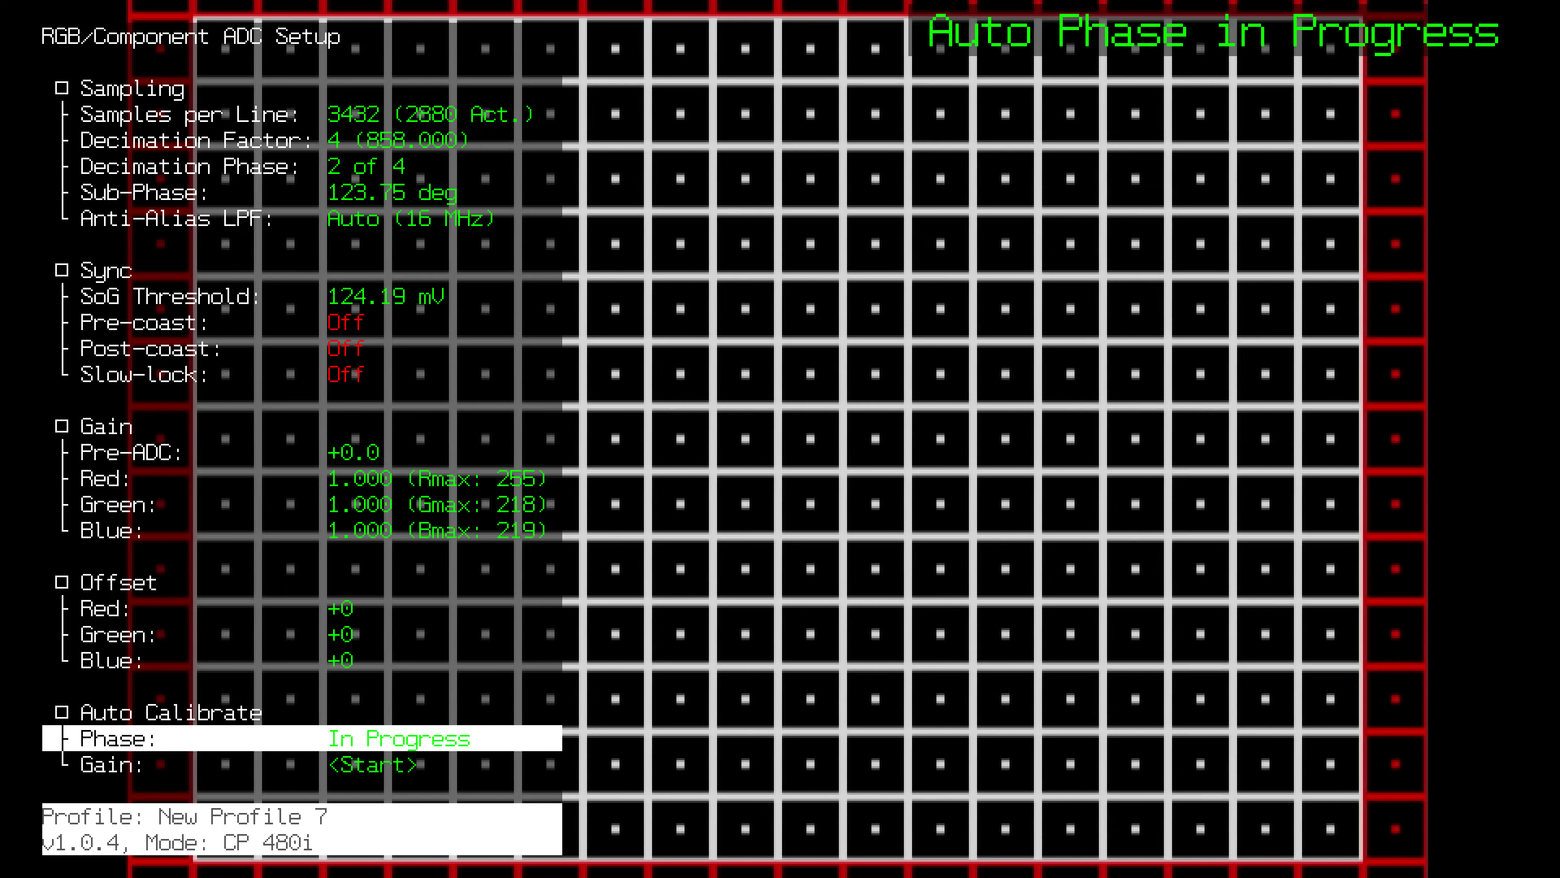
key("Return")
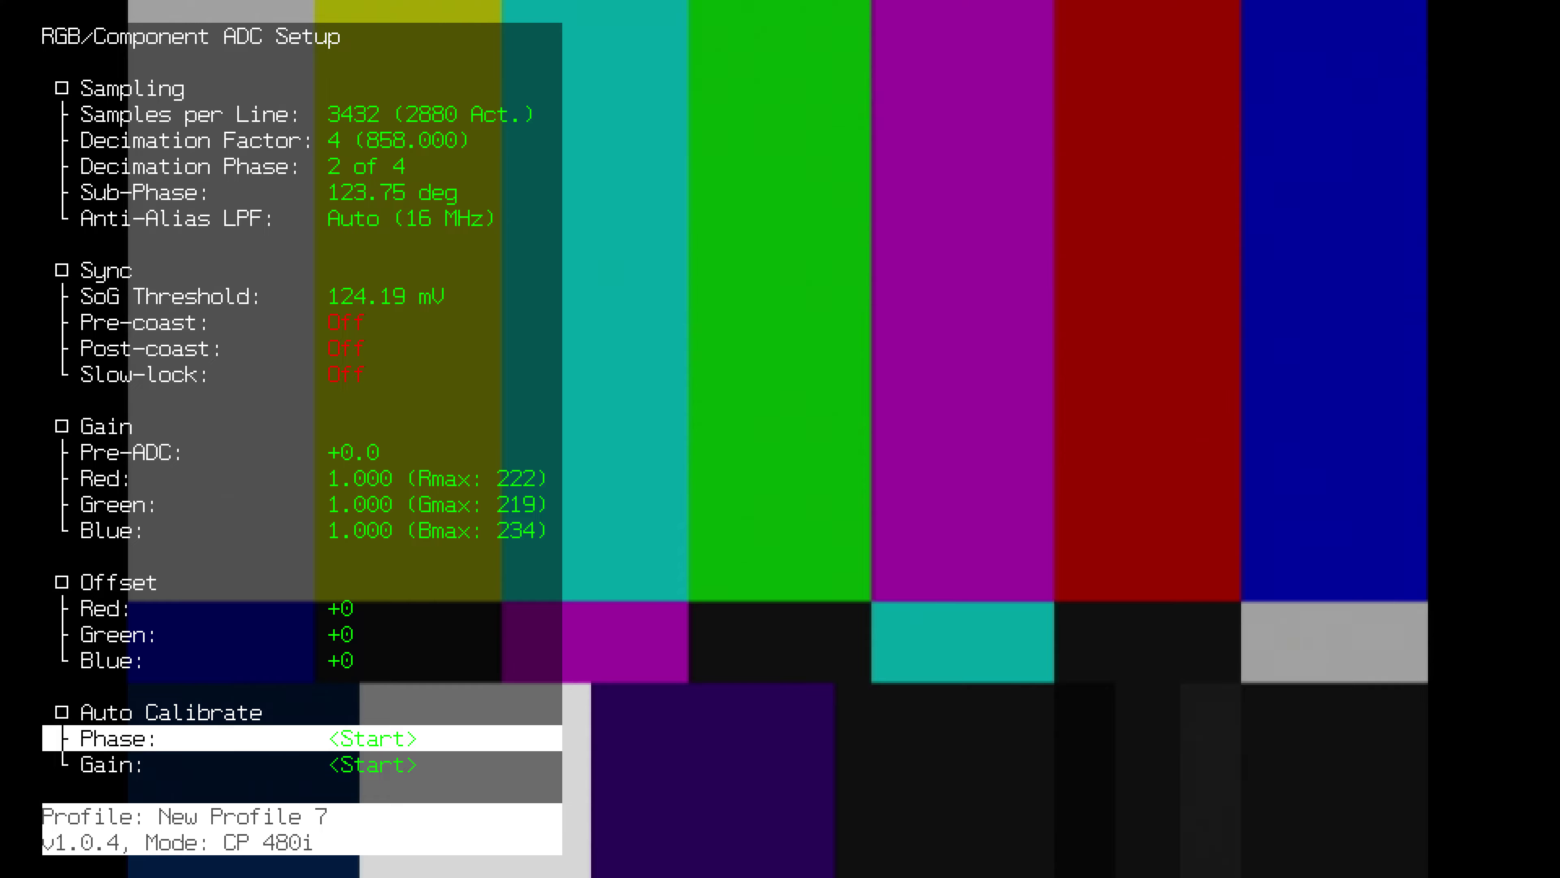
Run automatic gain calibration twice, which keeps all three channel gains at 1.164
key("Down")
key("Return")
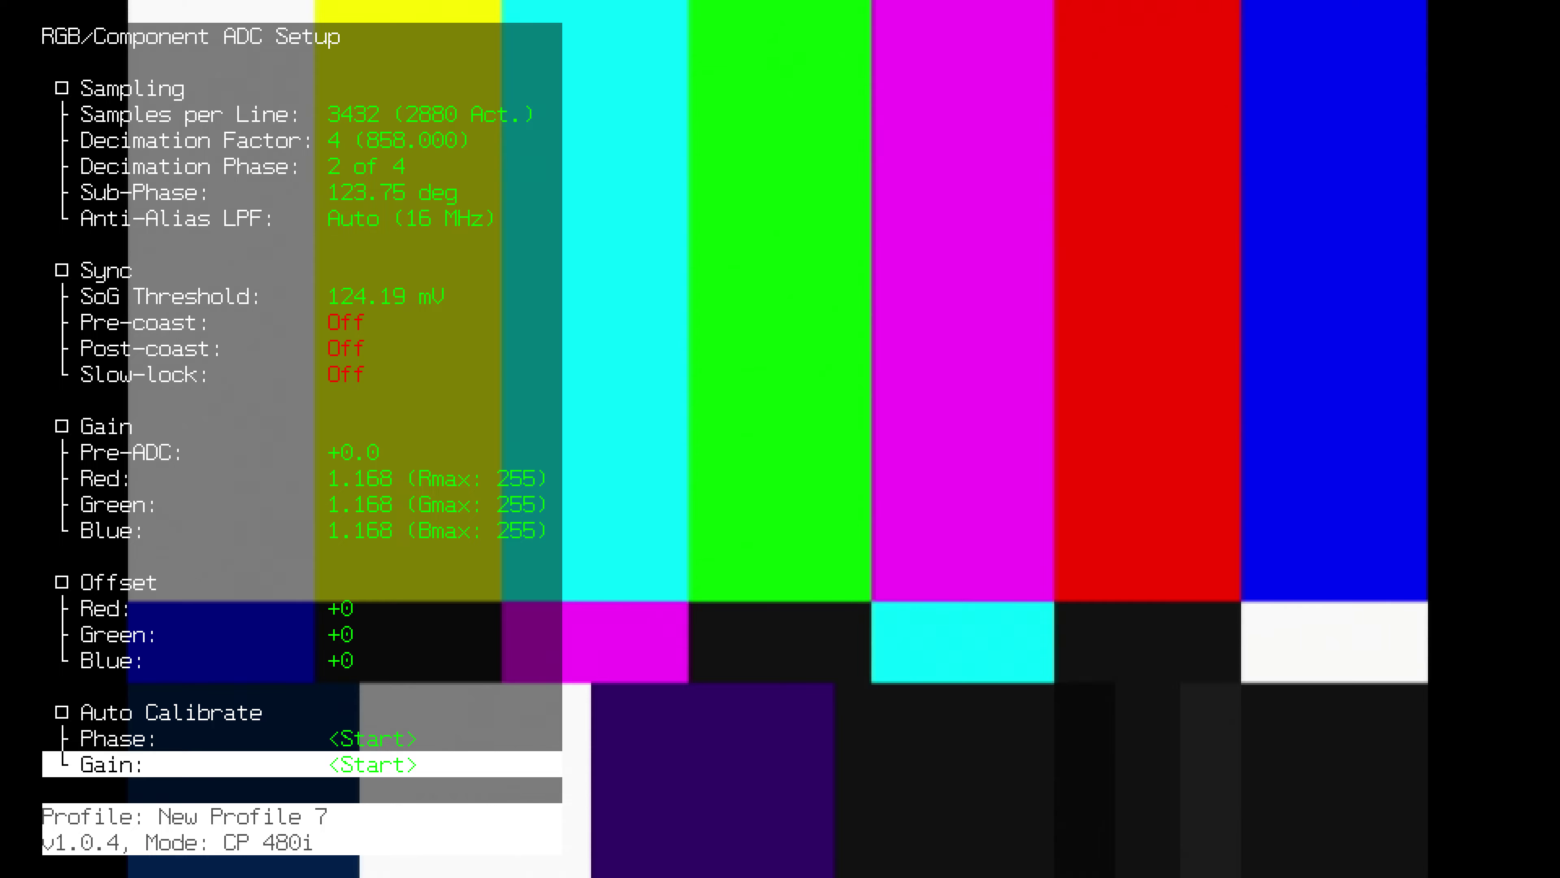
key("Return")
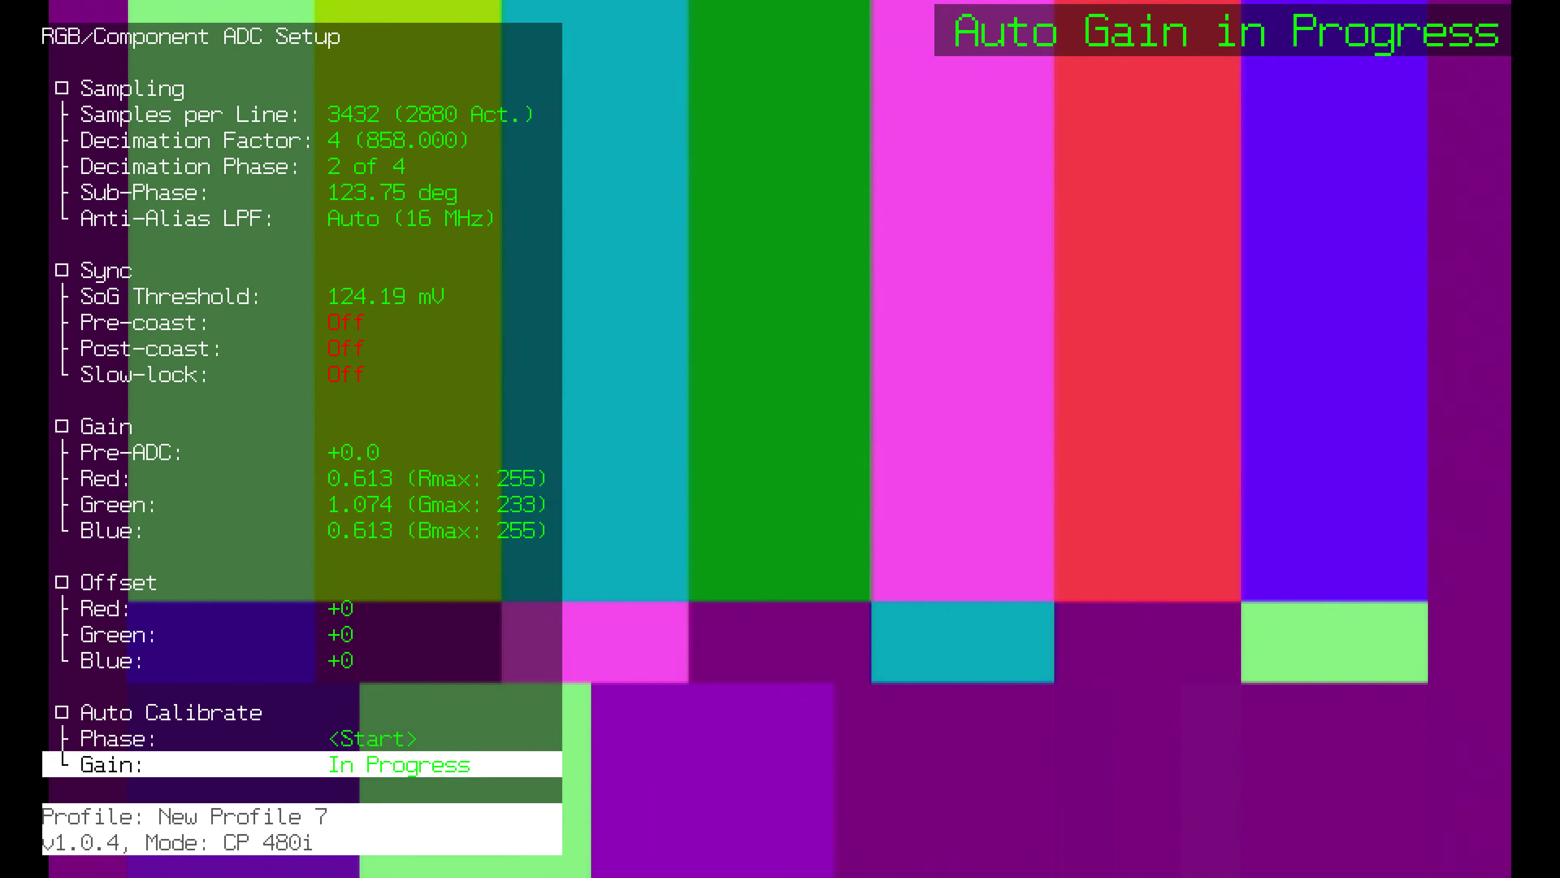
key("Up")
key("Up")
key("Up")
key("Up")
key("Up")
key("Up")
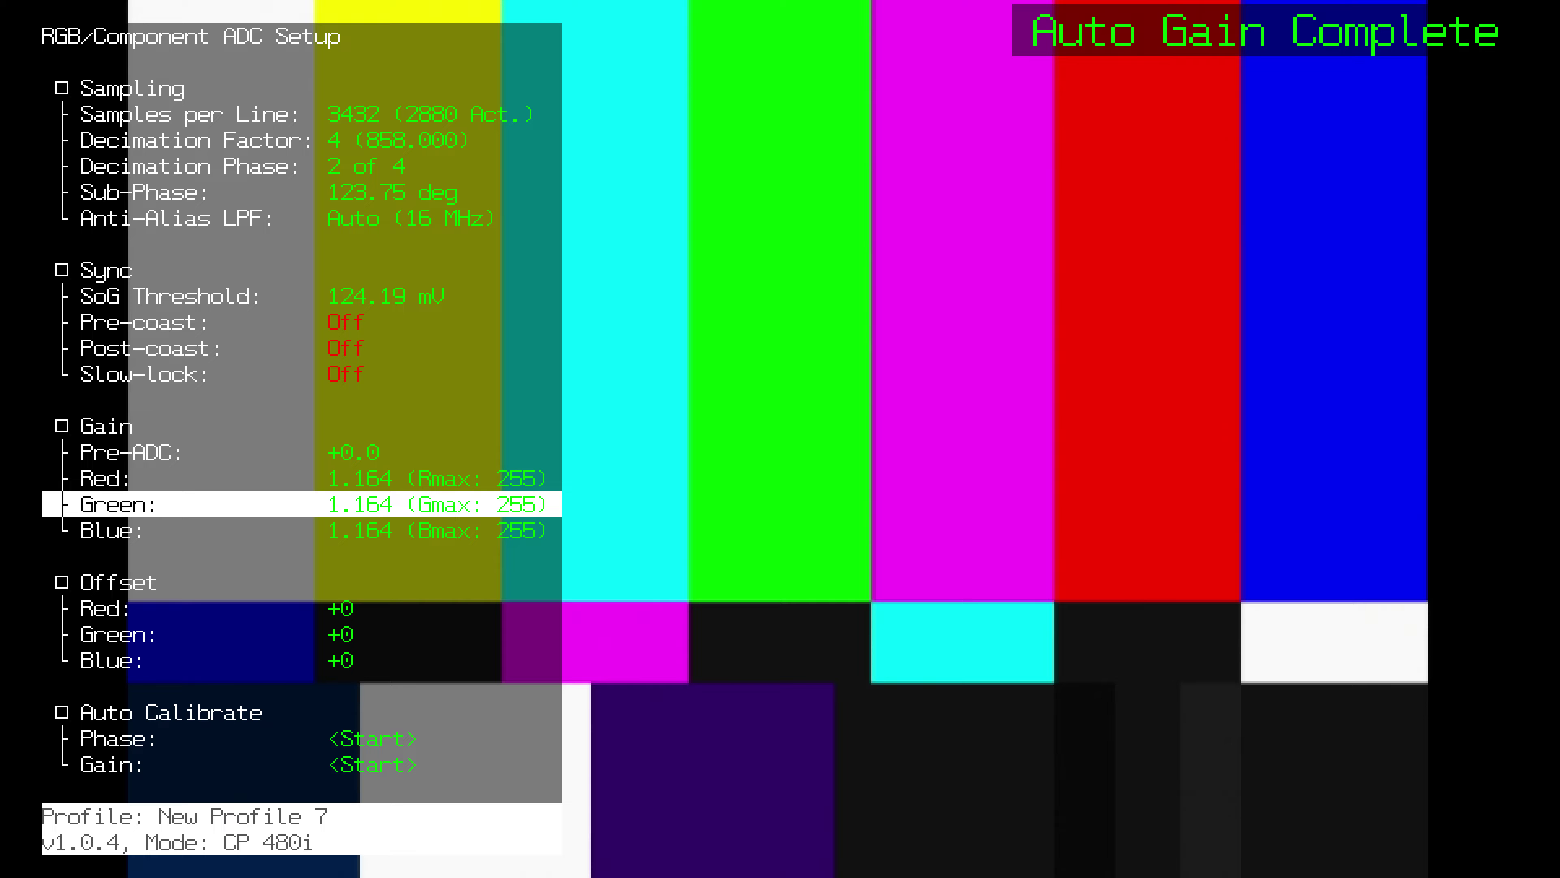
key("Escape")
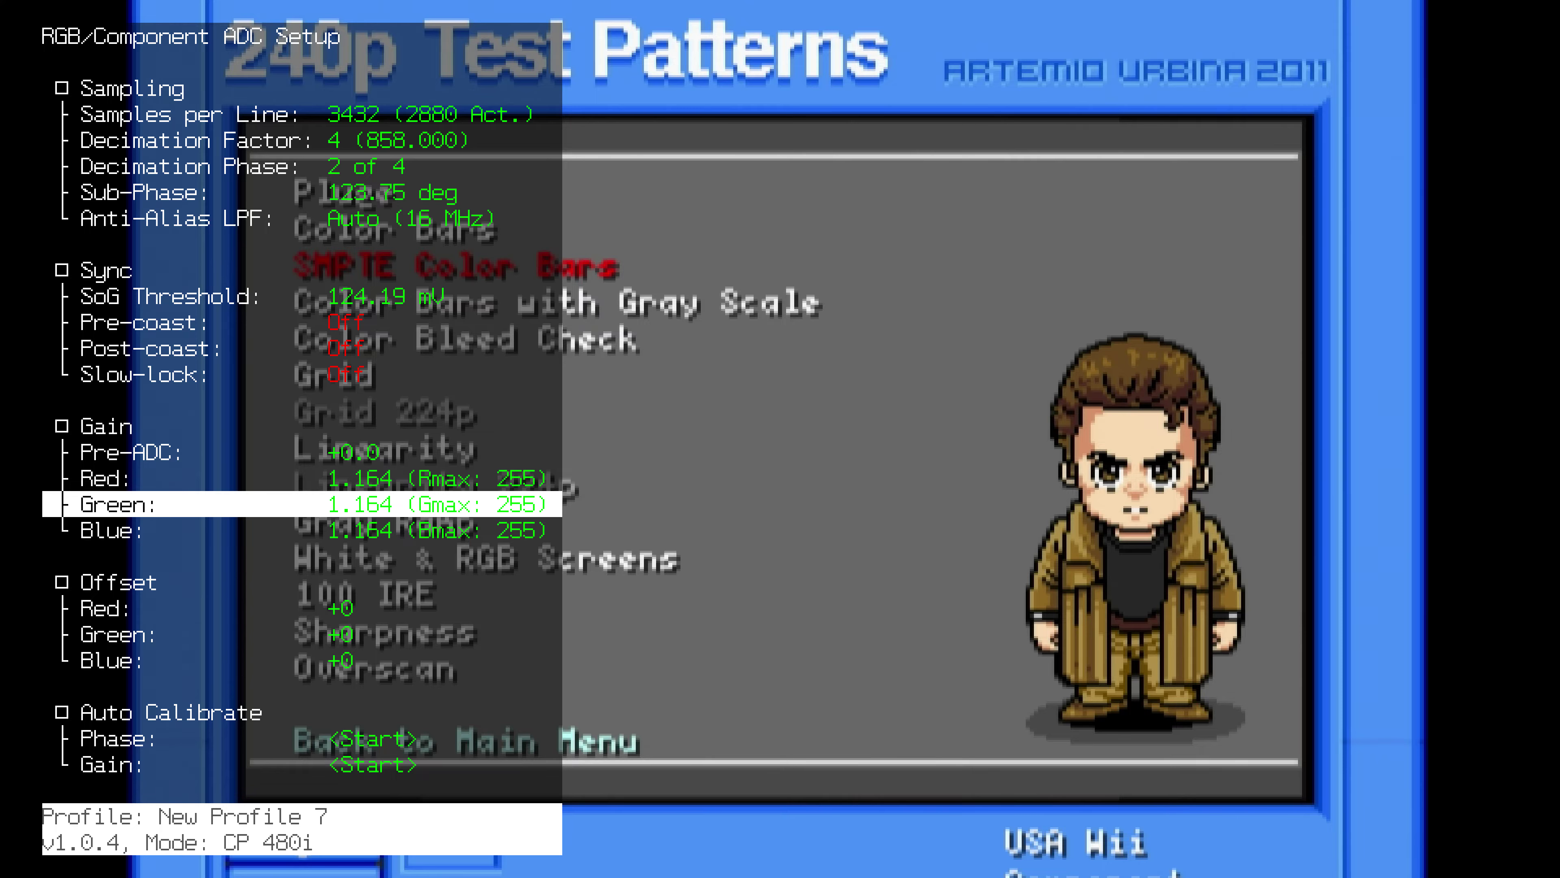
Overwrite New Profile 7 with the current settings and return to ADC Setup
key("p")
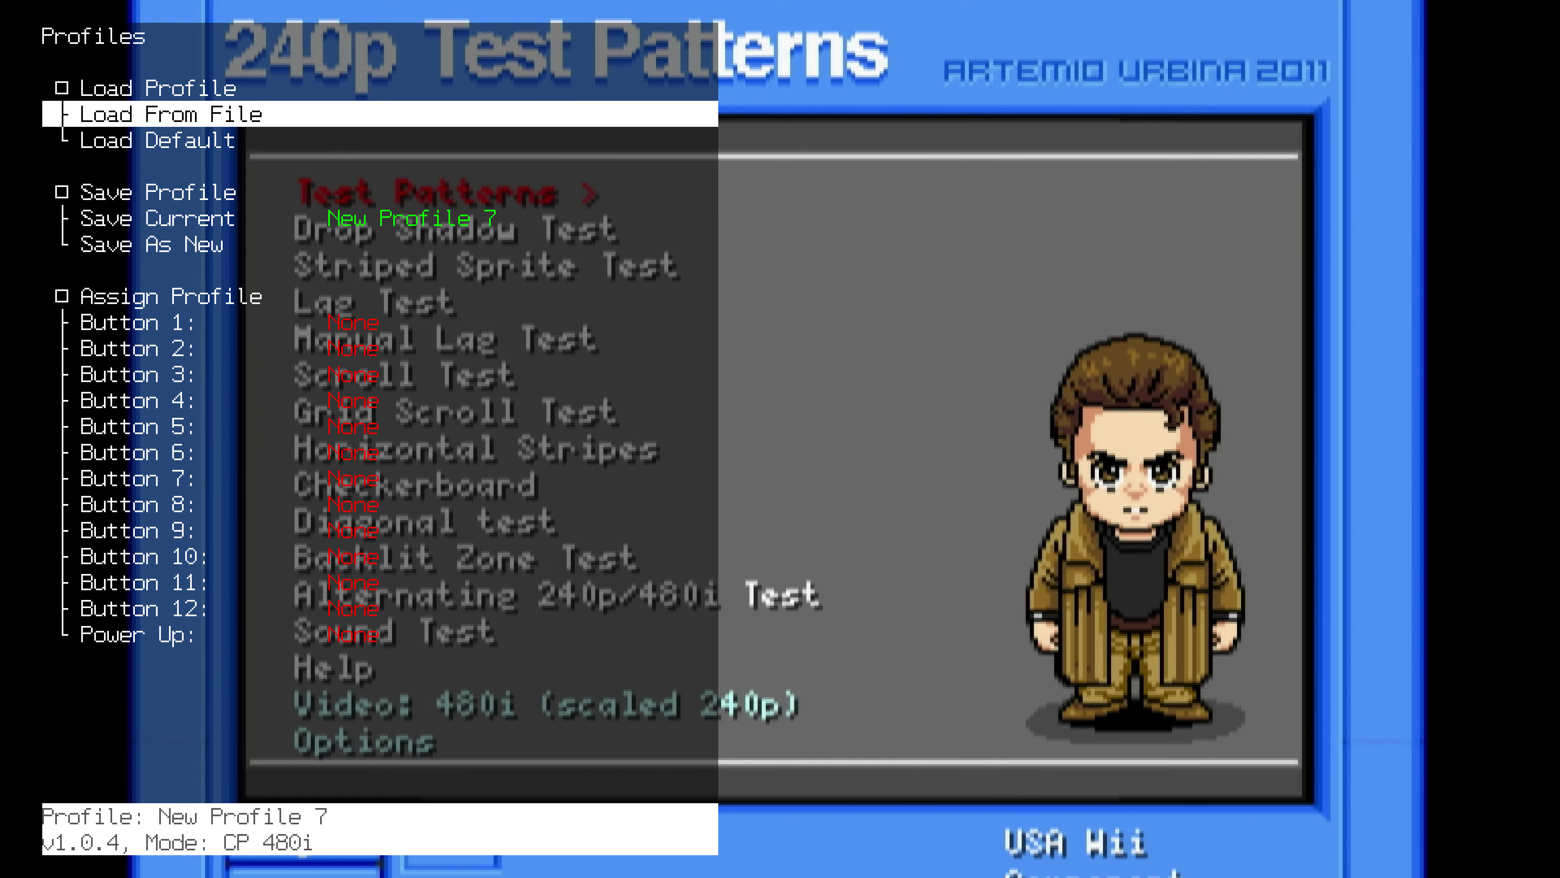
key("Down")
key("Down")
key("Return")
key("Right")
key("Return")
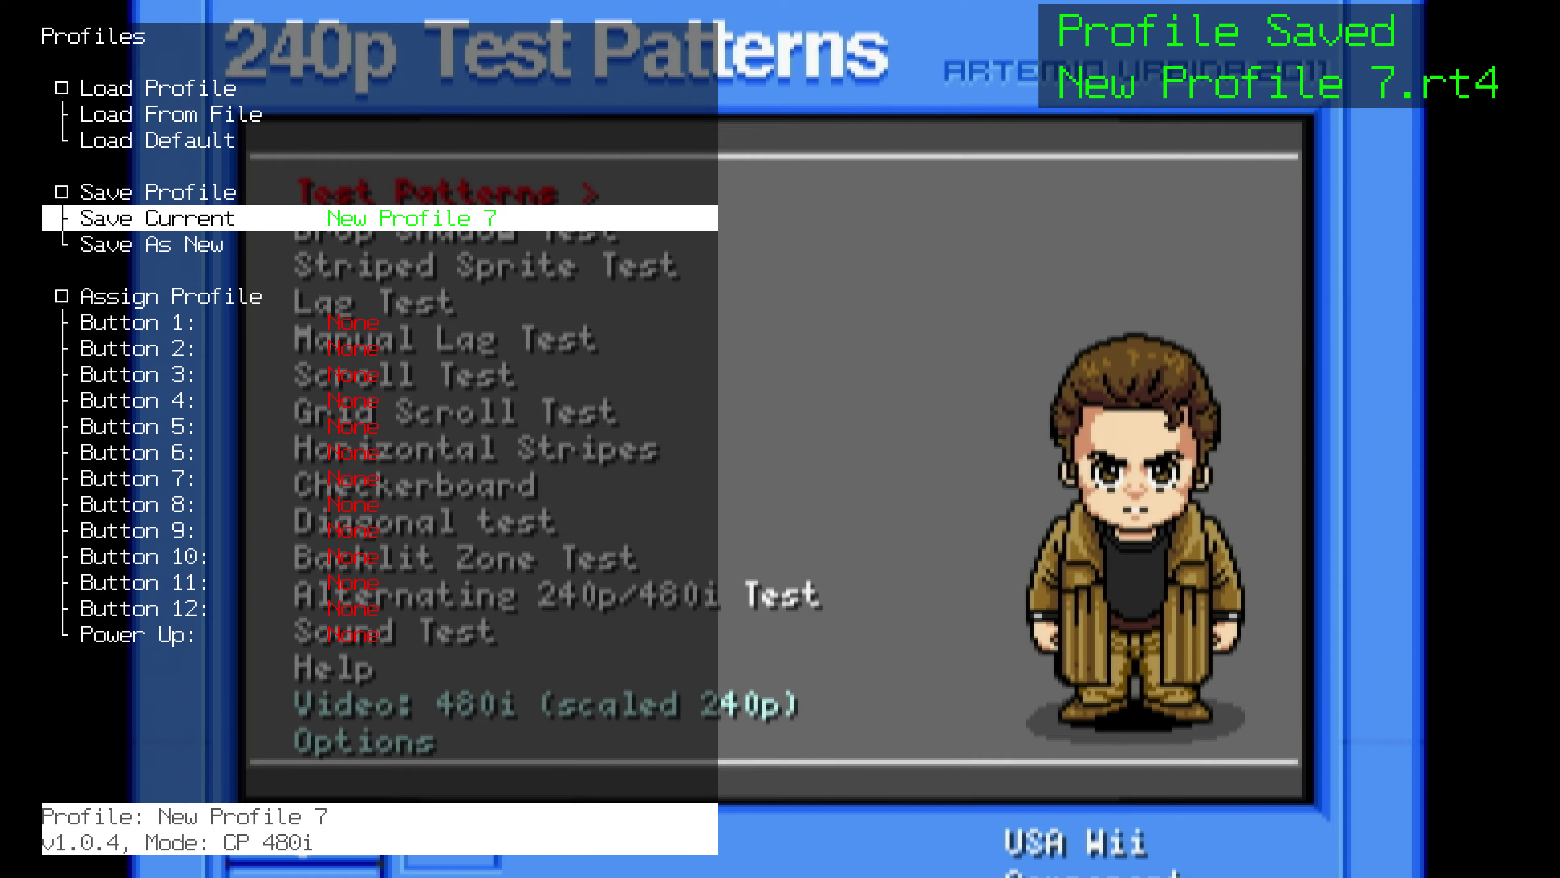
key("Escape")
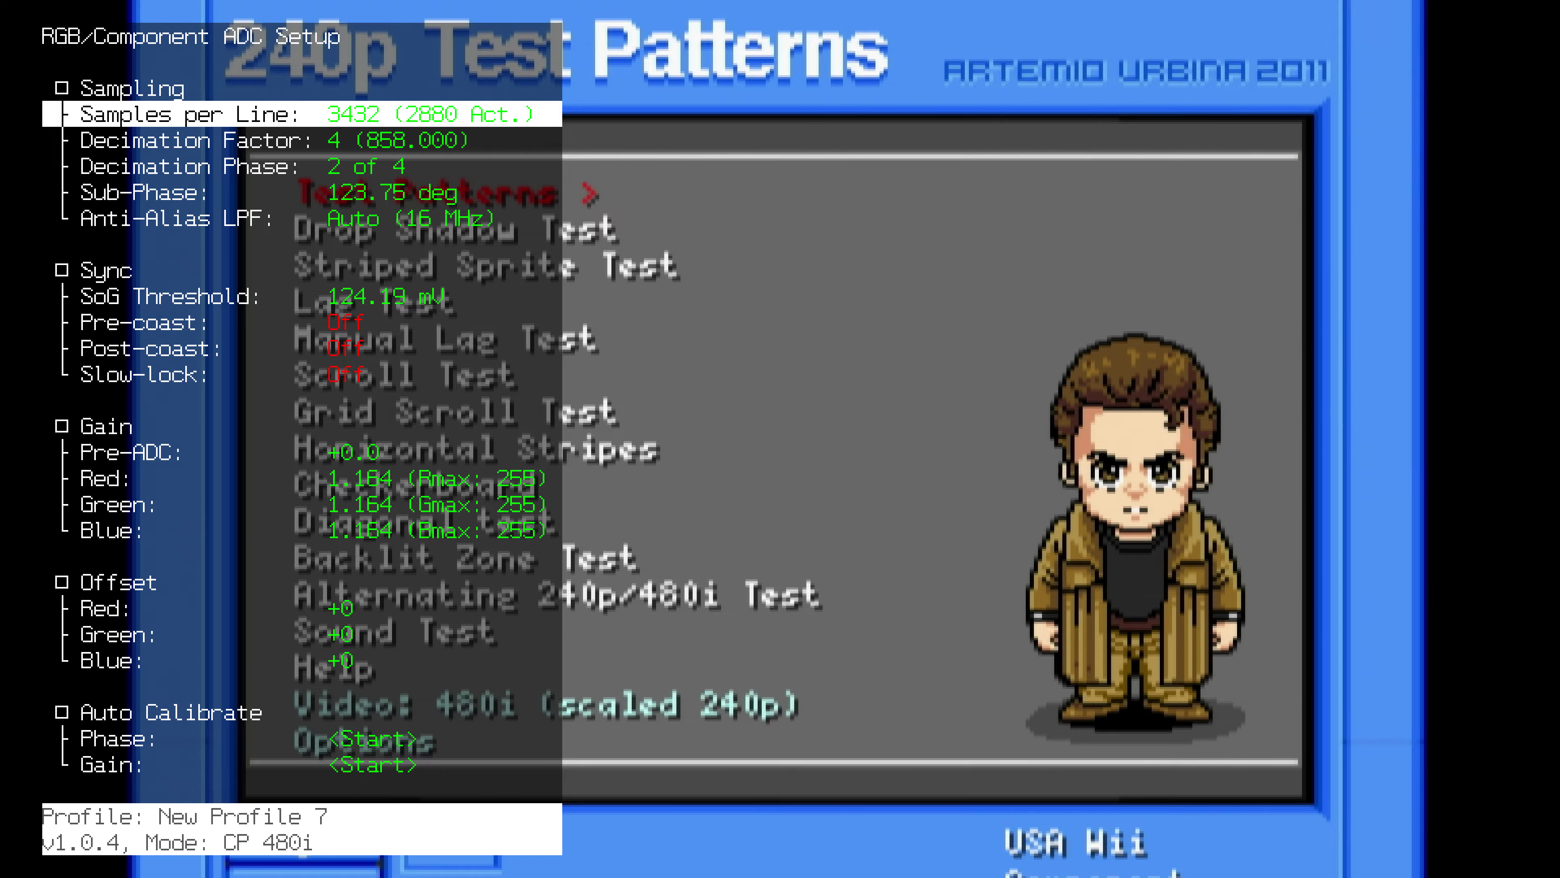
Switch the Wii test suite's video mode to 288p output
key("Up")
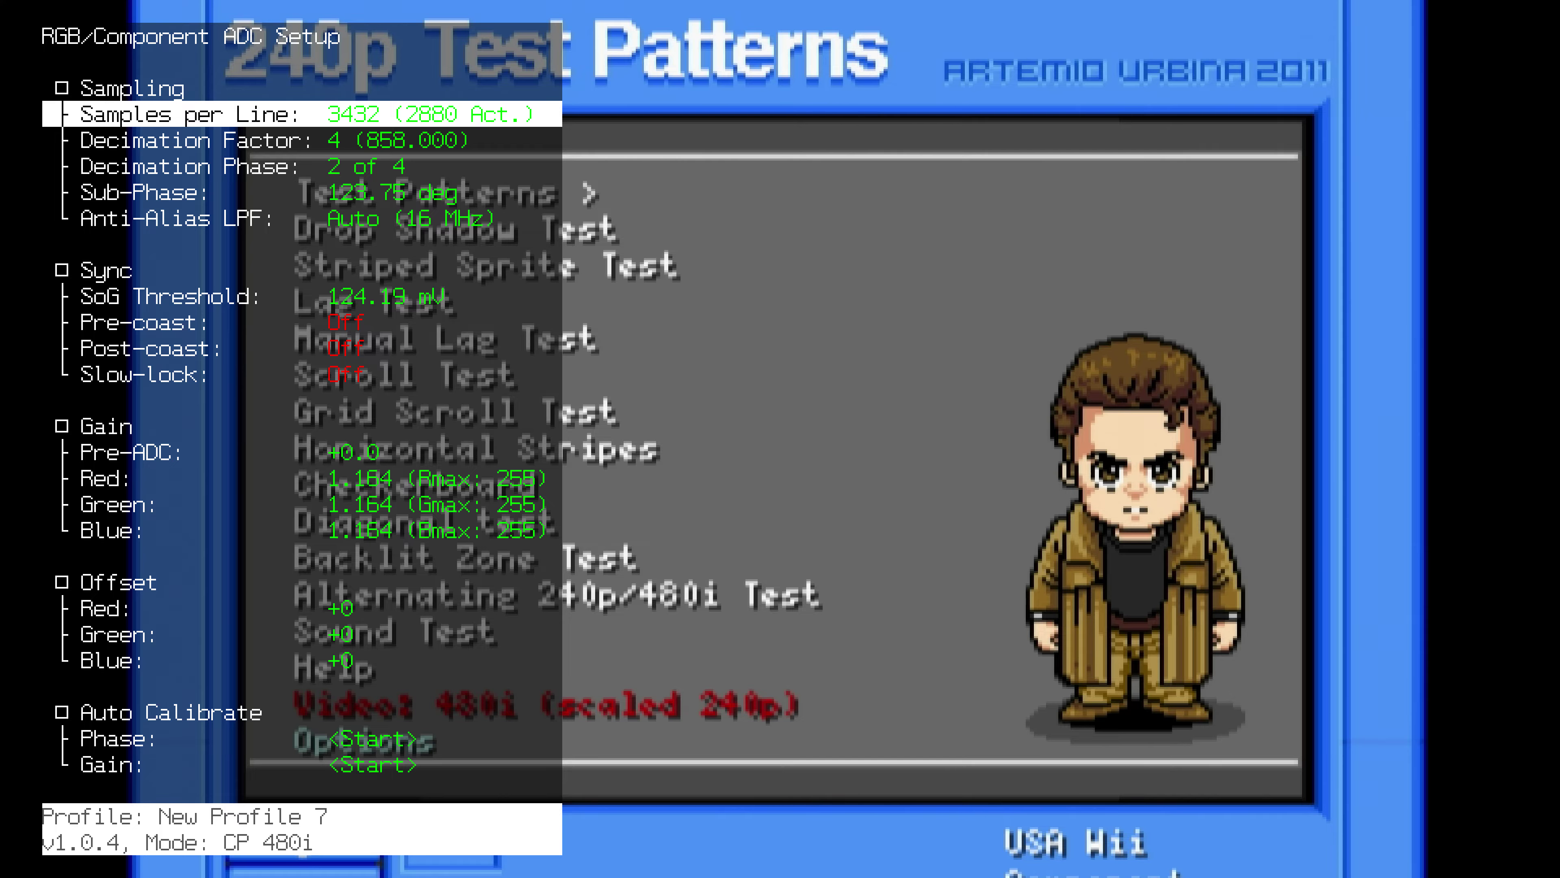
key("Return")
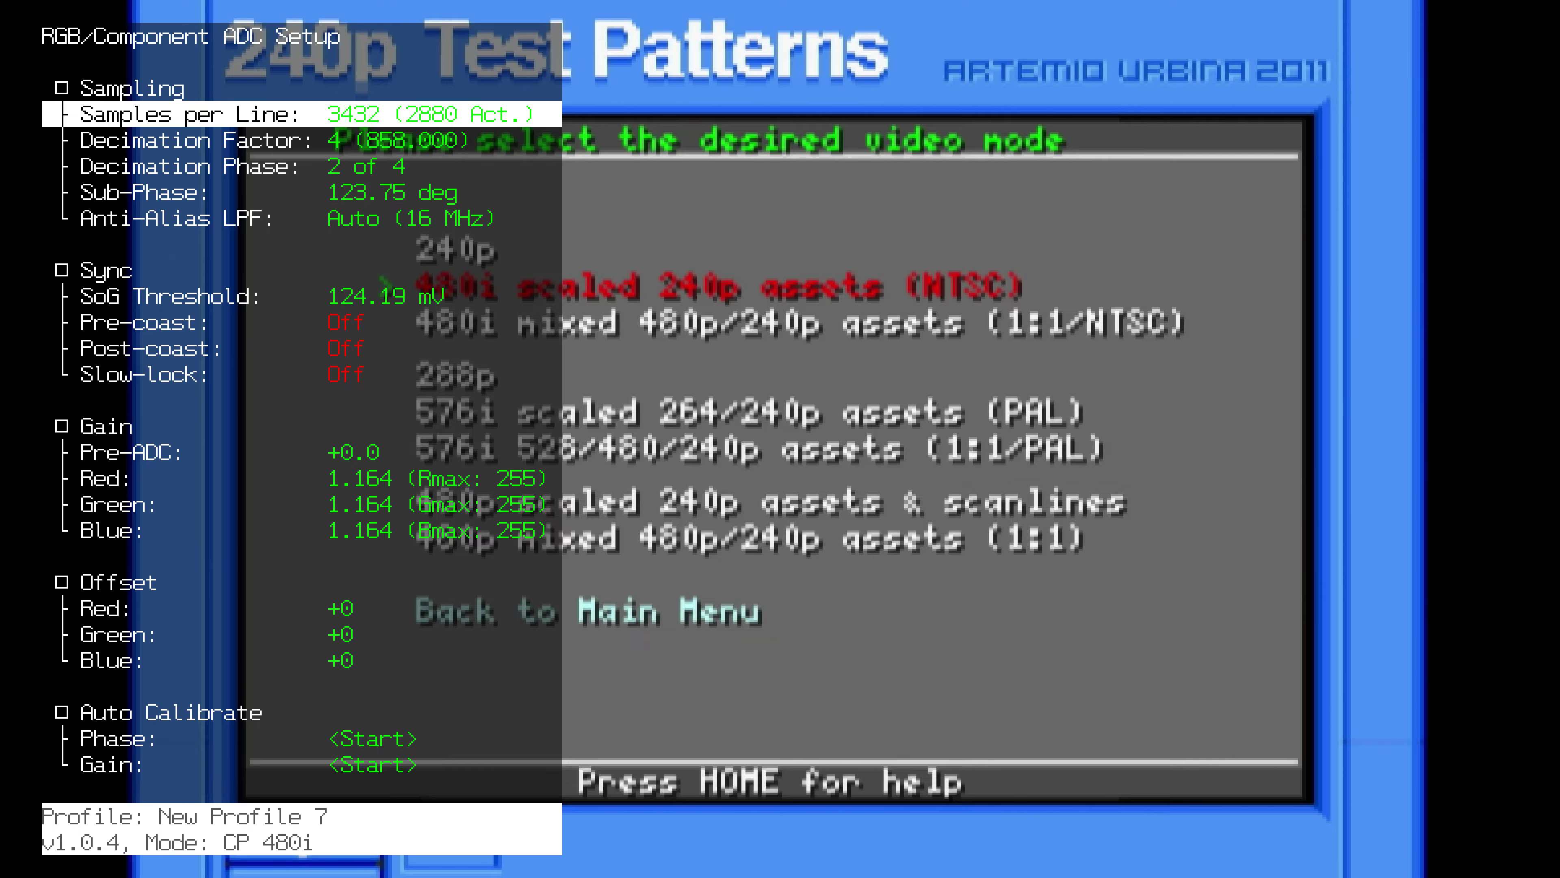
key("Return")
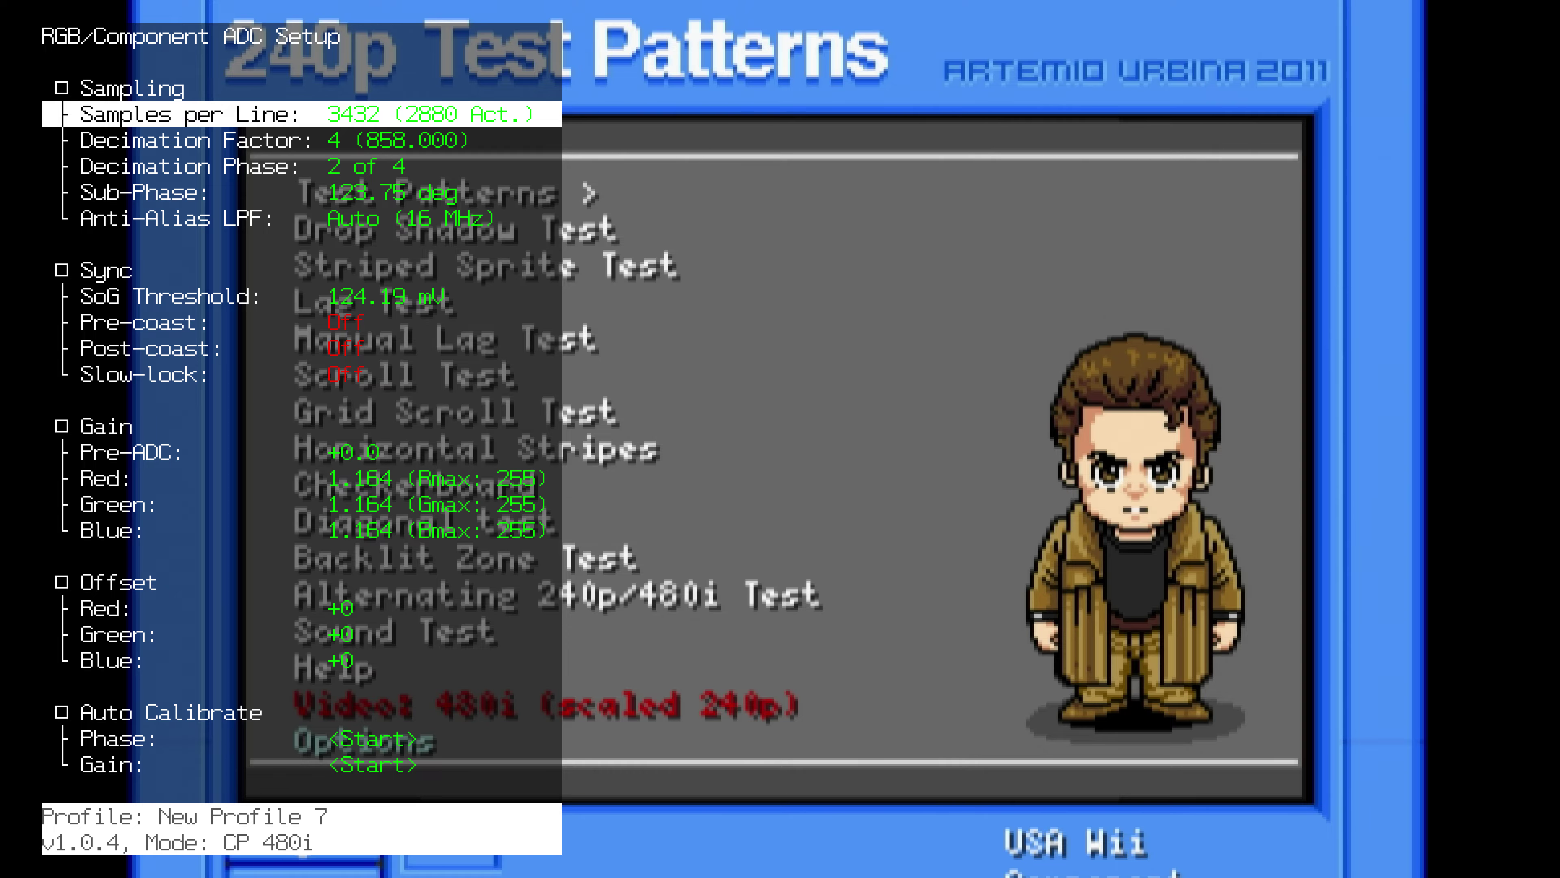
key("Return")
key("Down")
key("Down")
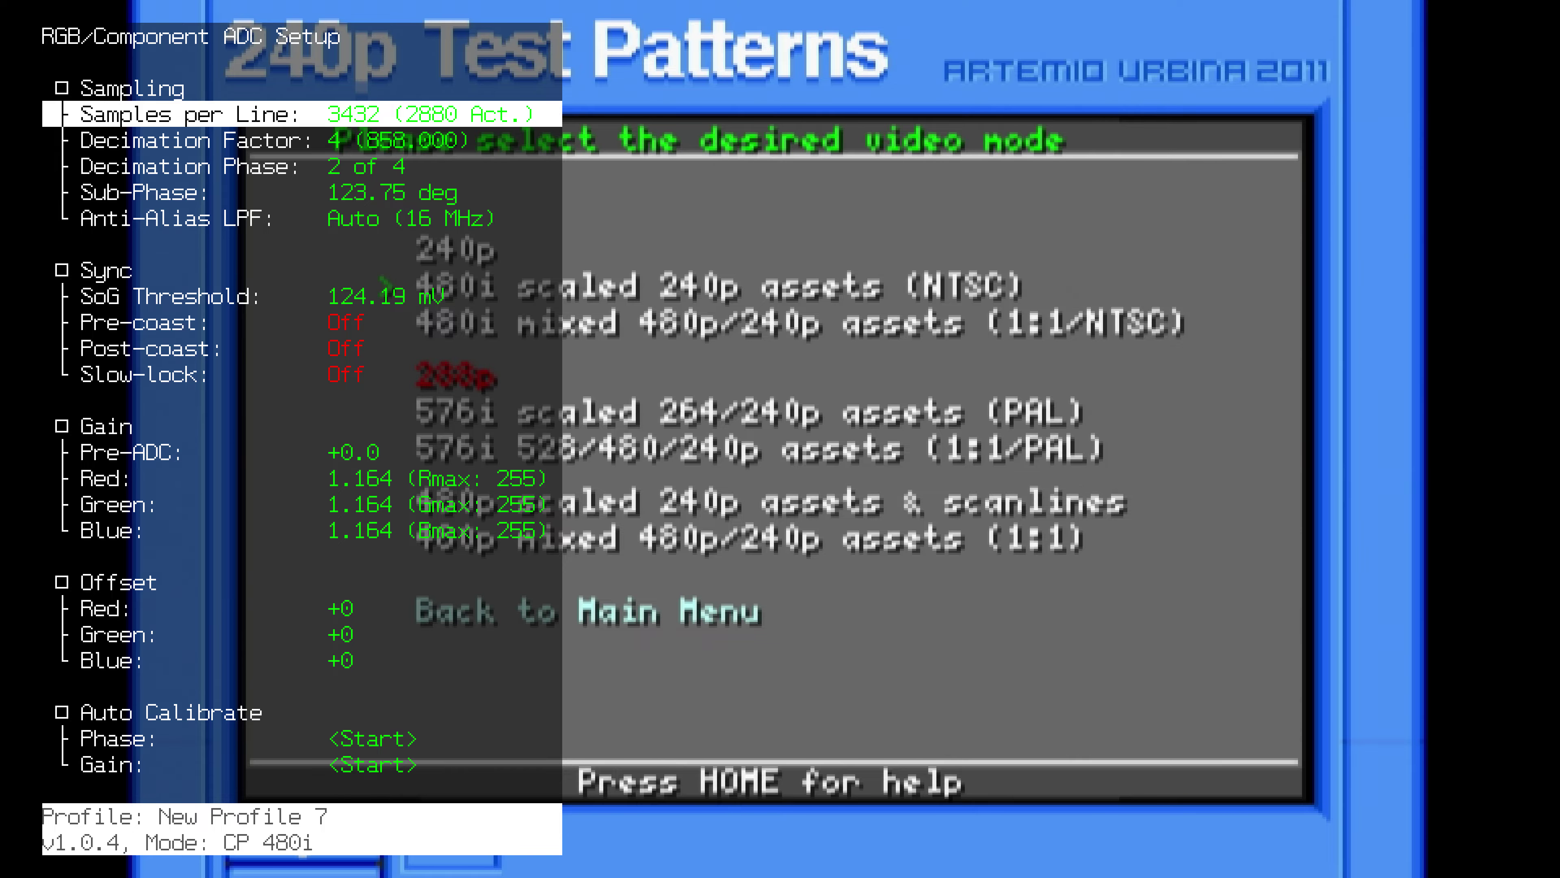
key("Return")
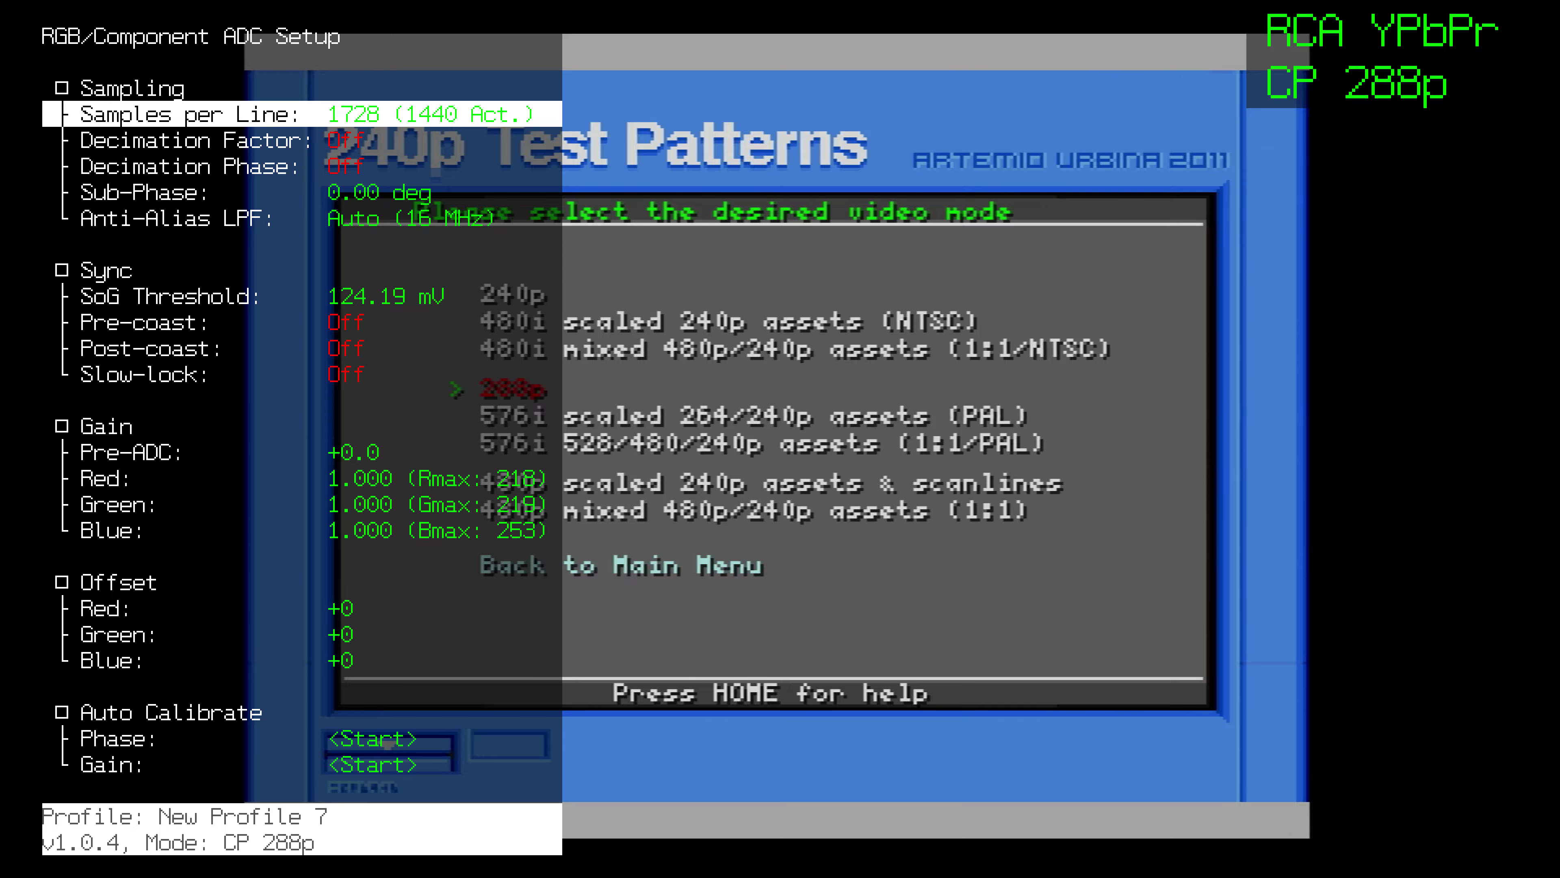
key("Escape")
Display the full-screen Grid test pattern so the ADC page reads 1728 samples per line
key("Down")
key("Return")
key("Down")
key("Down")
key("Down")
key("Down")
key("Down")
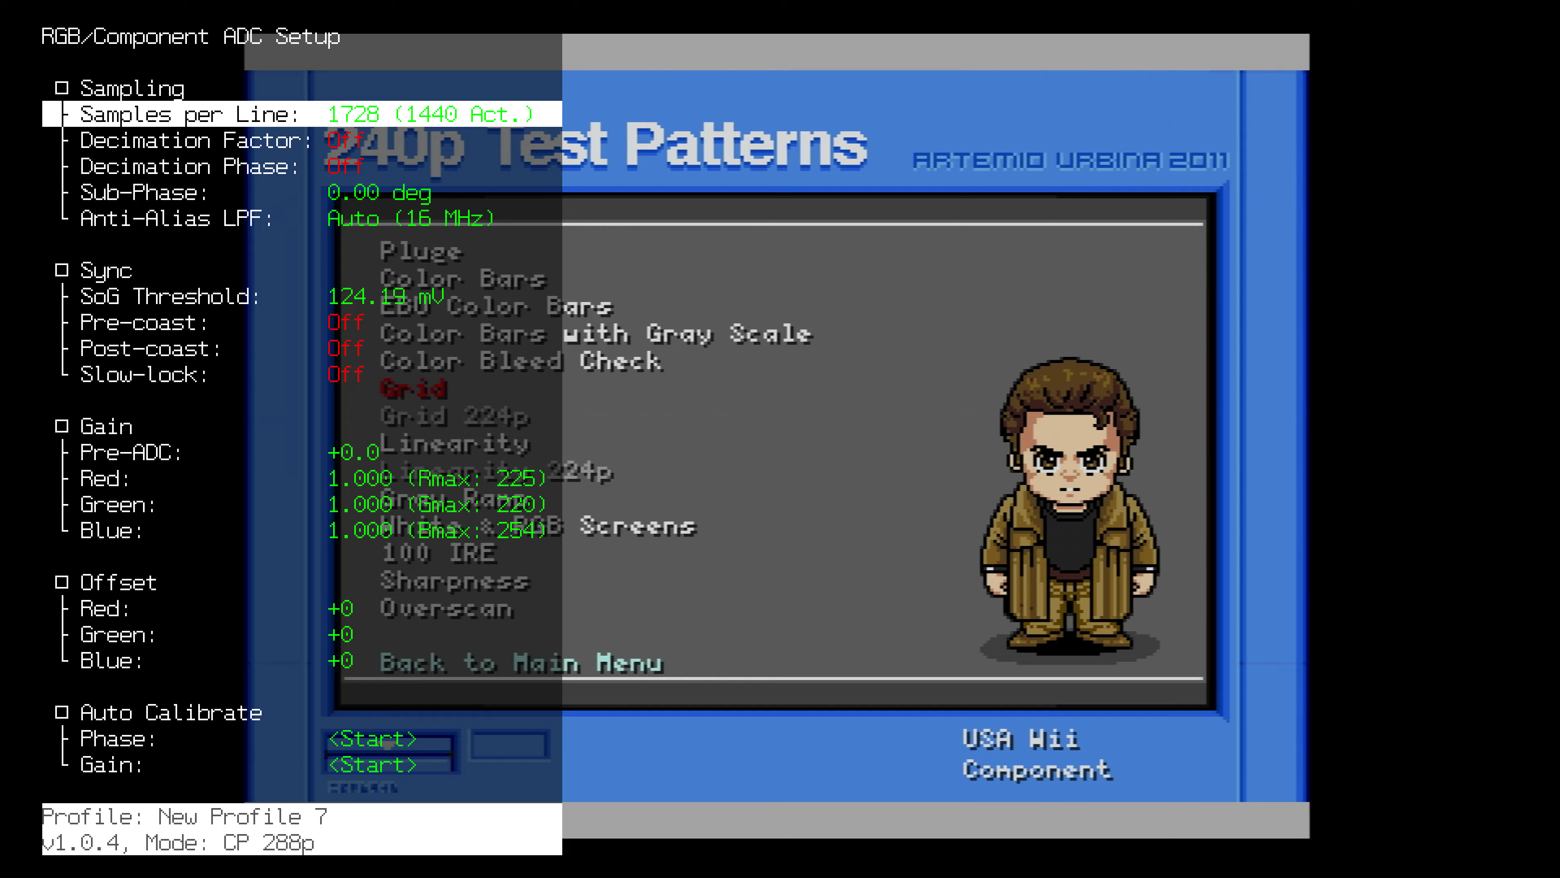
key("Return")
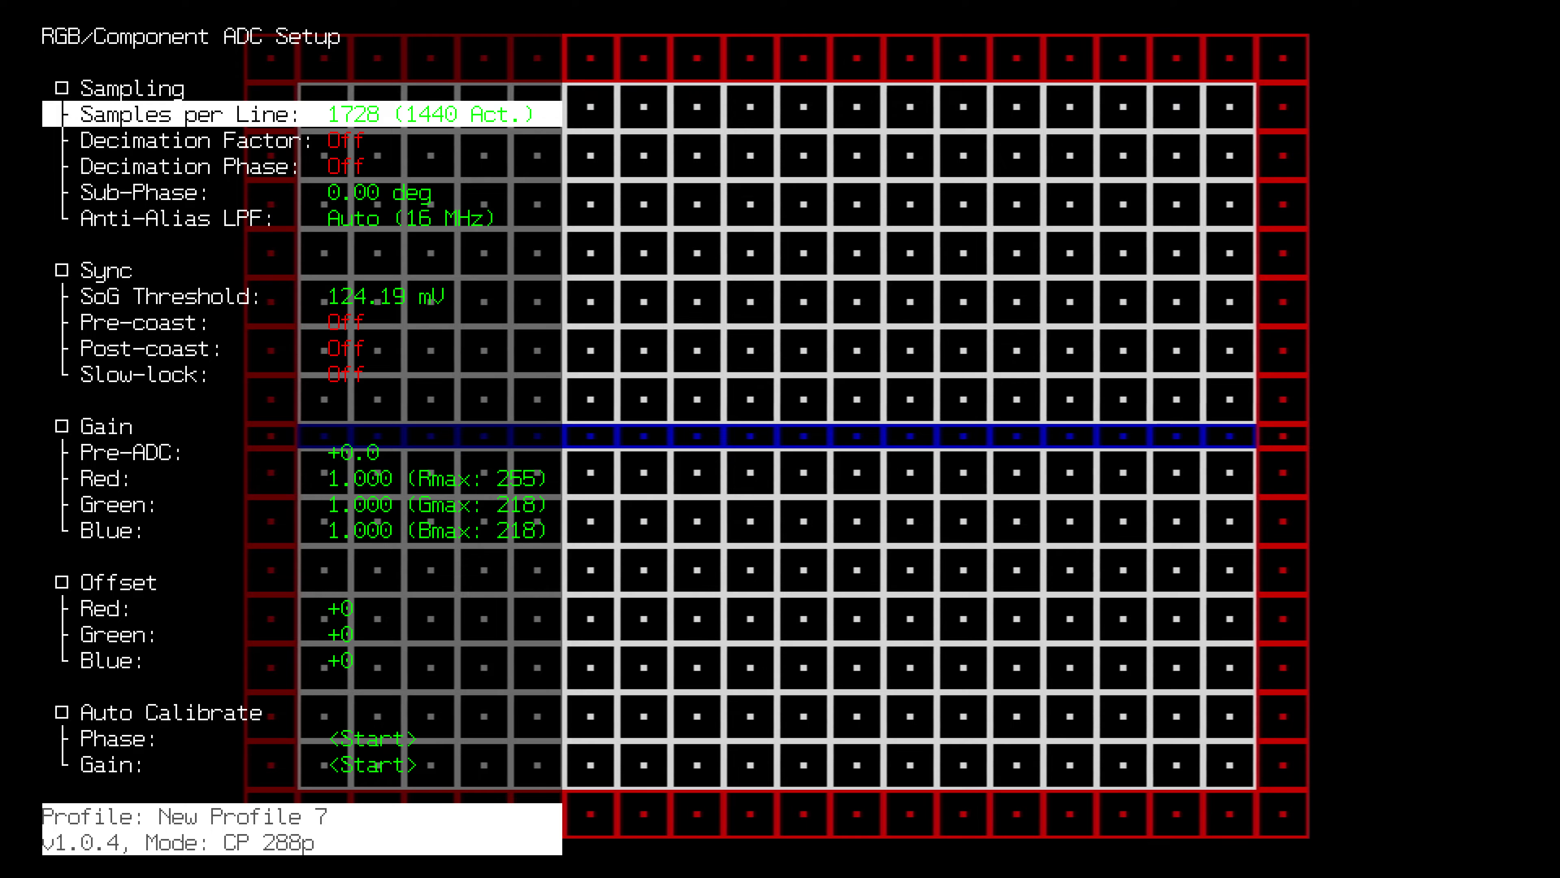
In Scaling/Crop Setup, set Aspect Correction to 1:1 (Sq. Pixel) and Scaling Mode to Proportional
key("Right")
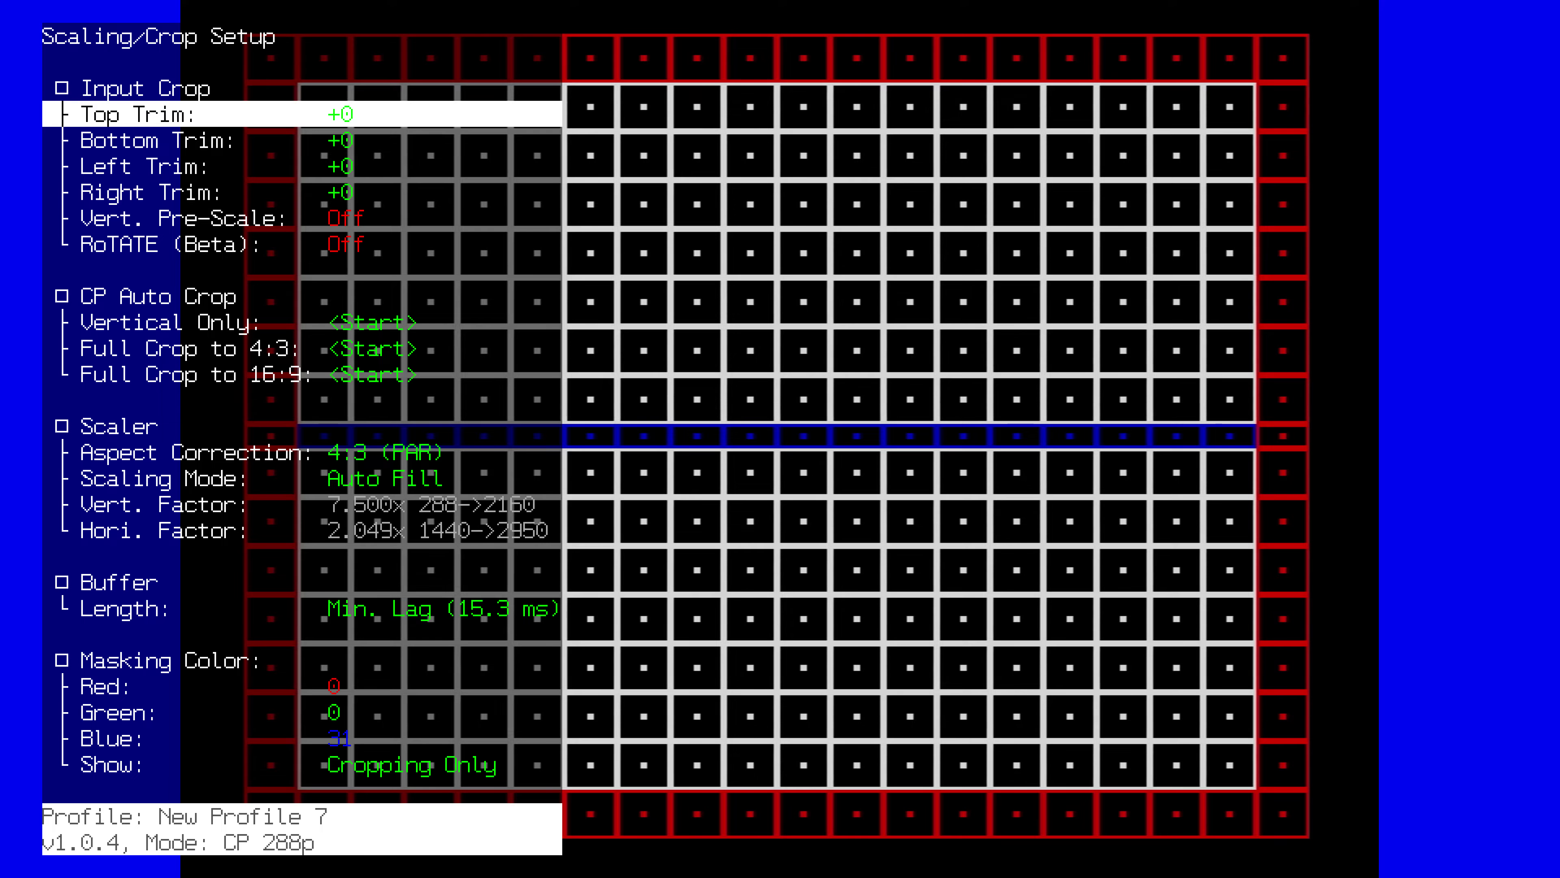
key("Down")
key("Down")
key("Down")
key("Down")
key("Down")
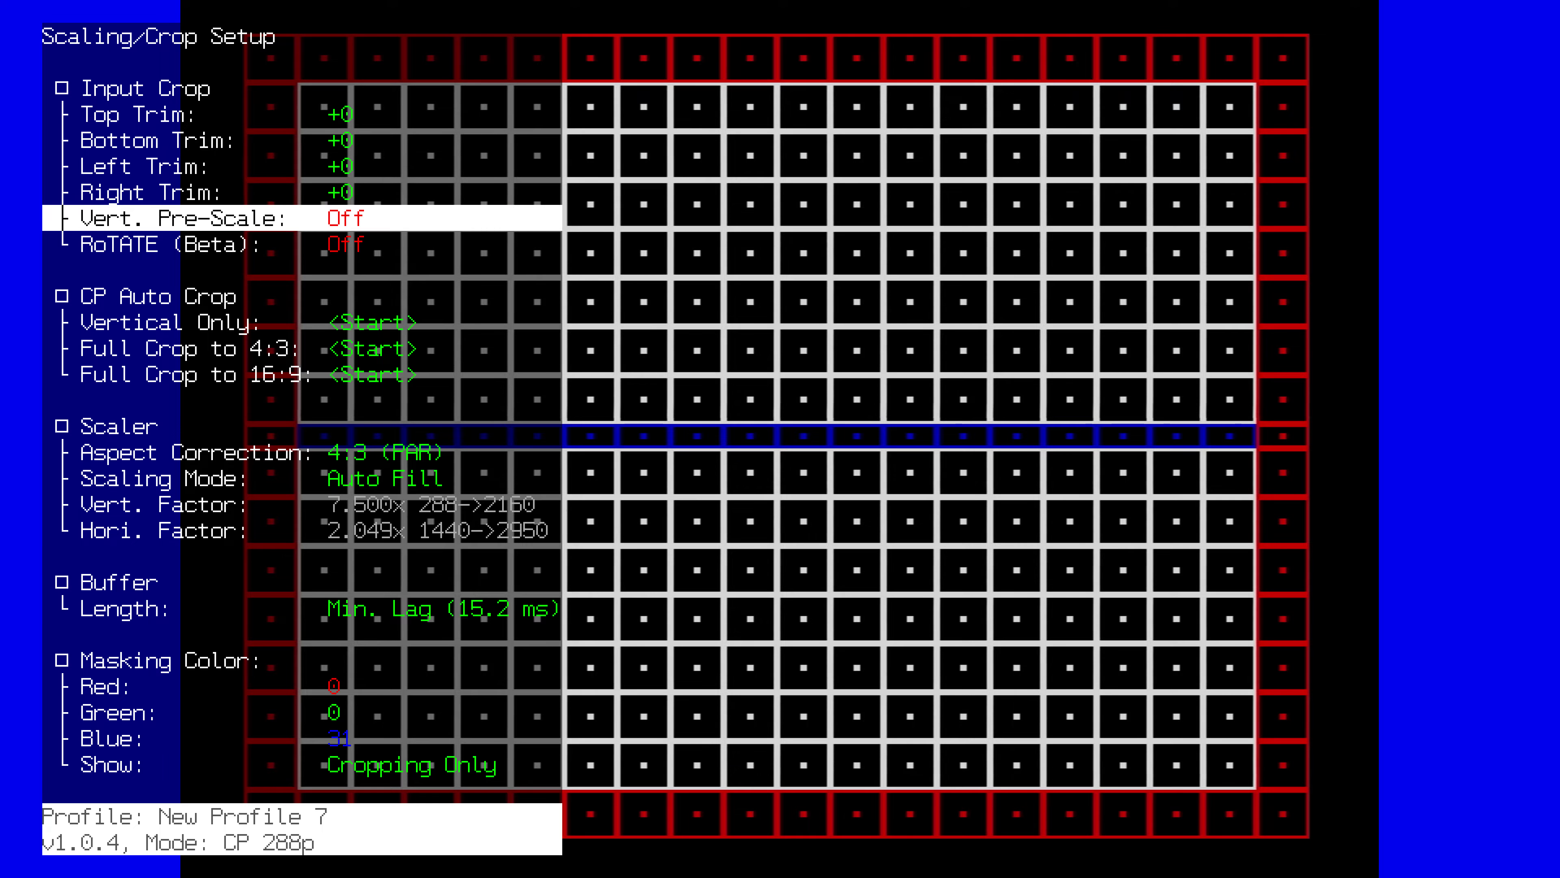
key("Down")
key("Down")
key("Down")
key("Down")
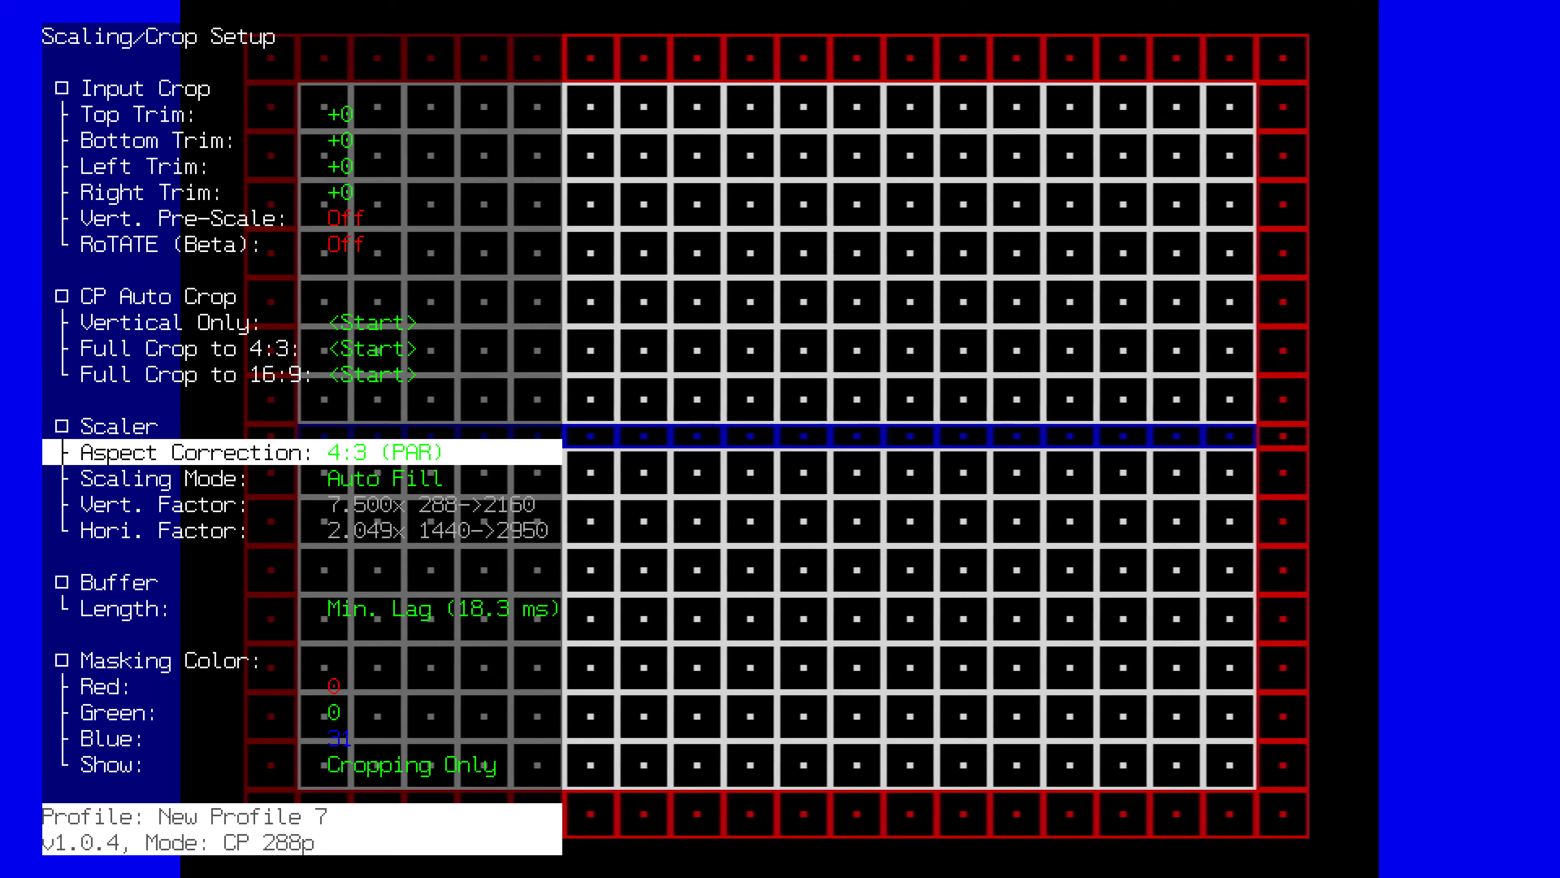
key("Right")
key("Right")
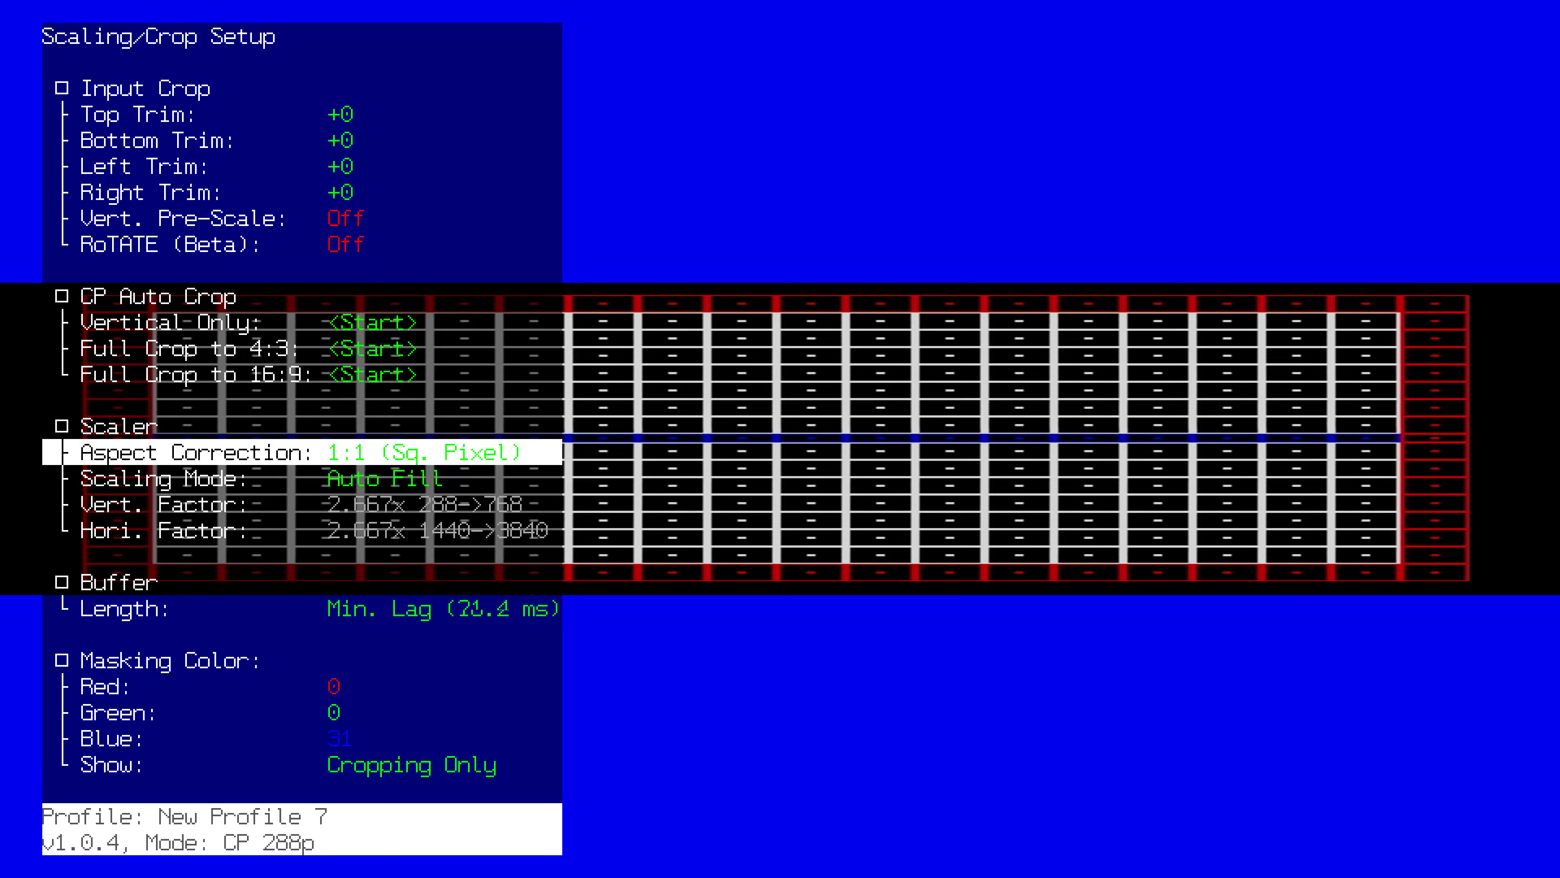
key("Down")
key("Right")
Set the vertical scale factor to 9.000x (288->2592) and go back to RGB/Component ADC Setup
key("Down")
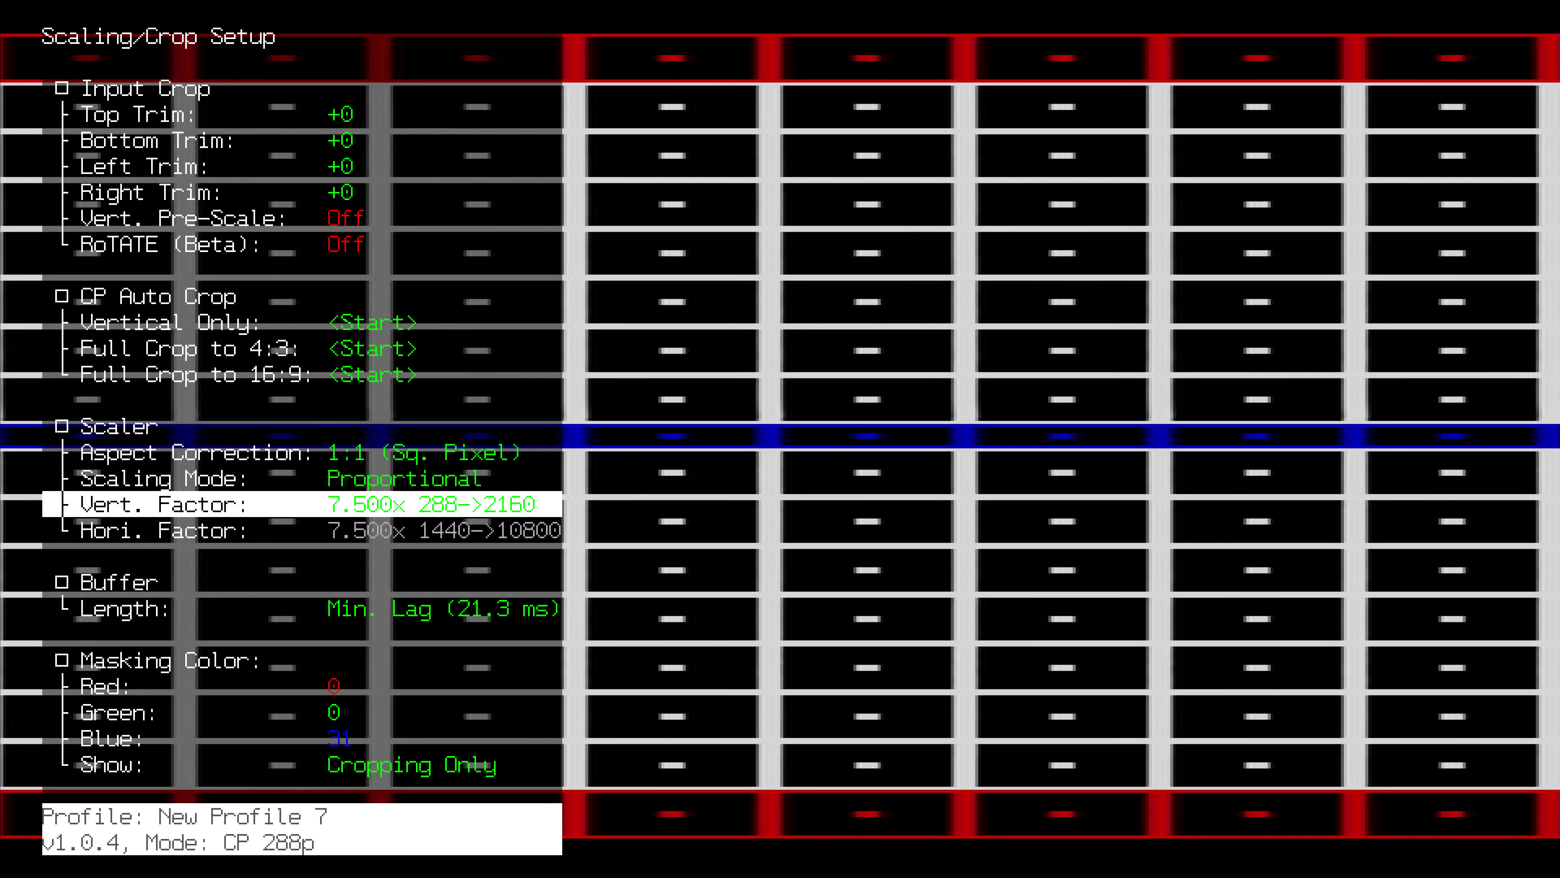
key("Right")
key("Right")
key("Right")
key("Right")
key("Right")
key("Right")
key("Right")
key("Right")
key("Right")
key("Right")
key("Right")
key("Right")
key("Right")
key("Right")
key("Right")
key("Right")
key("Right")
key("Right")
key("Right")
key("Right")
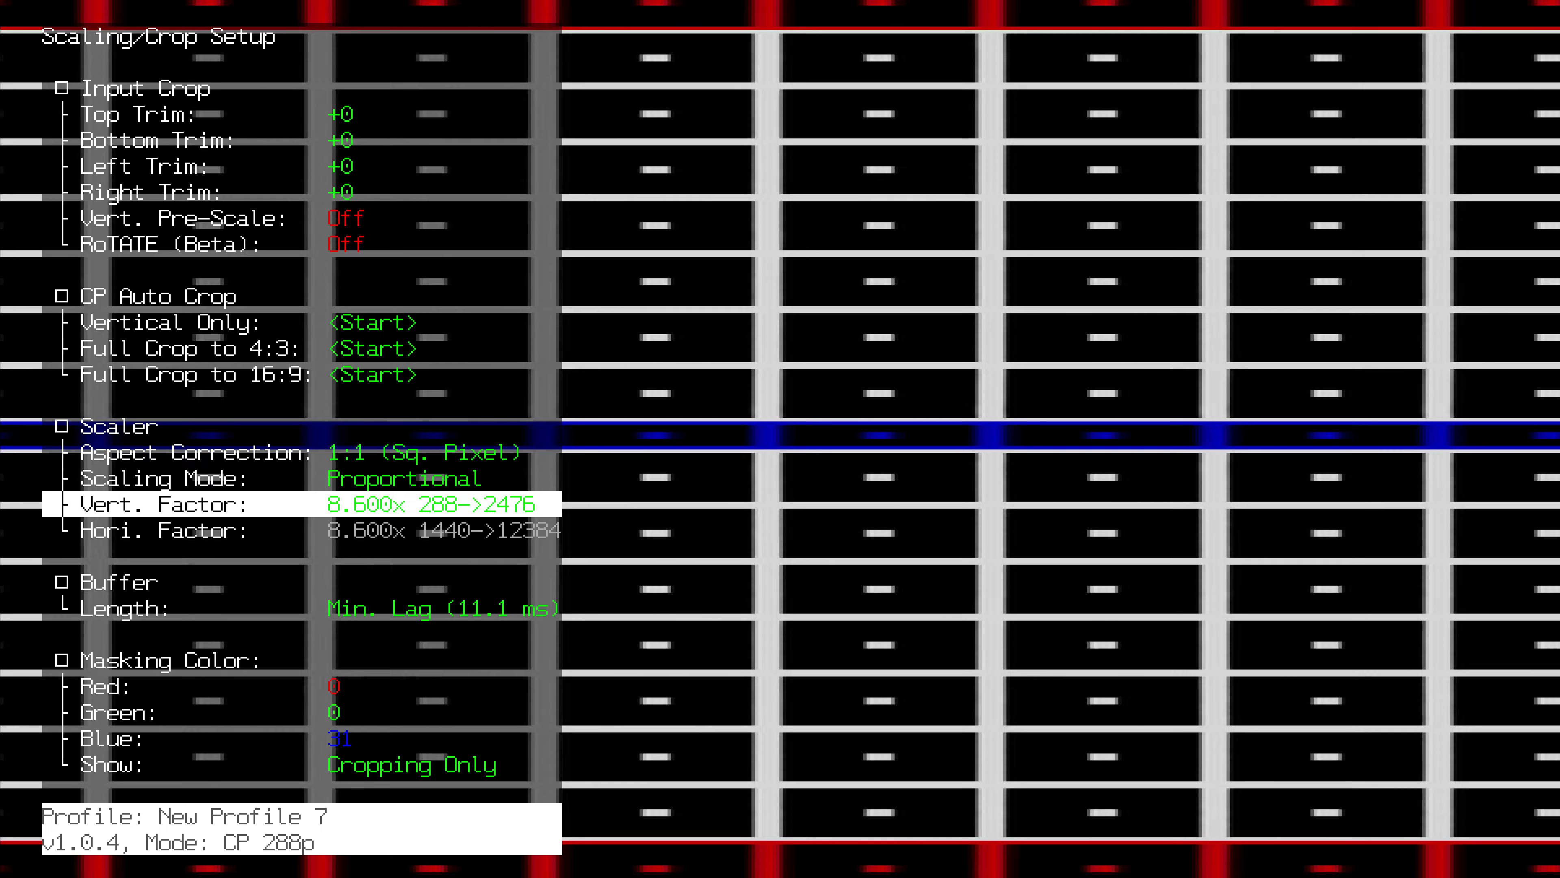
key("Right")
key("Right")
key("Right")
key("Right")
key("Right")
key("Right")
key("Right")
key("Right")
key("Right")
key("Right")
key("Right")
key("Right")
key("Right")
key("Right")
key("Right")
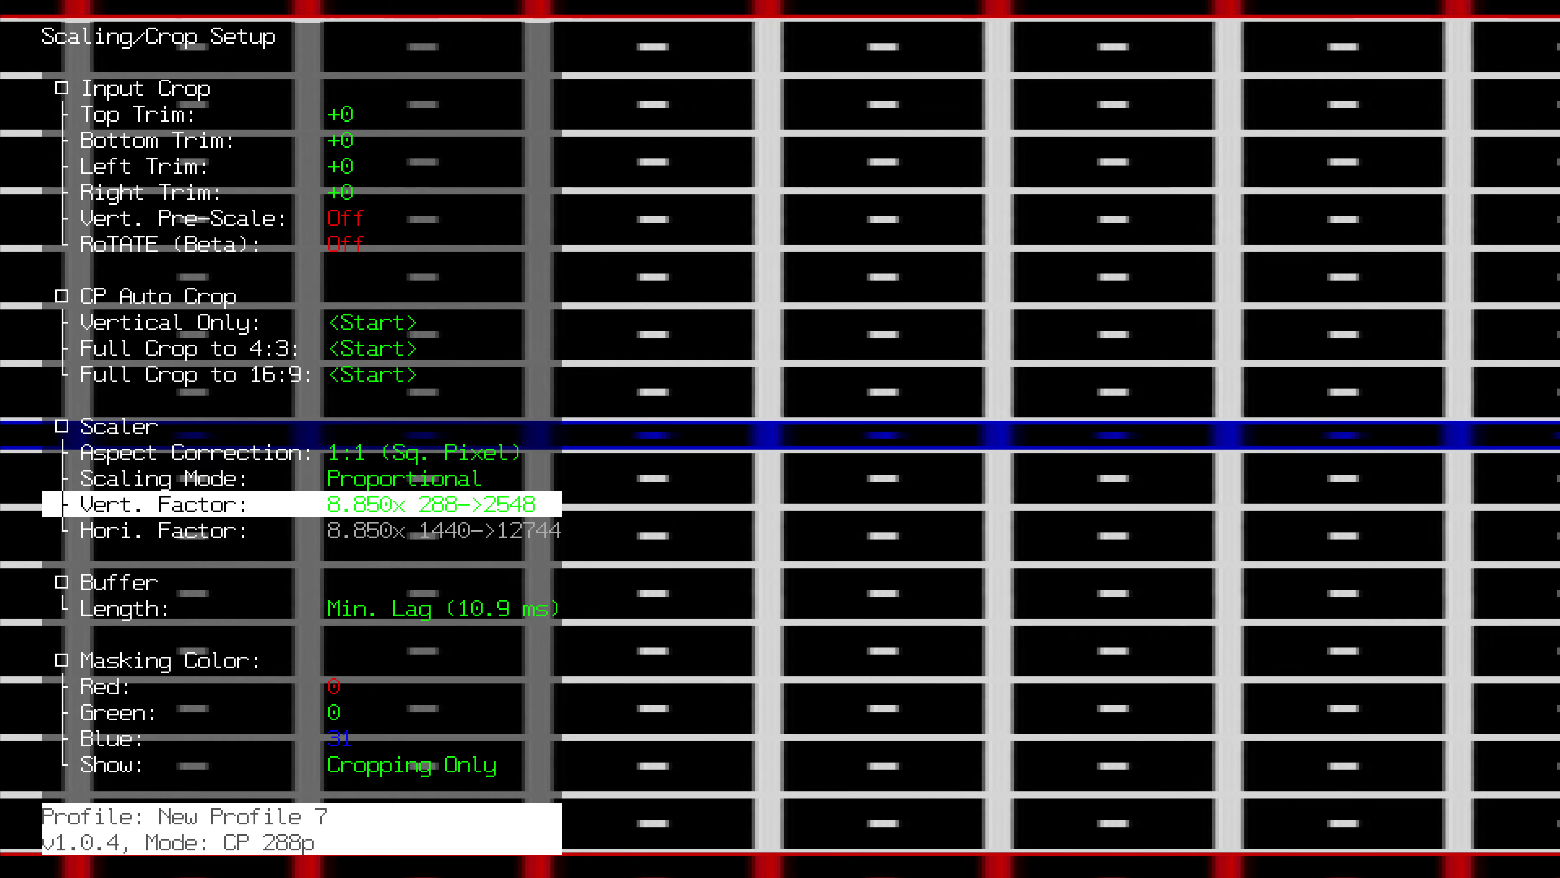
key("Left")
key("Left")
key("Left")
key("Left")
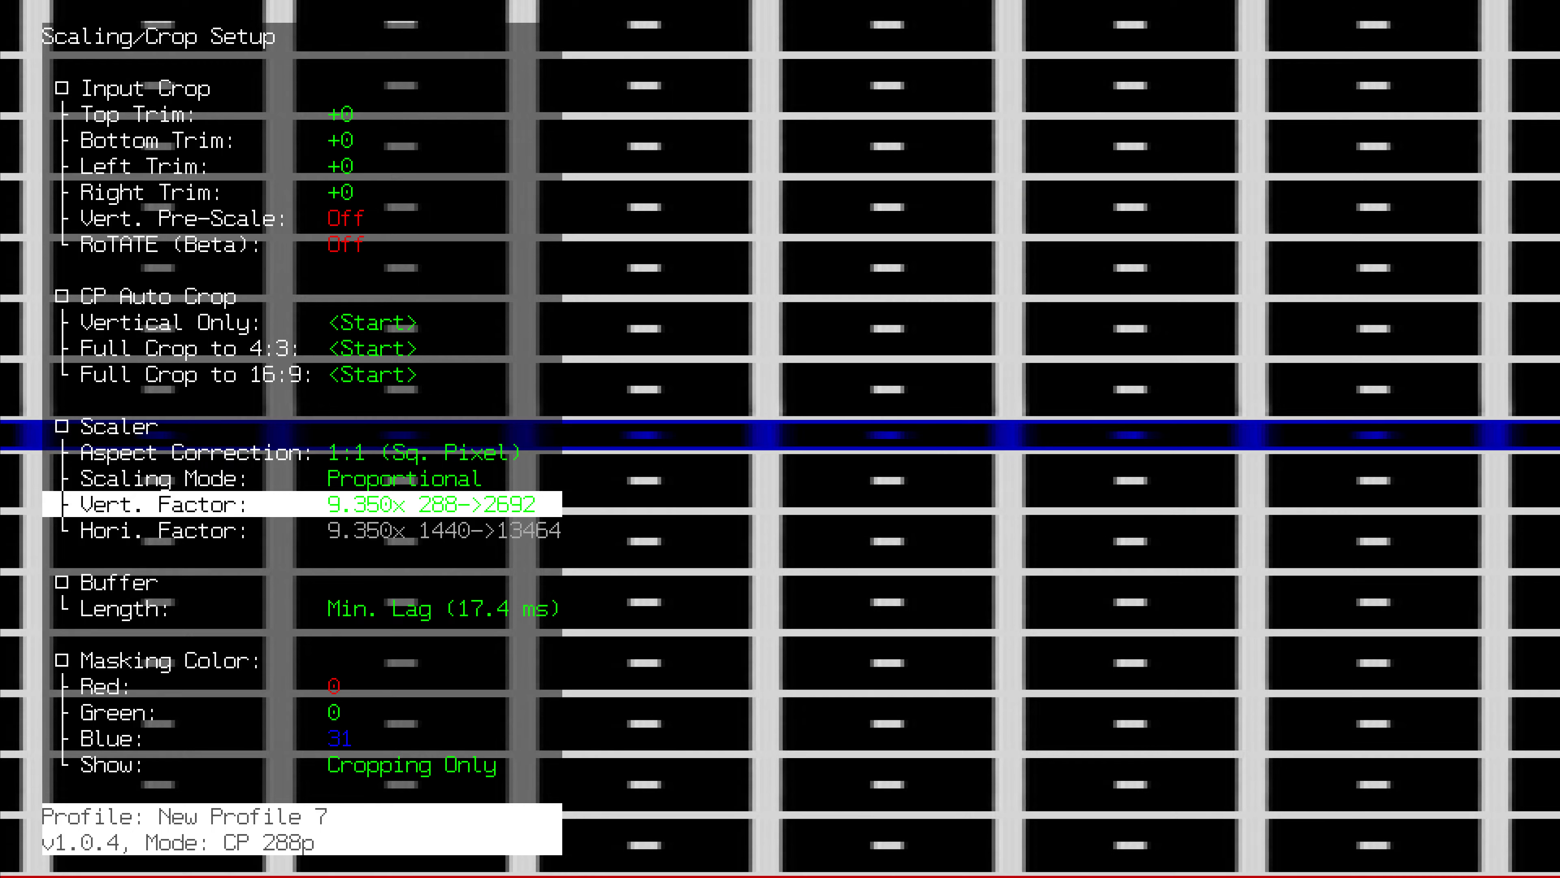
key("Left")
key("Left")
key("Left")
key("Left")
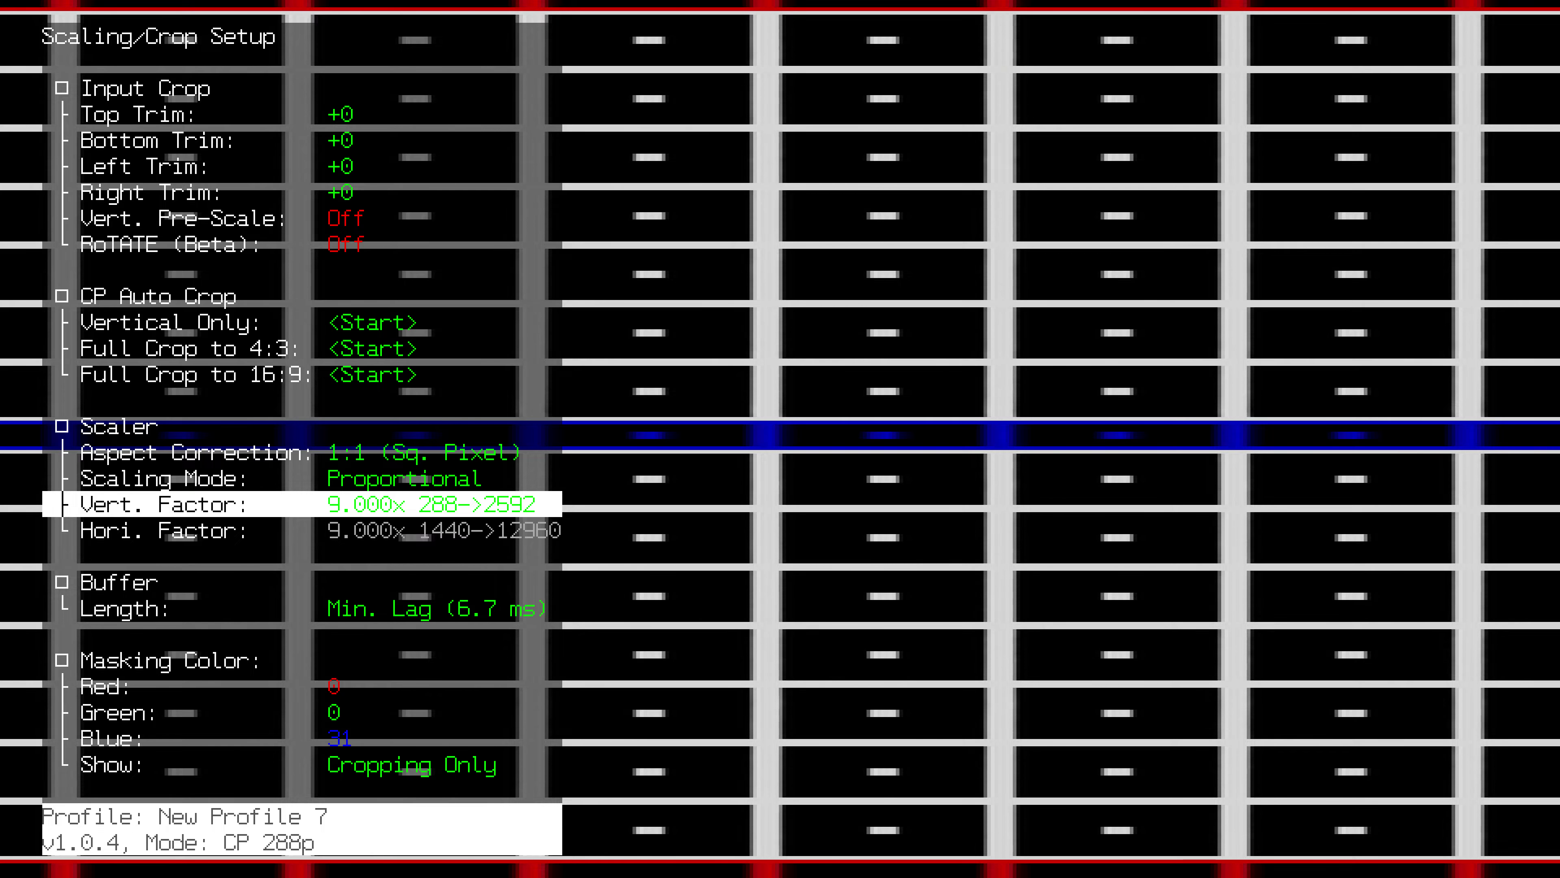
key("Escape")
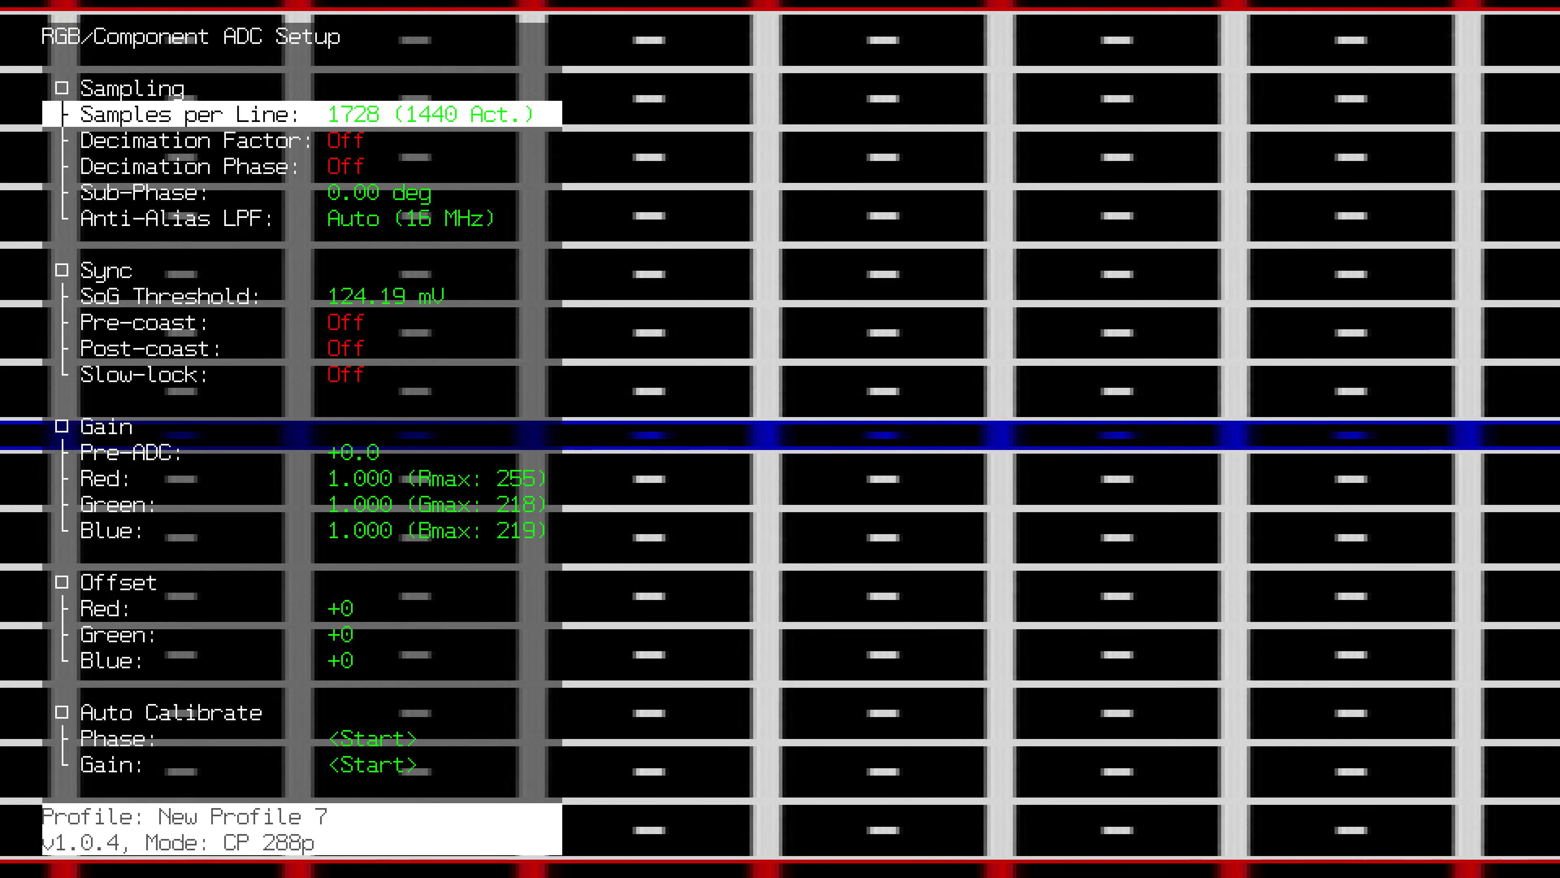
Set Samples per Line to 3456 (2880 active) and Decimation Factor to 4
key("Right")
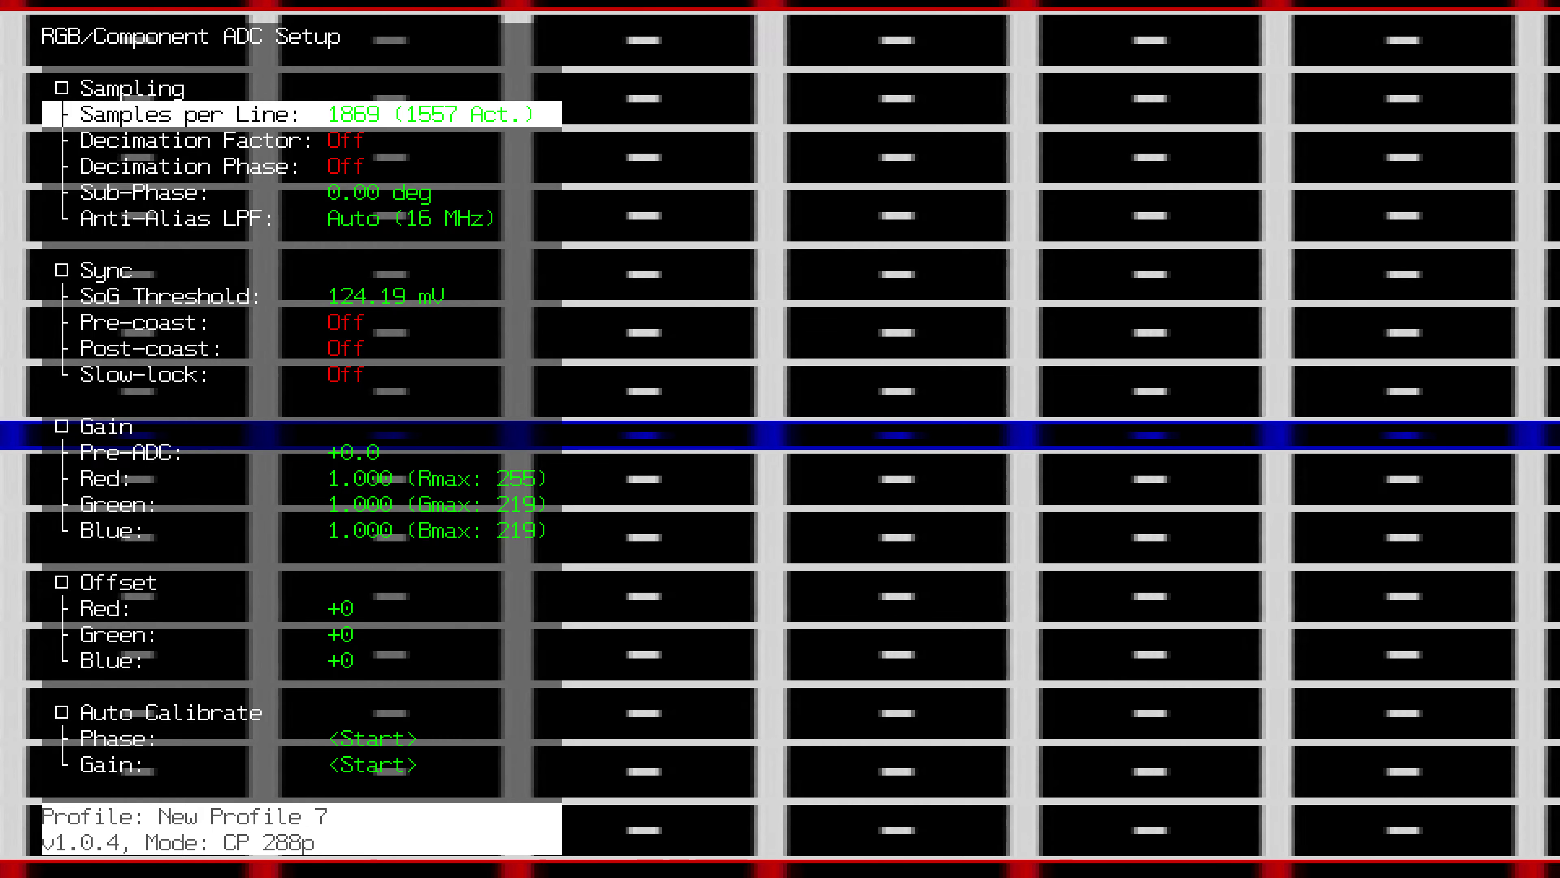
key("Right")
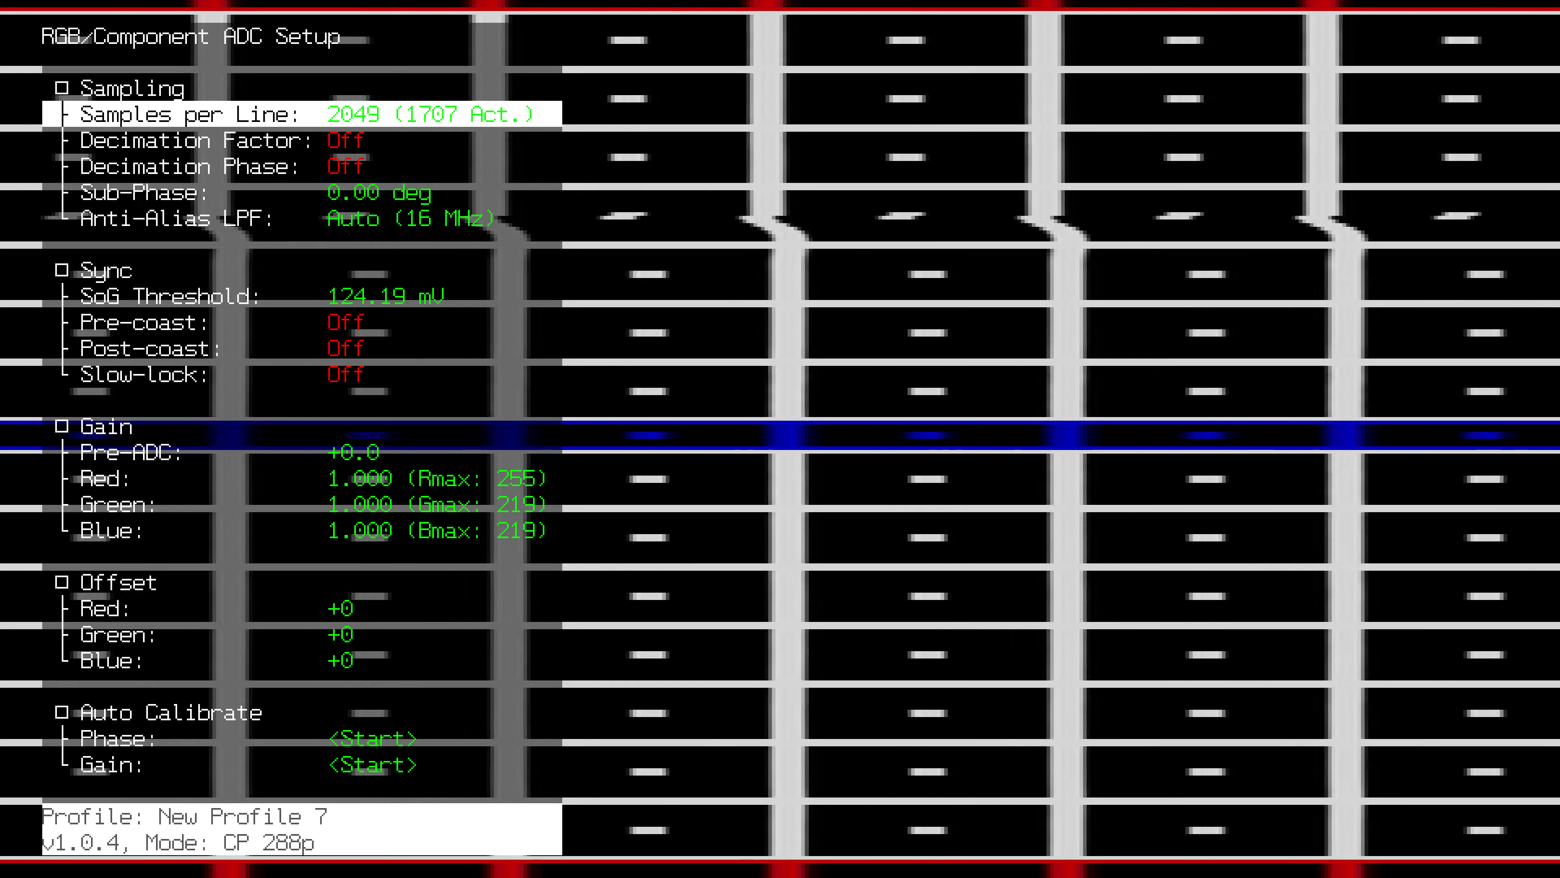
key("Right")
key("Right")
key("Right")
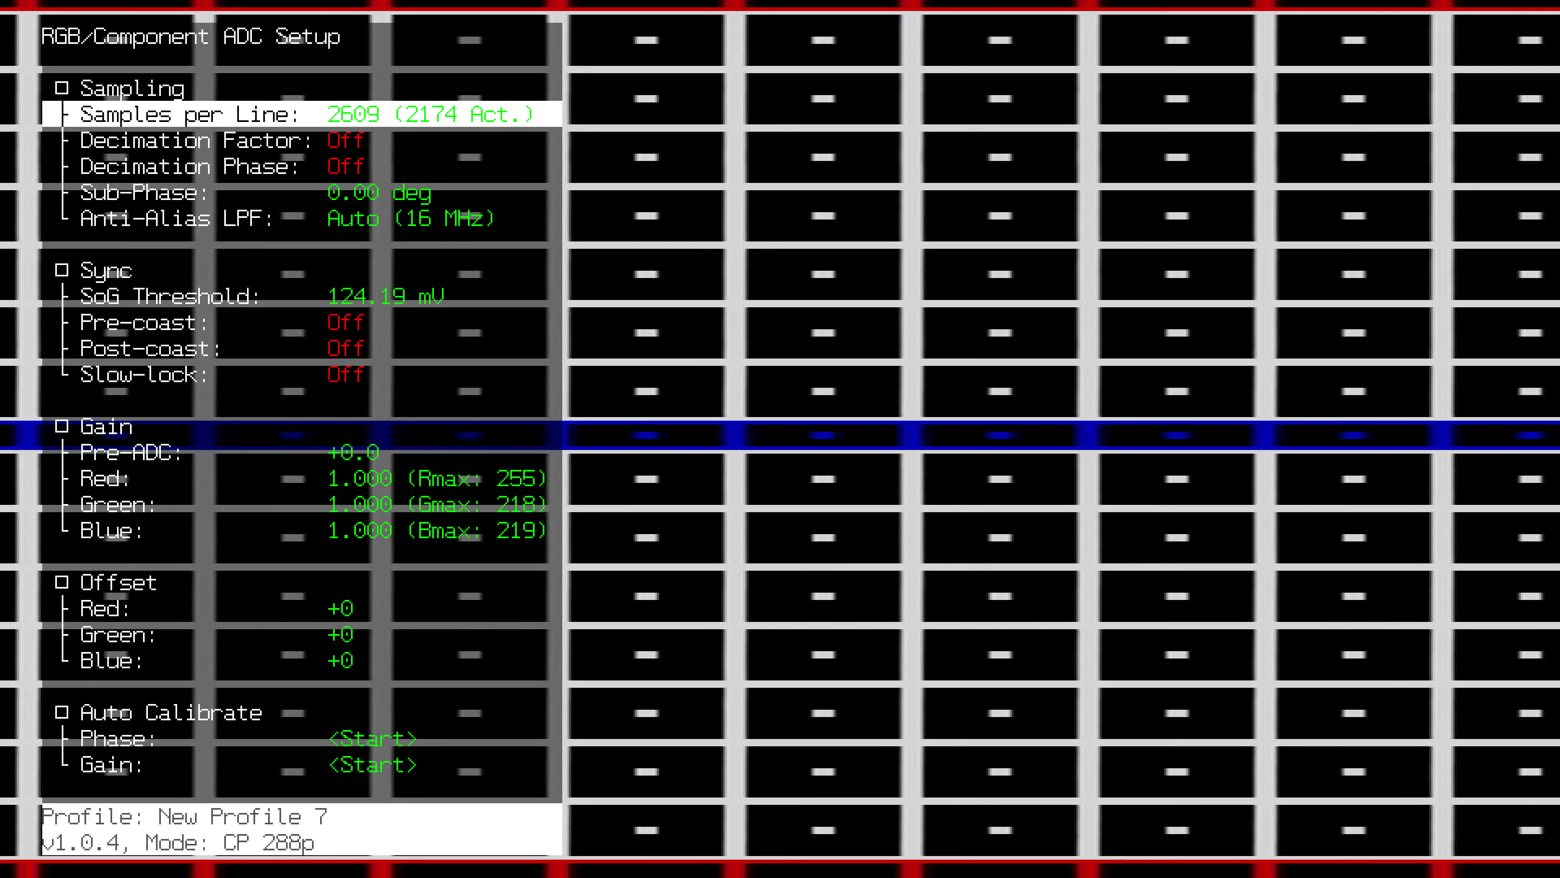
key("Right")
key("Right")
key("Right")
key("Right")
key("Right")
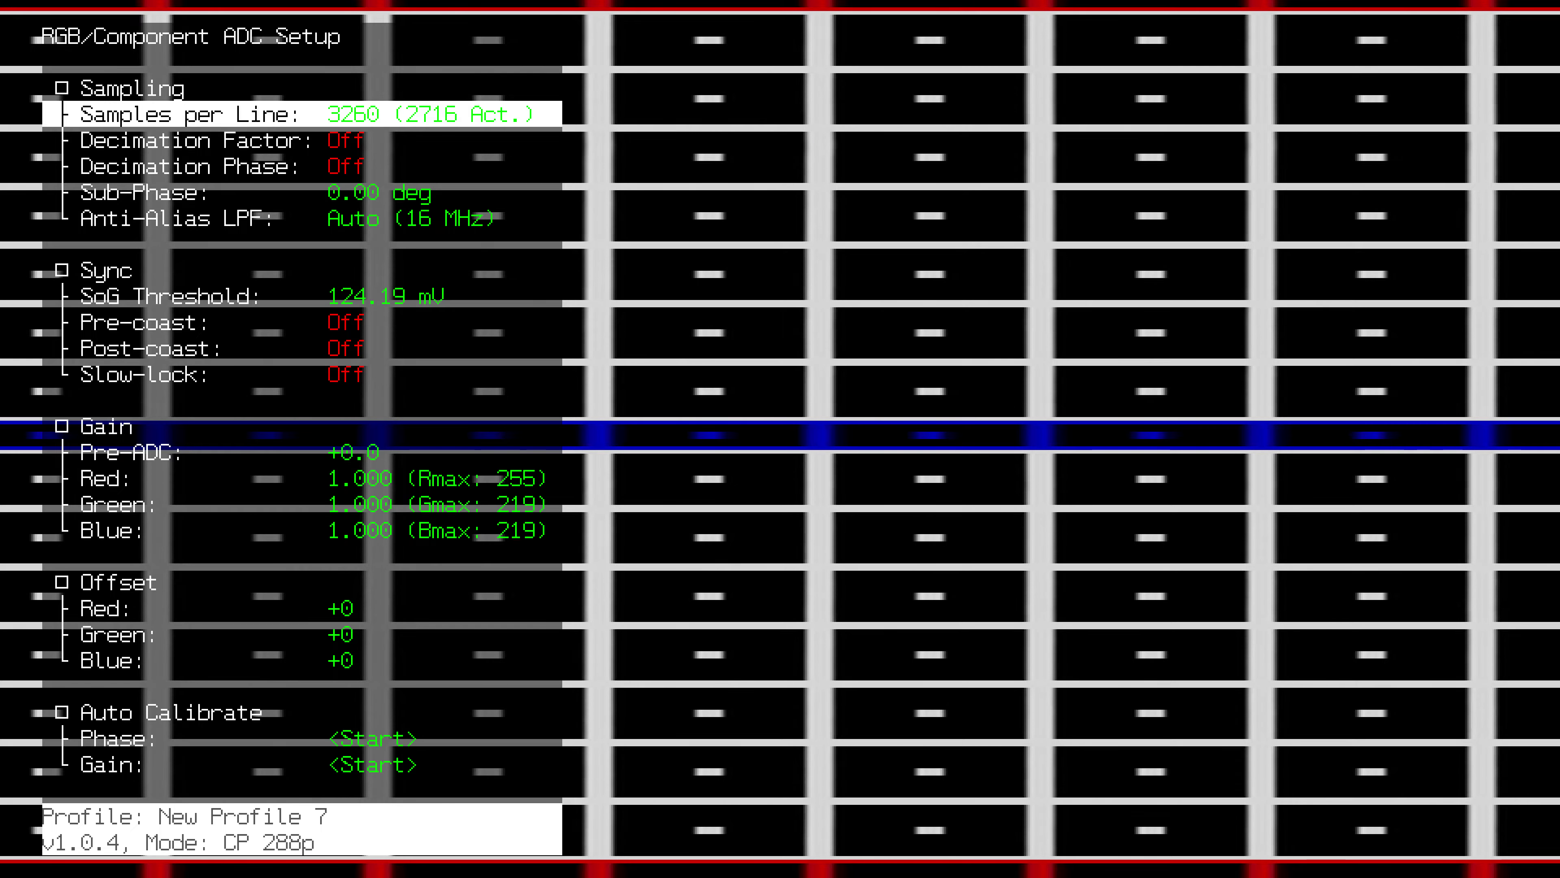
key("Right")
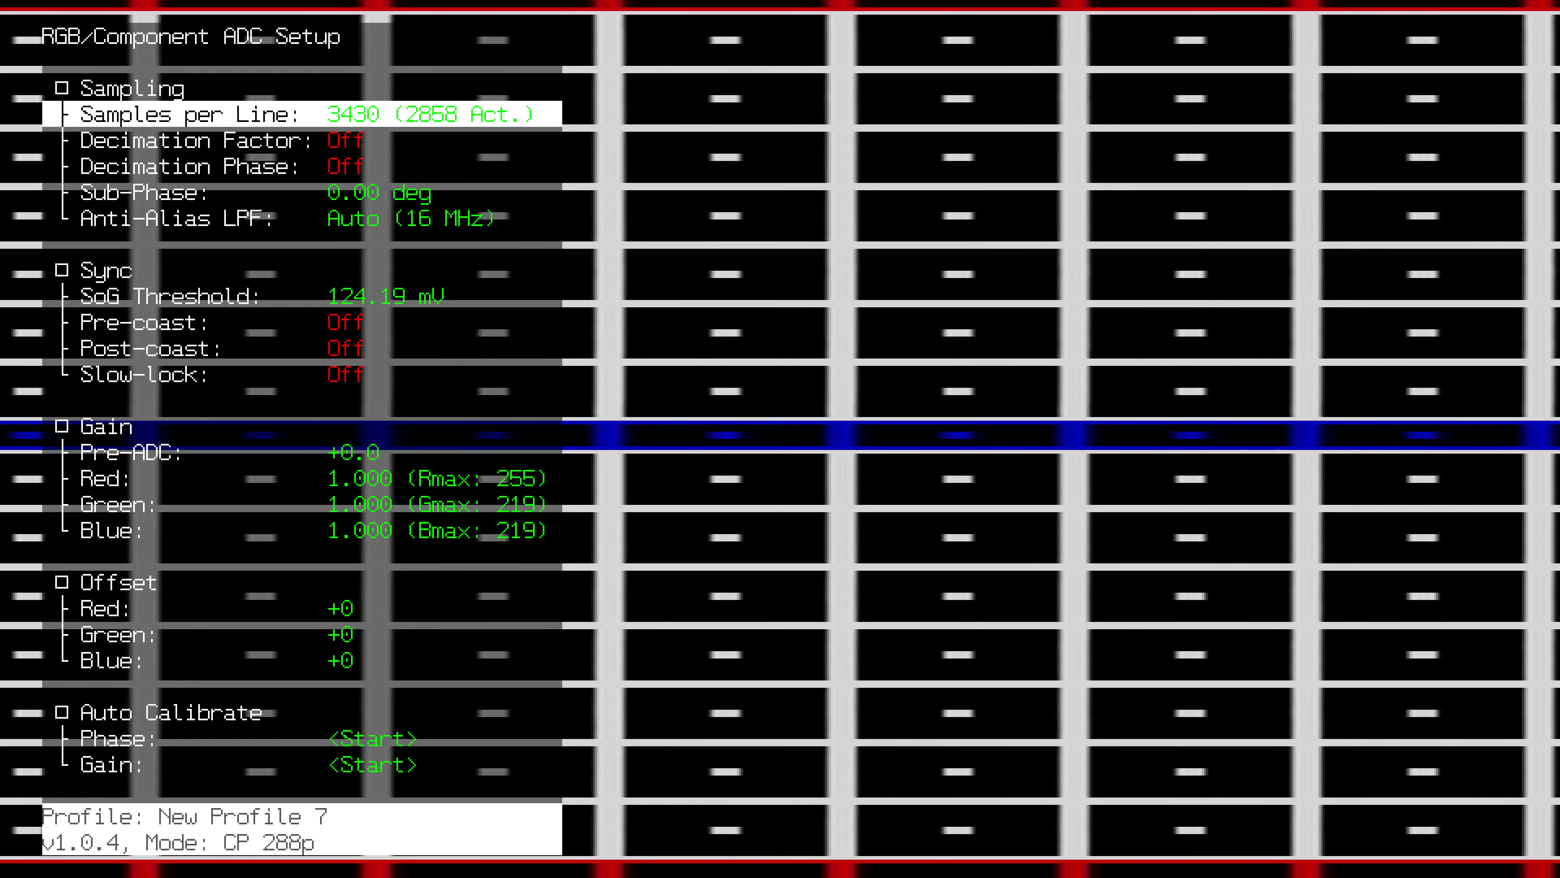
key("Left")
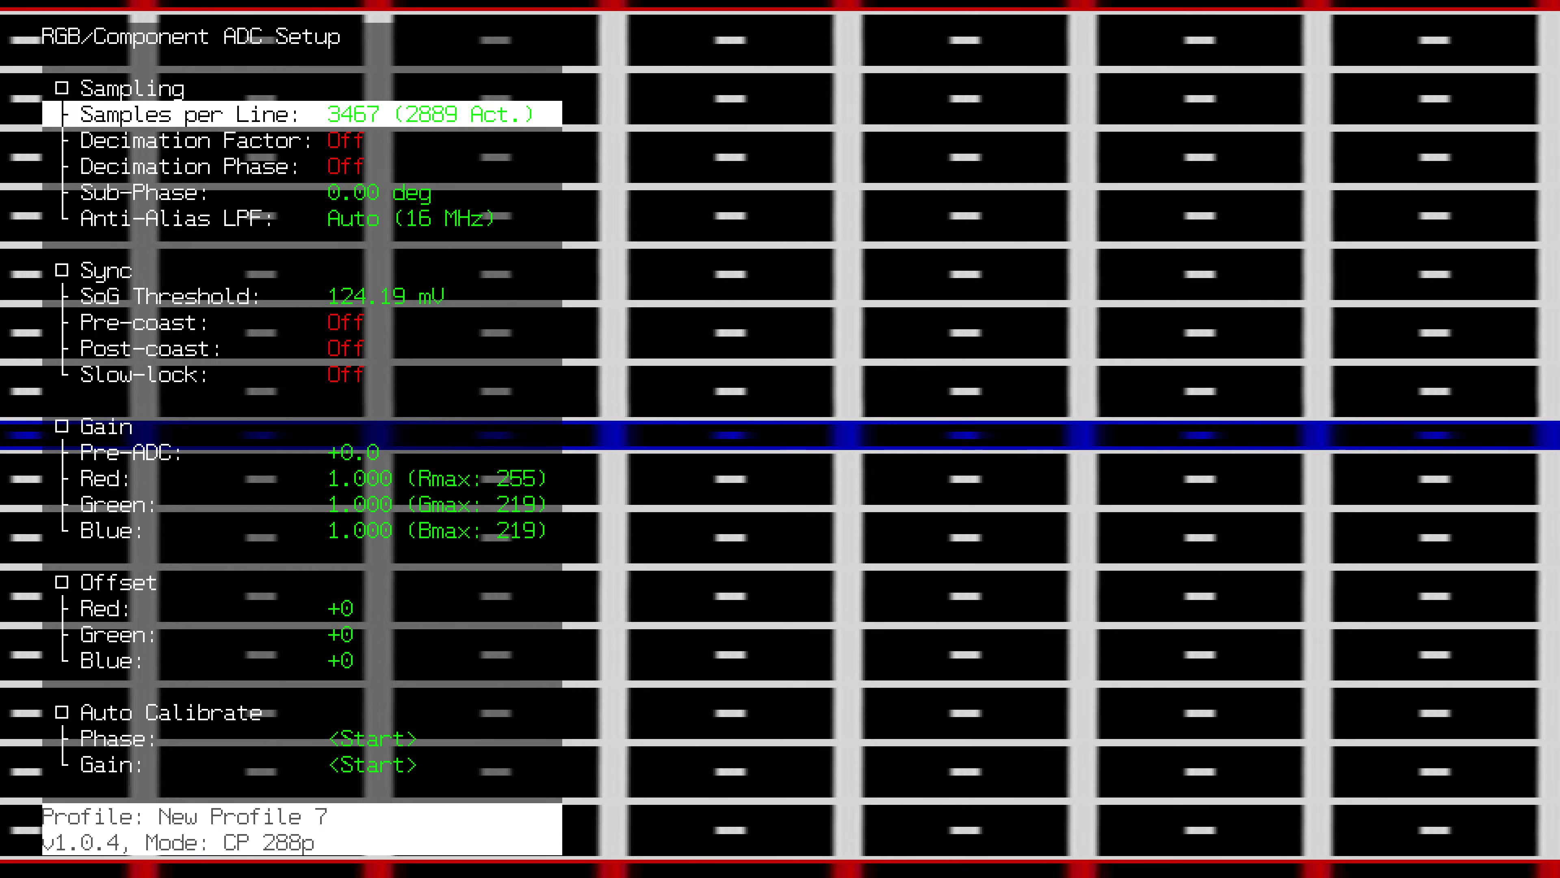
key("Down")
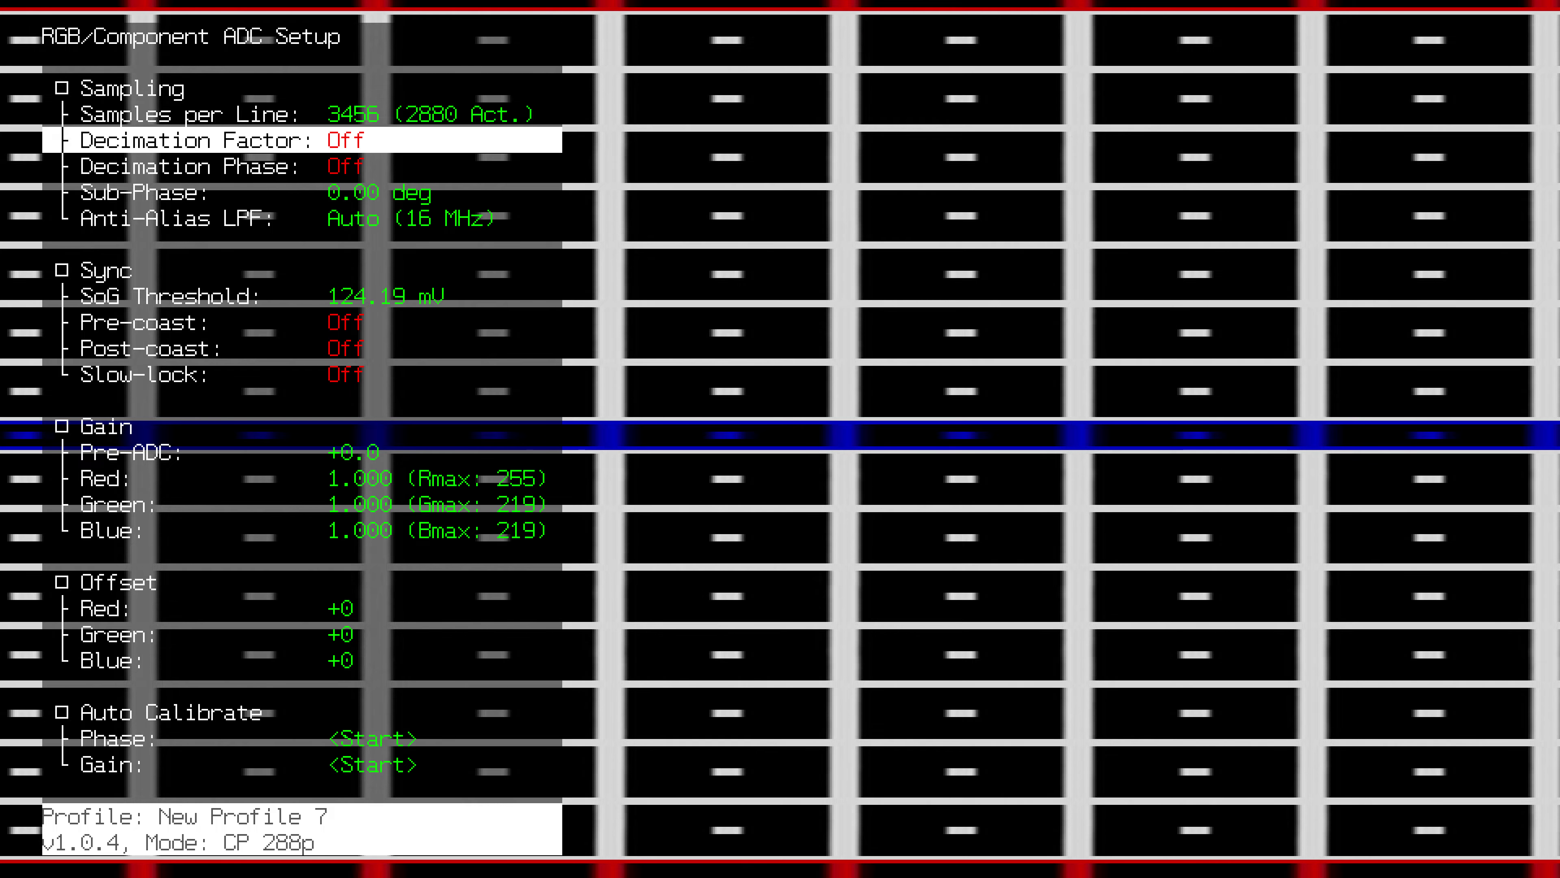
key("Right")
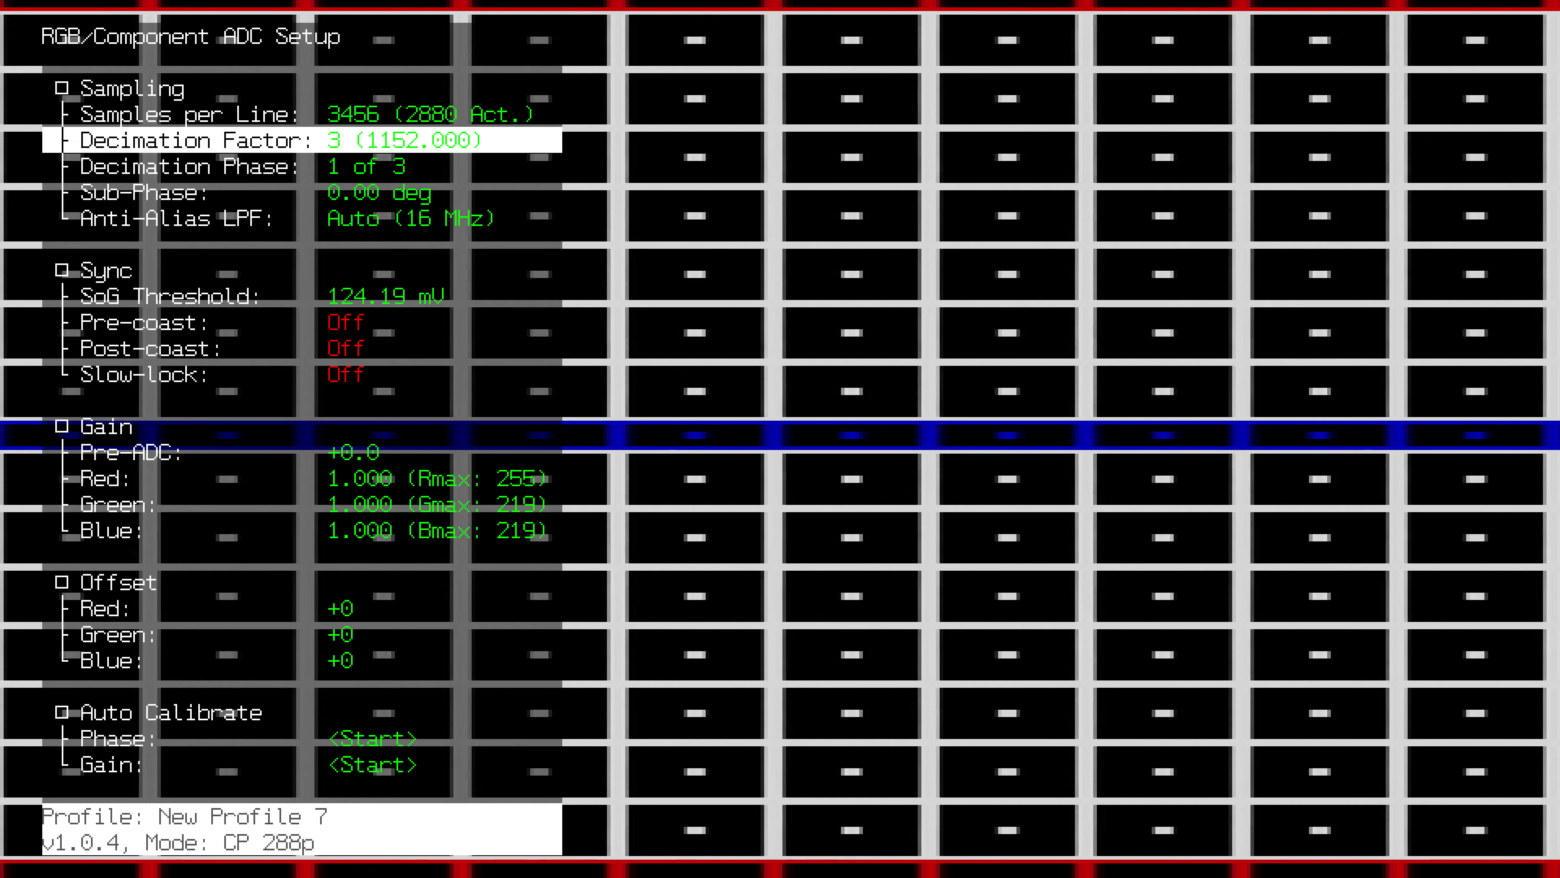
key("Right")
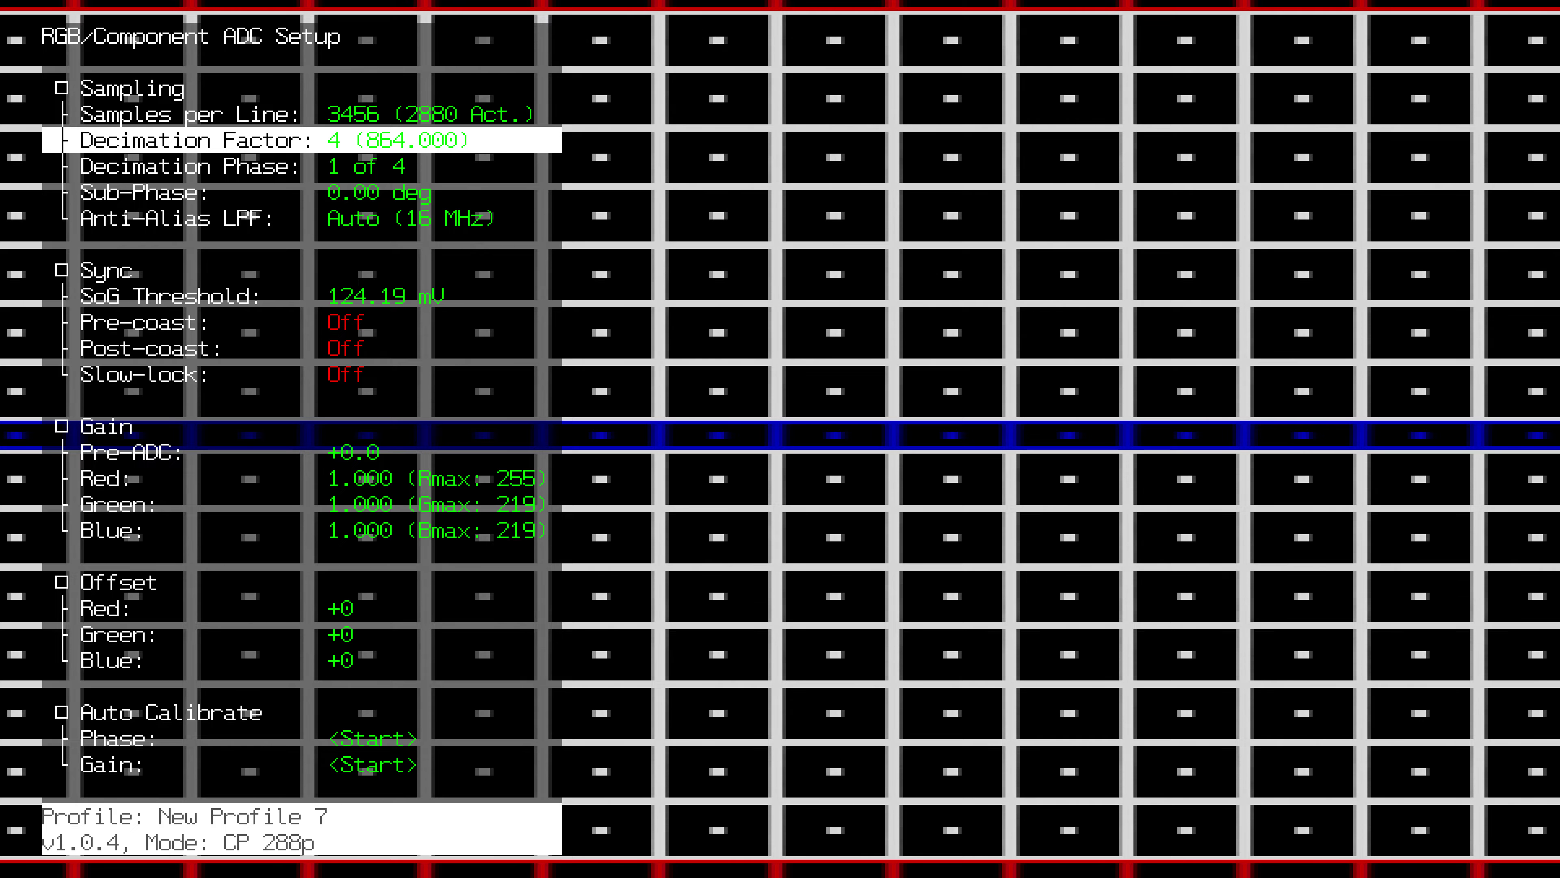
Start Auto Calibrate Phase, running it twice
key("Up")
key("Up")
key("Up")
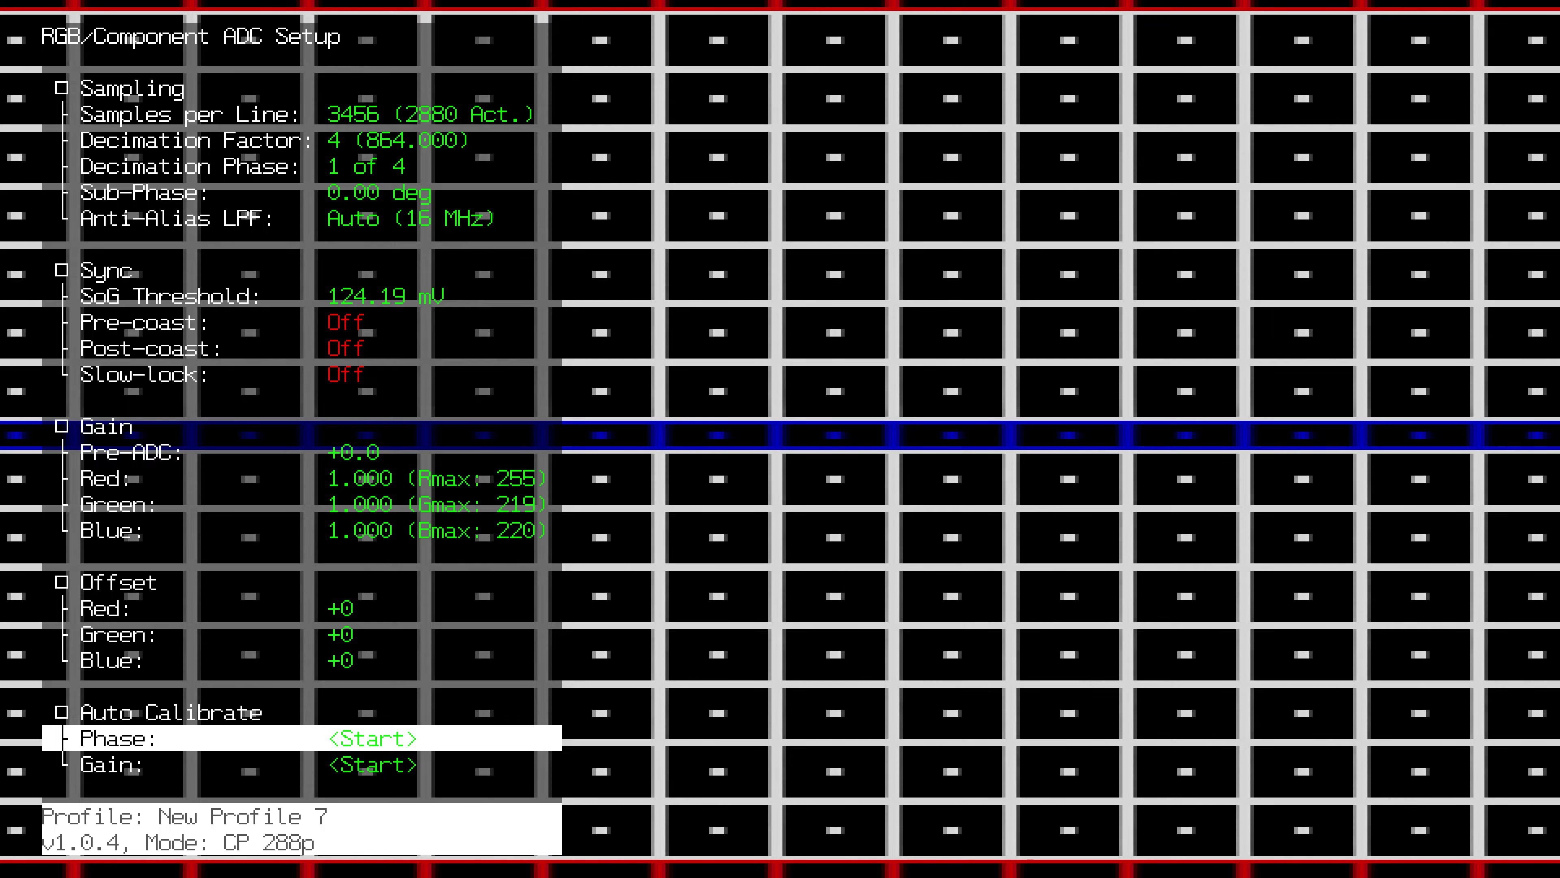
key("Return")
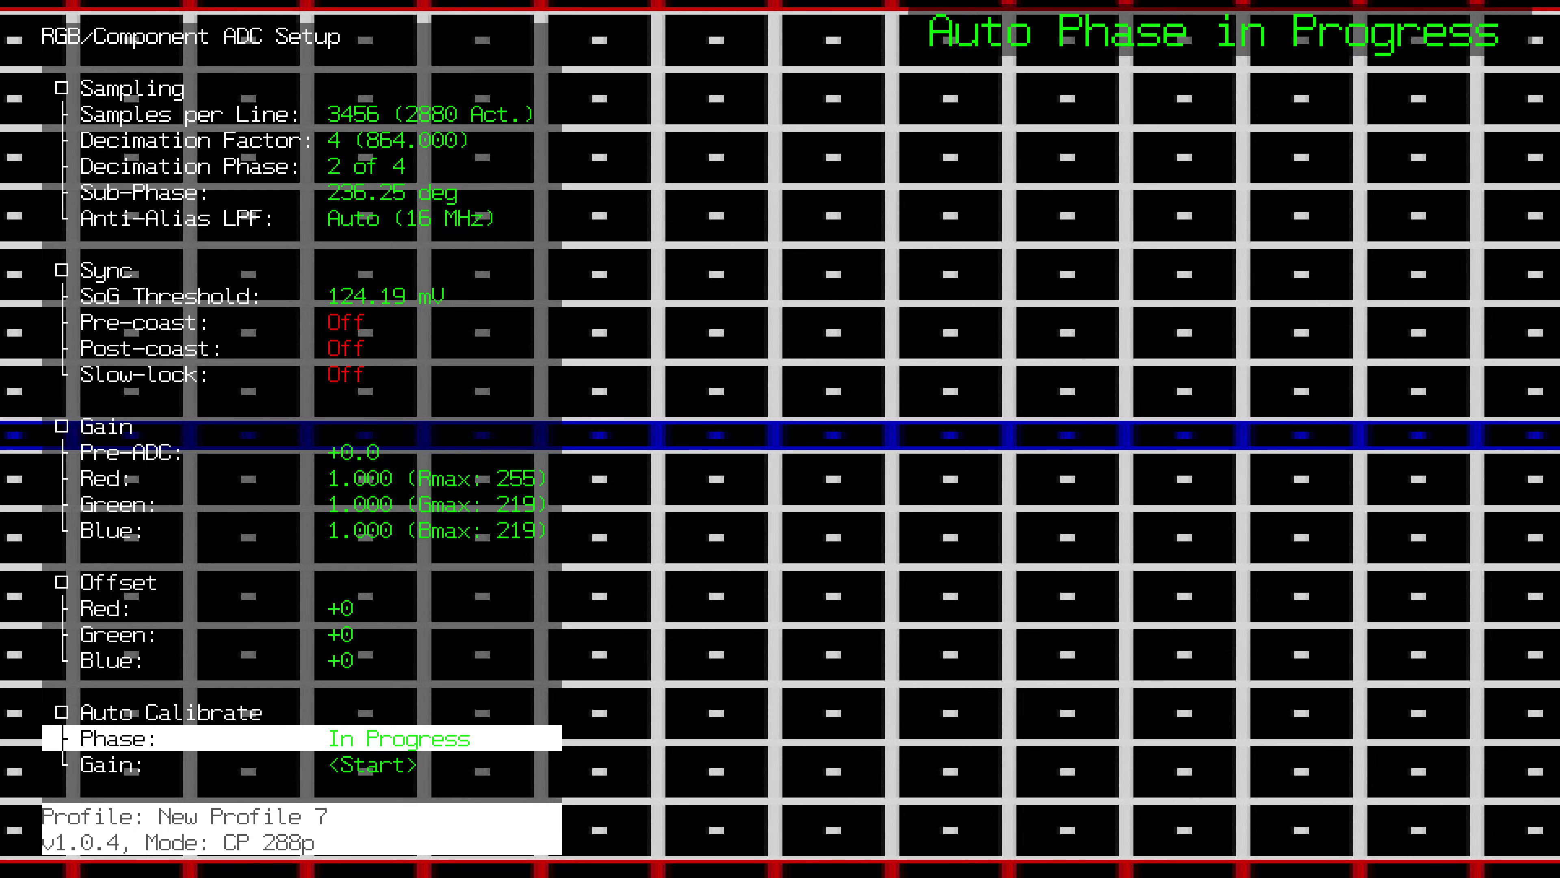
key("Return")
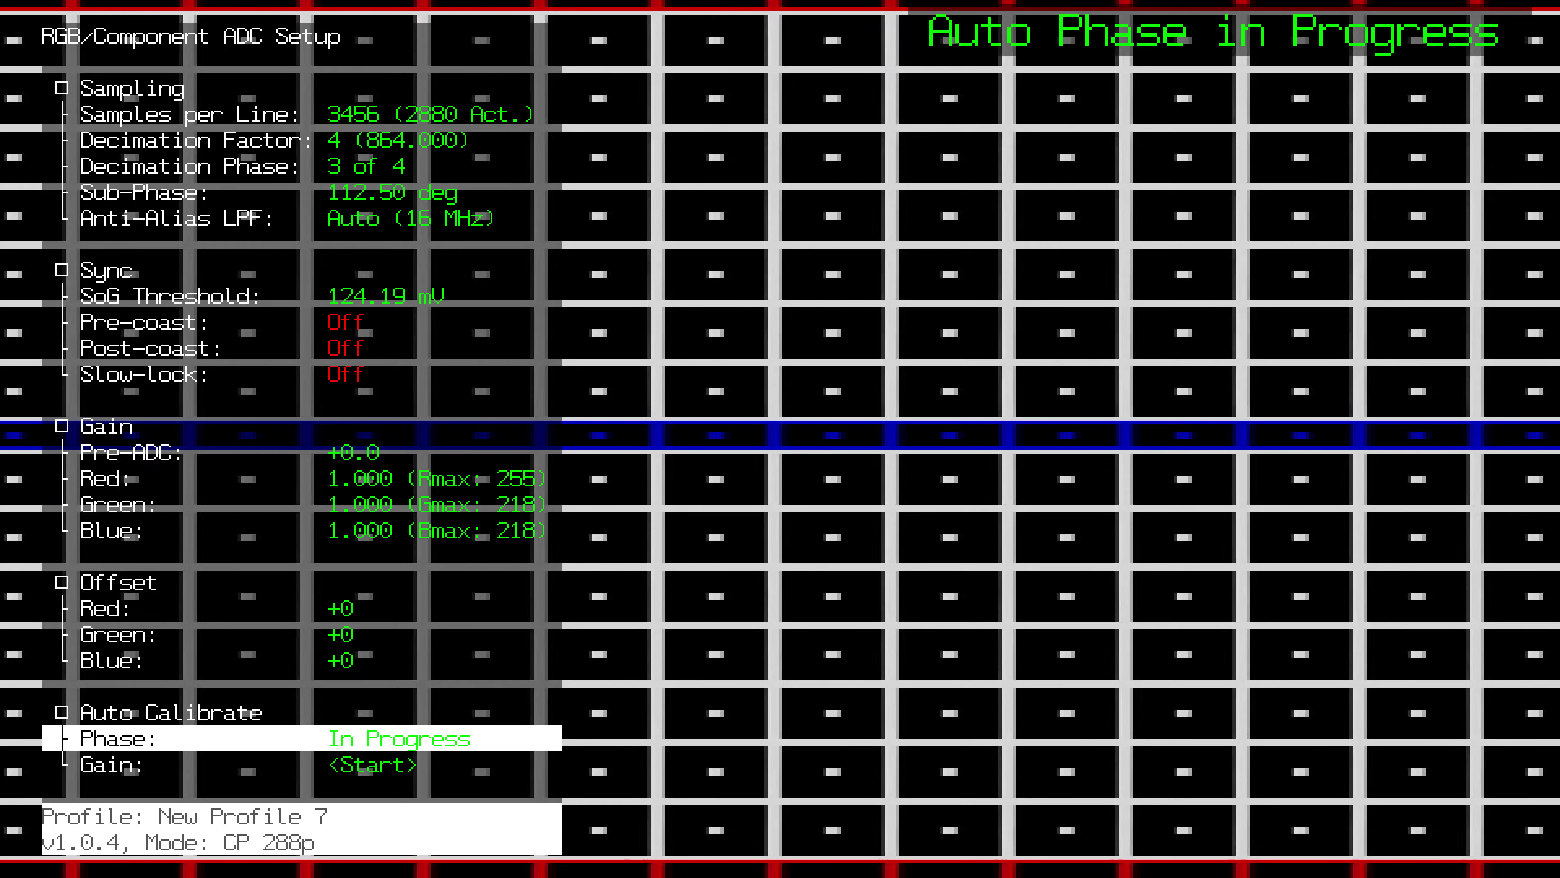